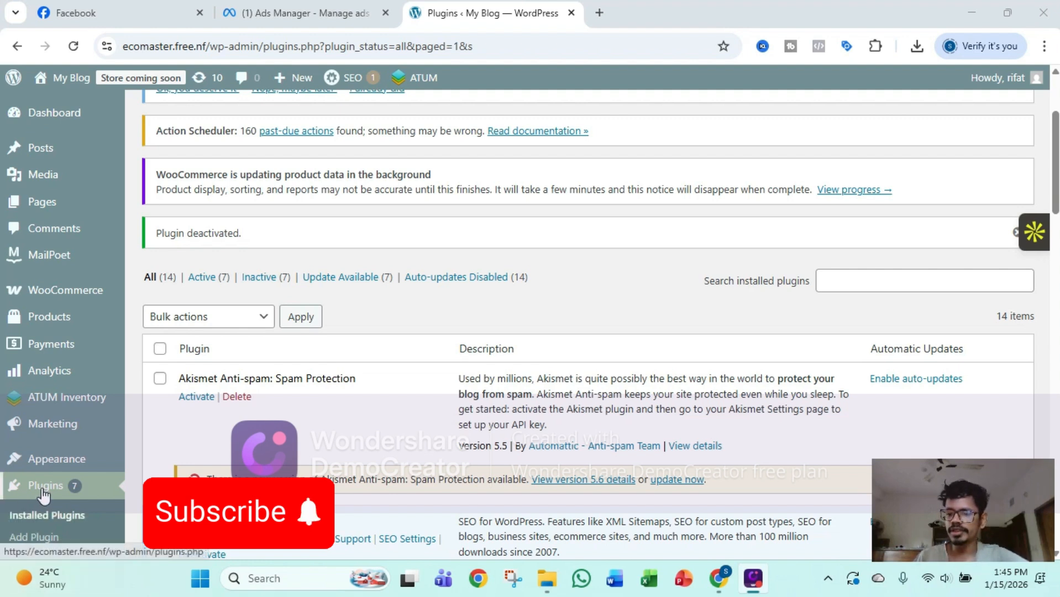
Search the plugins to add for "pixel your site".
{"action": "scroll", "coordinate": [467, 354], "scroll_direction": "up", "scroll_amount": 3}
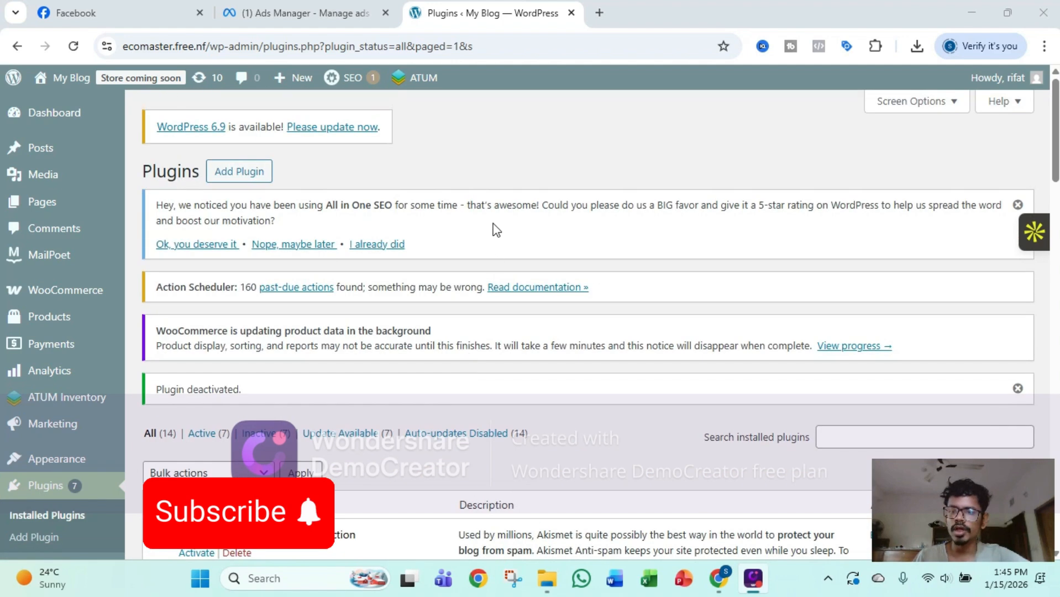
{"action": "left_click", "coordinate": [264, 176]}
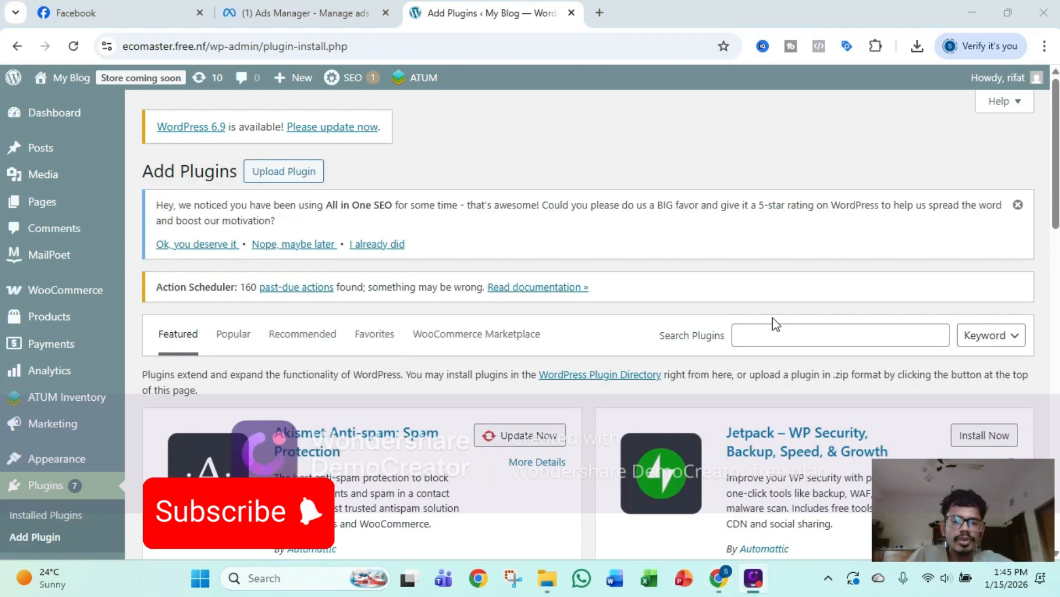
{"action": "left_click", "coordinate": [768, 338]}
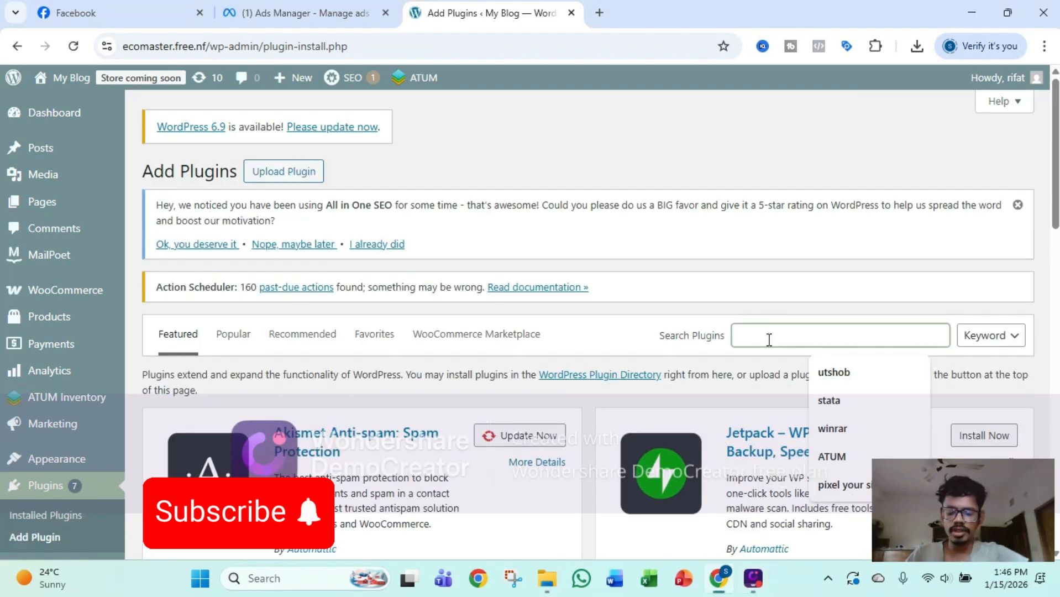
{"action": "type", "text": "pixel your"}
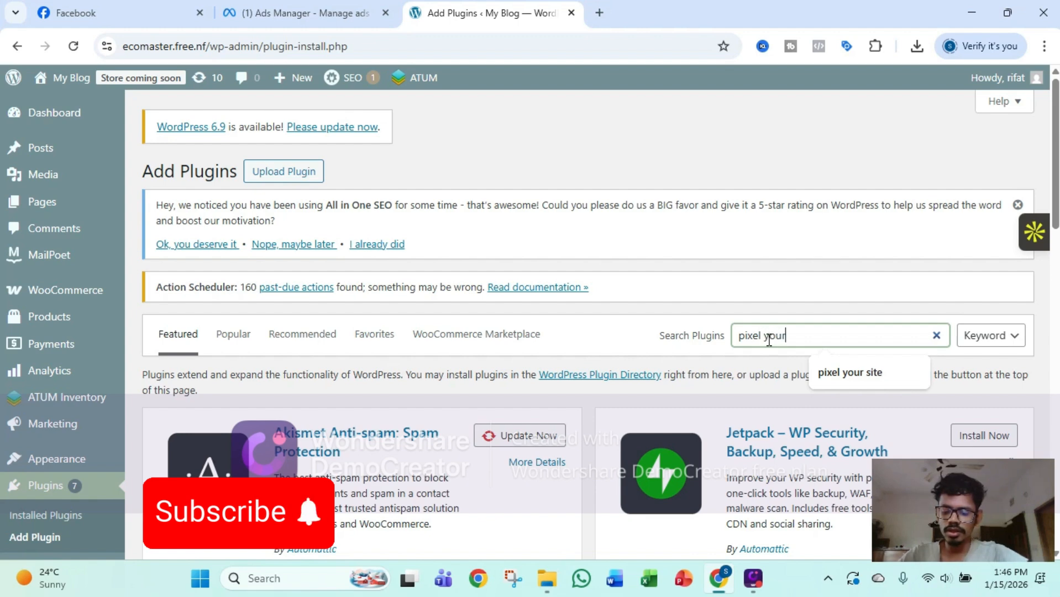
{"action": "type", "text": " site"}
{"action": "key", "text": "Return"}
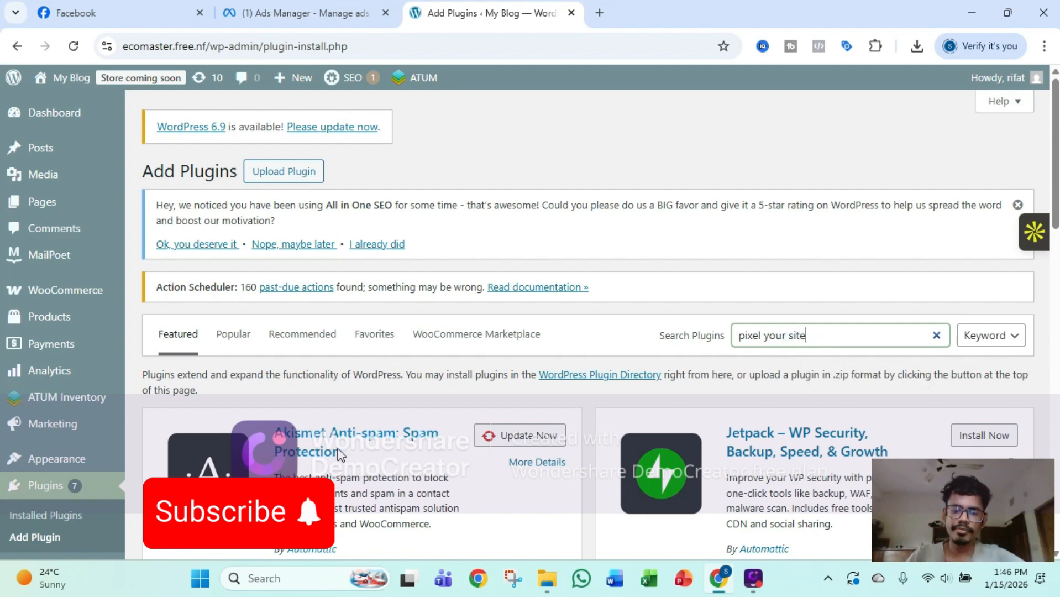
Install and activate the "PixelYourSite – Your smart PIXEL (TAG) & API Manager" plugin.
{"action": "scroll", "coordinate": [608, 331], "scroll_direction": "down", "scroll_amount": 3}
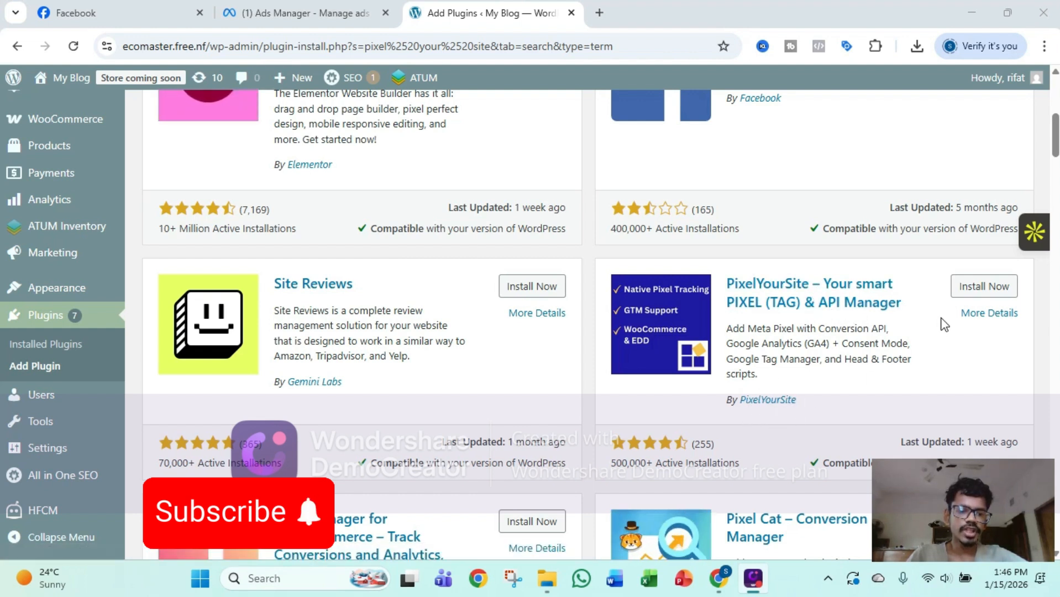
{"action": "left_click", "coordinate": [983, 288]}
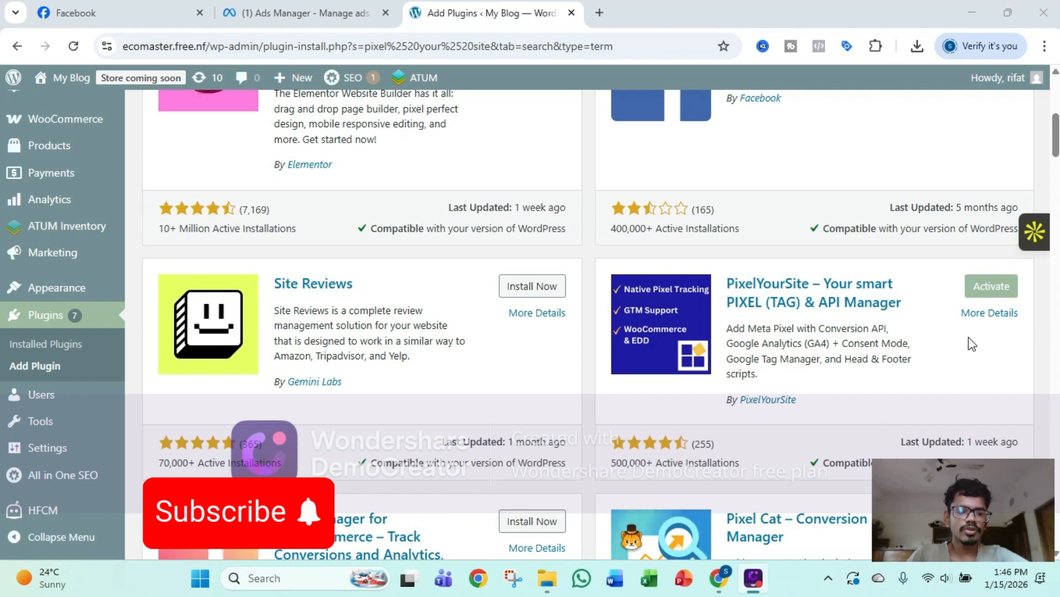
{"action": "left_click", "coordinate": [990, 287]}
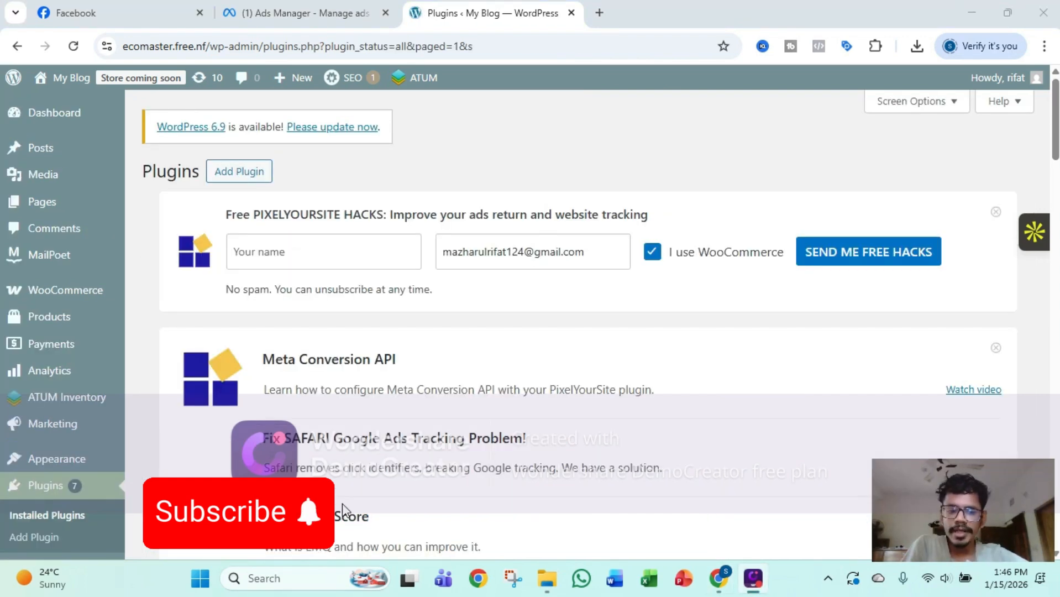
Switch to Meta Ads Manager and open Events Manager.
{"action": "left_click", "coordinate": [338, 17]}
{"action": "mouse_move", "coordinate": [22, 387]}
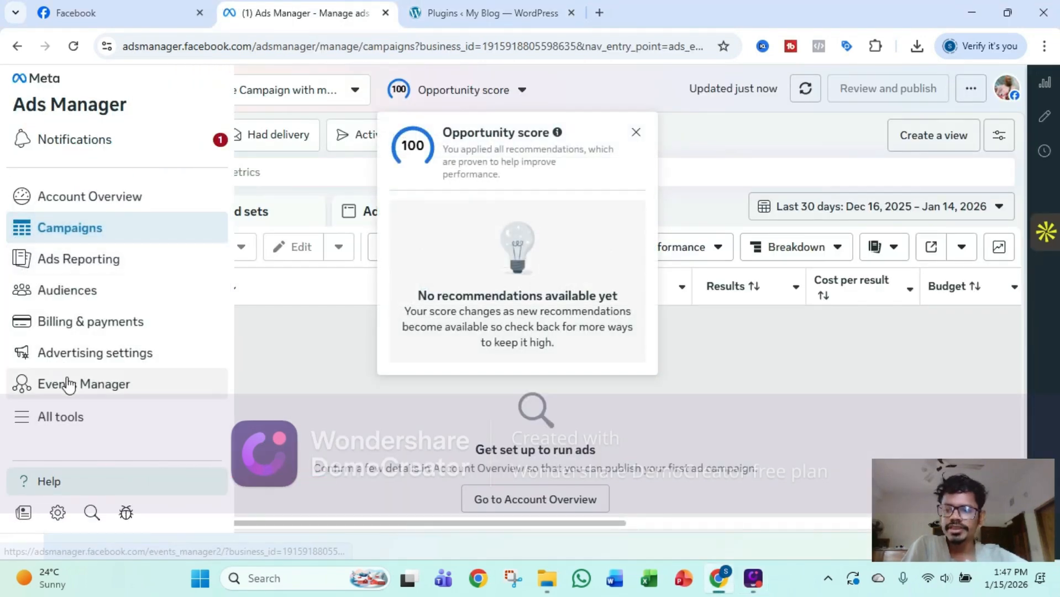
{"action": "left_click", "coordinate": [84, 390]}
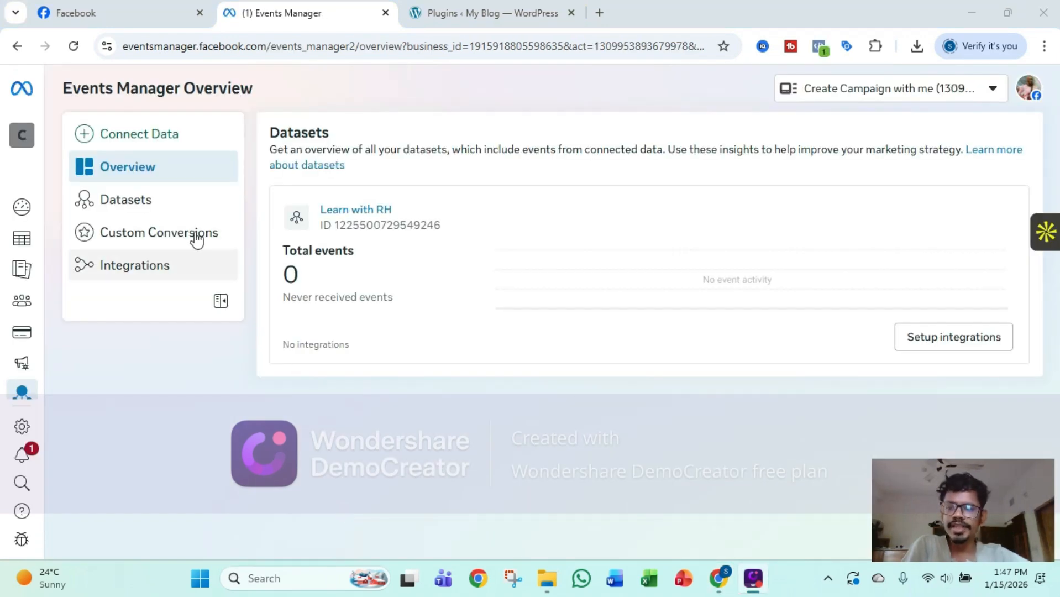
Start connecting a new data source of type Web.
{"action": "left_click", "coordinate": [157, 145]}
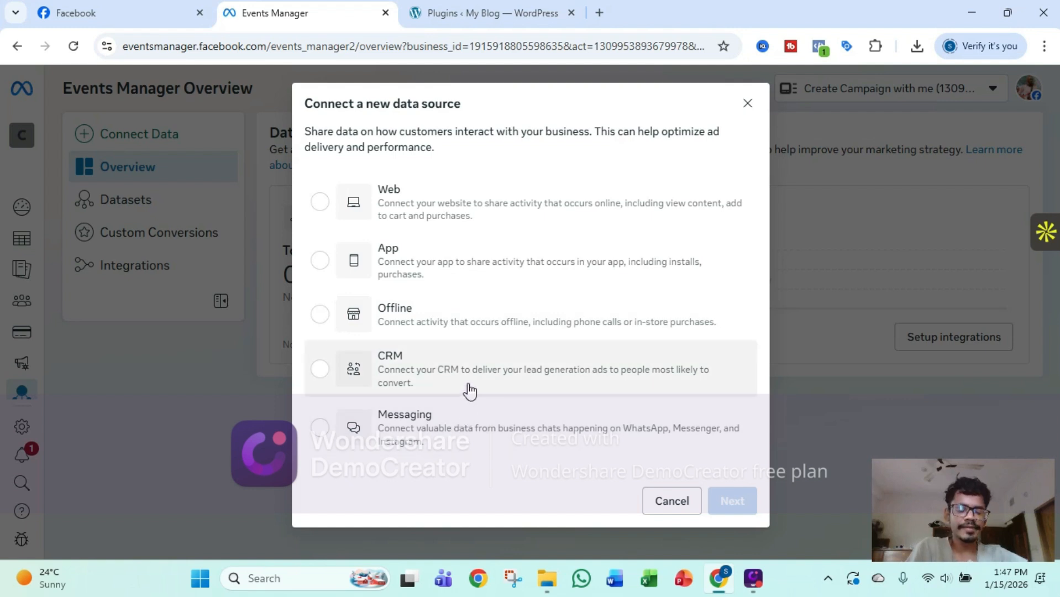
{"action": "left_click", "coordinate": [405, 211]}
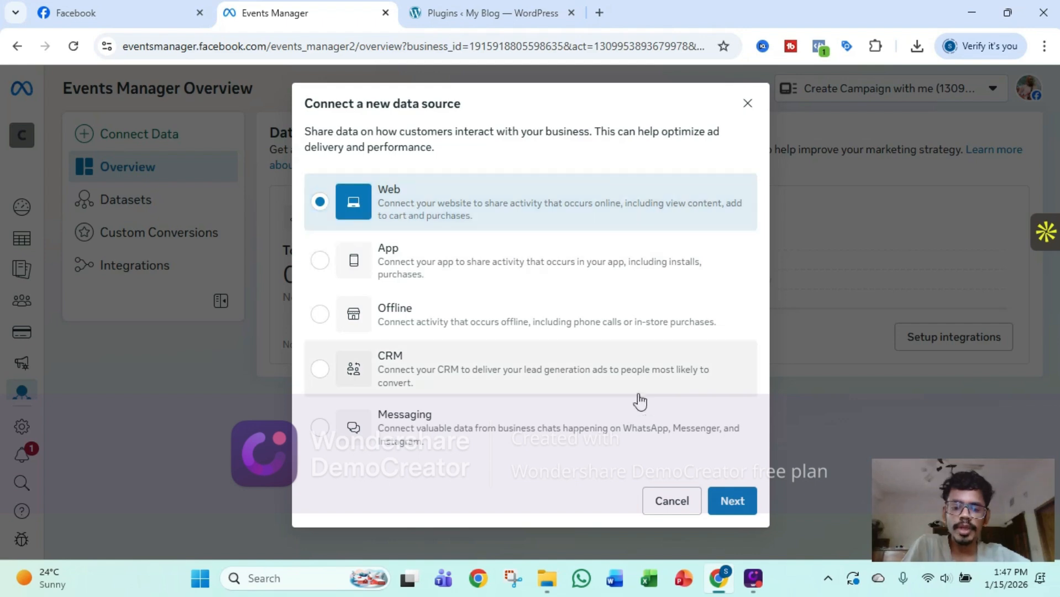
{"action": "left_click", "coordinate": [728, 504]}
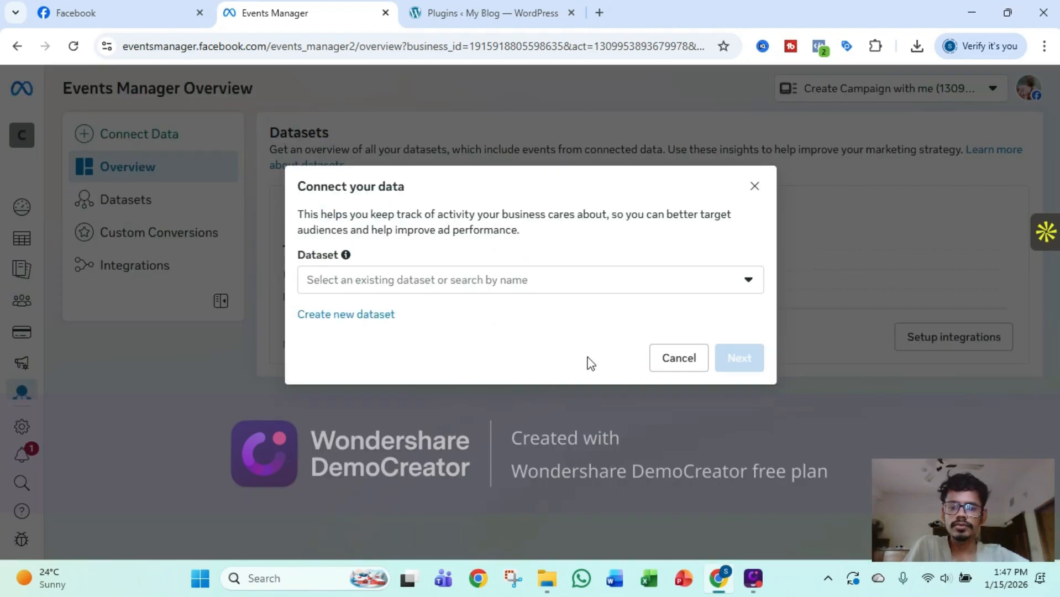
Create a new dataset named "Meta pixel with me" and continue to the setup recommendation.
{"action": "left_click", "coordinate": [349, 322]}
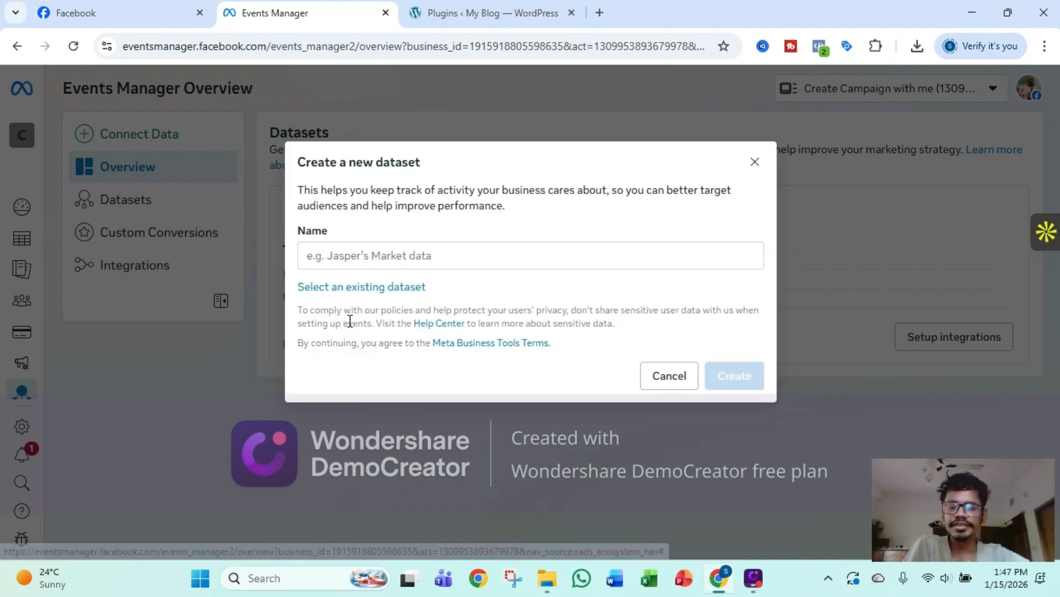
{"action": "left_click", "coordinate": [381, 269]}
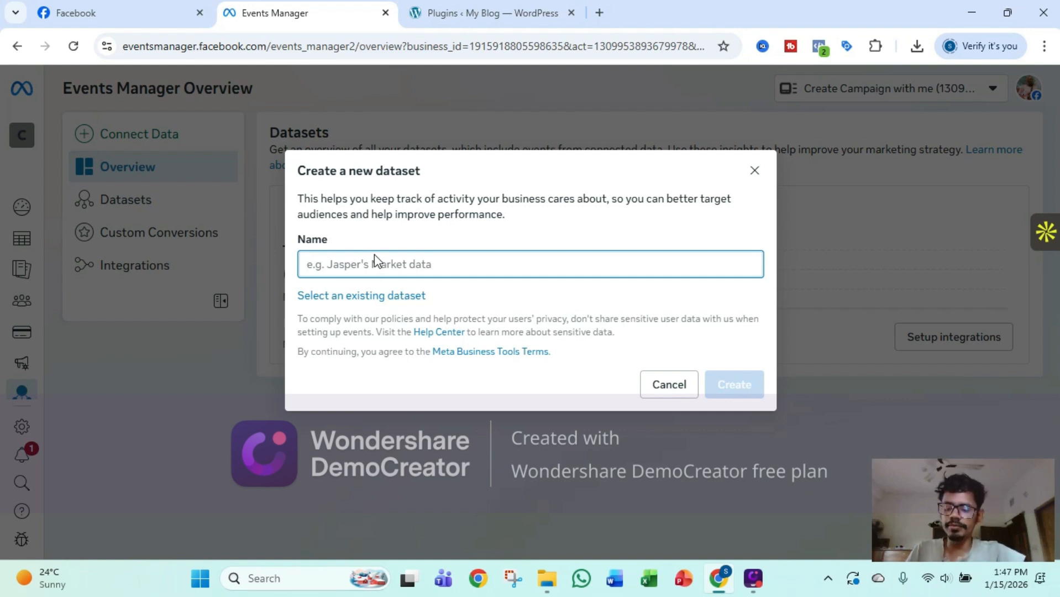
{"action": "type", "text": "Met"}
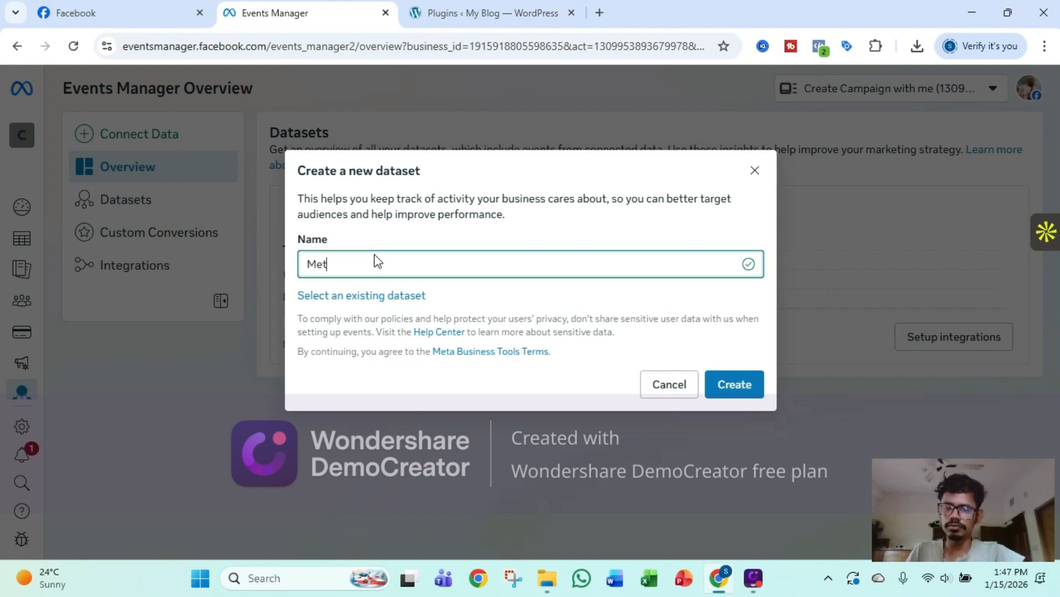
{"action": "type", "text": "a pixe"}
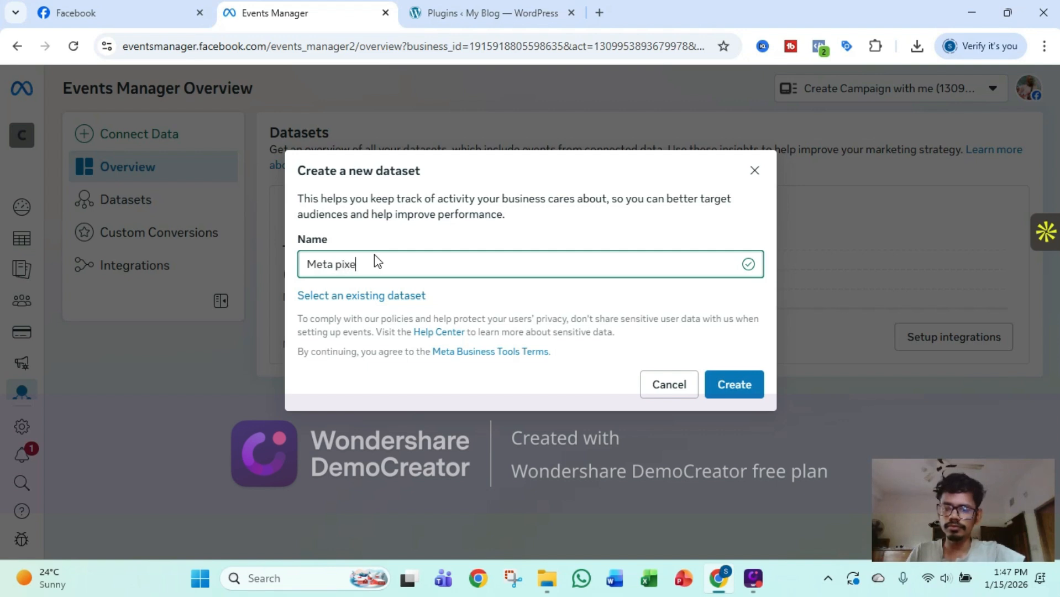
{"action": "type", "text": "l with me"}
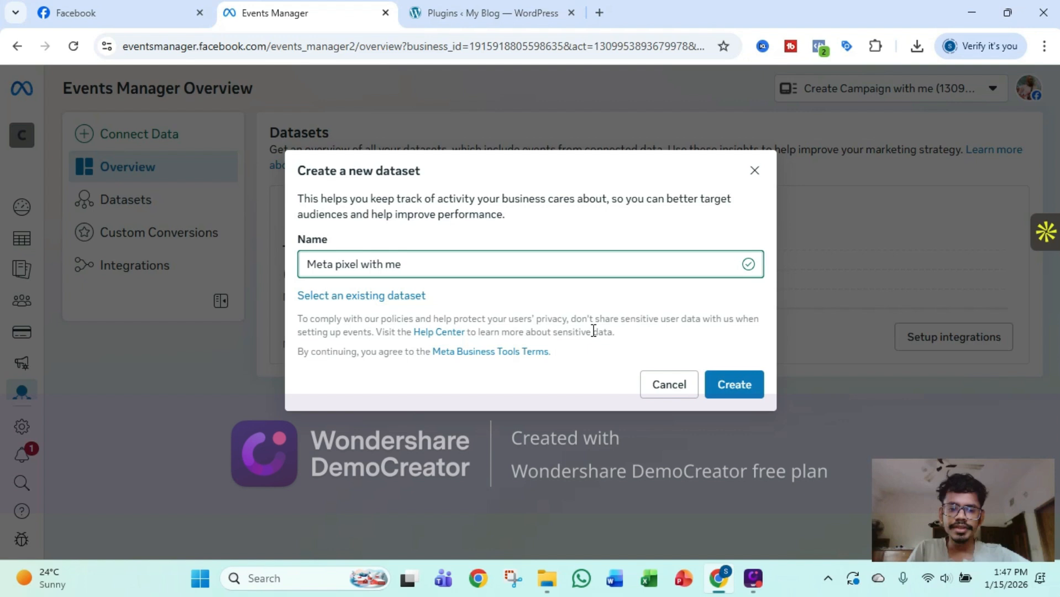
{"action": "left_click", "coordinate": [737, 383]}
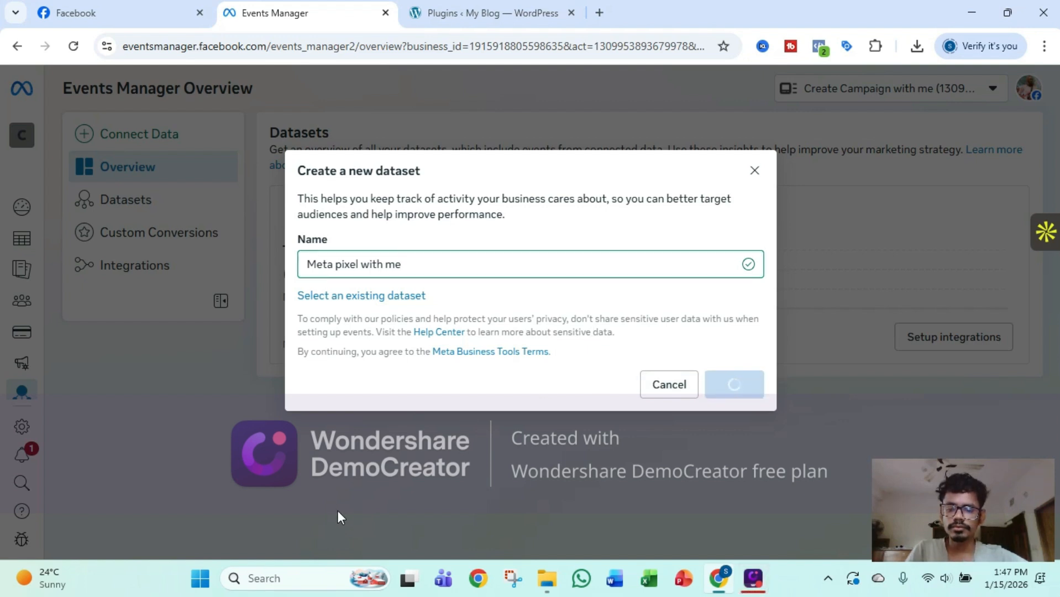
{"action": "left_click", "coordinate": [729, 342]}
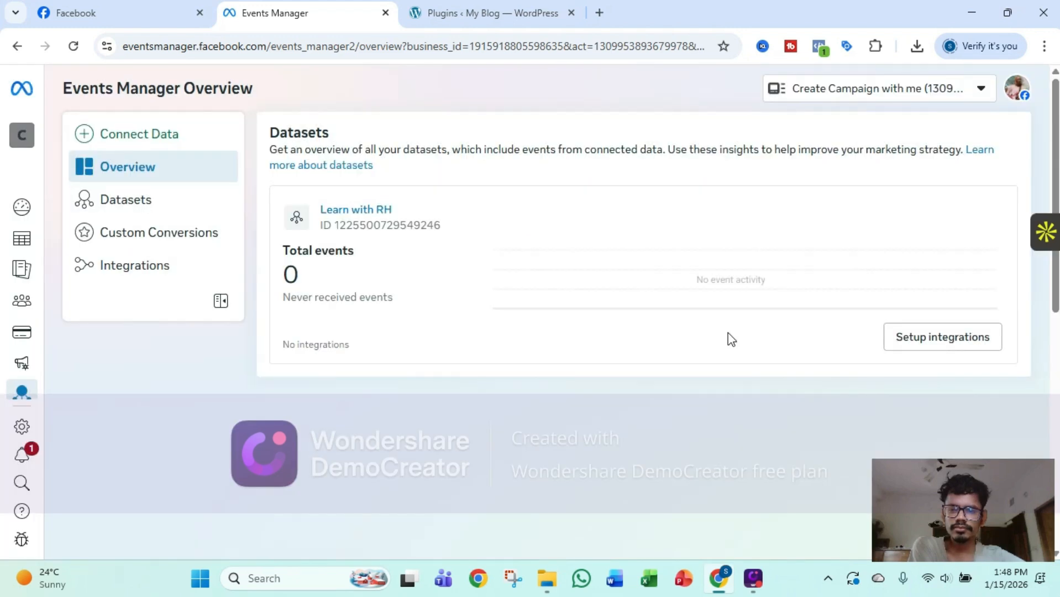
Open the business asset selector and dismiss the recommended setup dialog.
{"action": "left_click", "coordinate": [943, 98]}
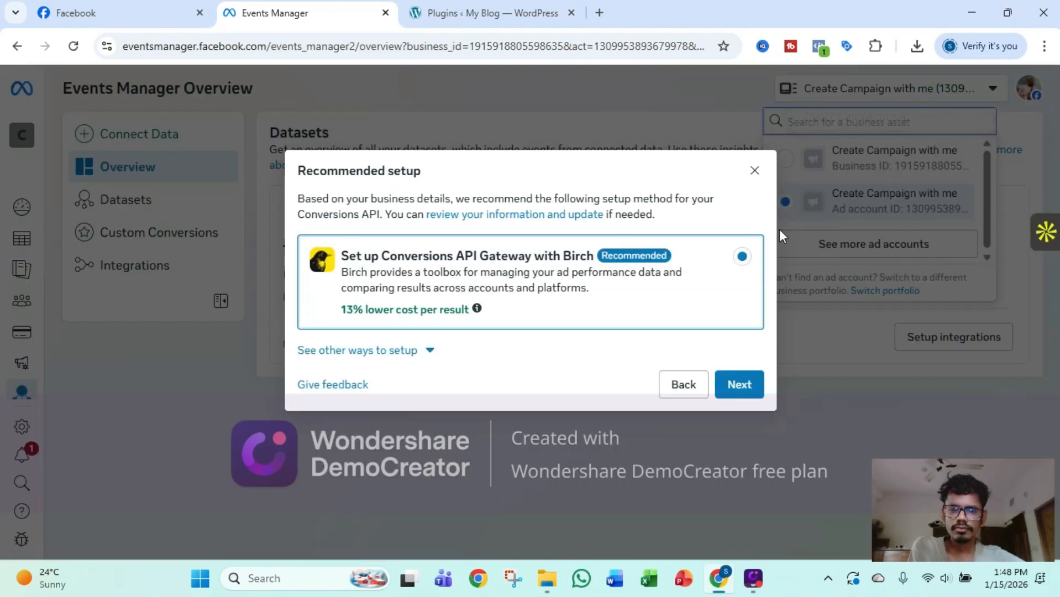
{"action": "left_click", "coordinate": [754, 170]}
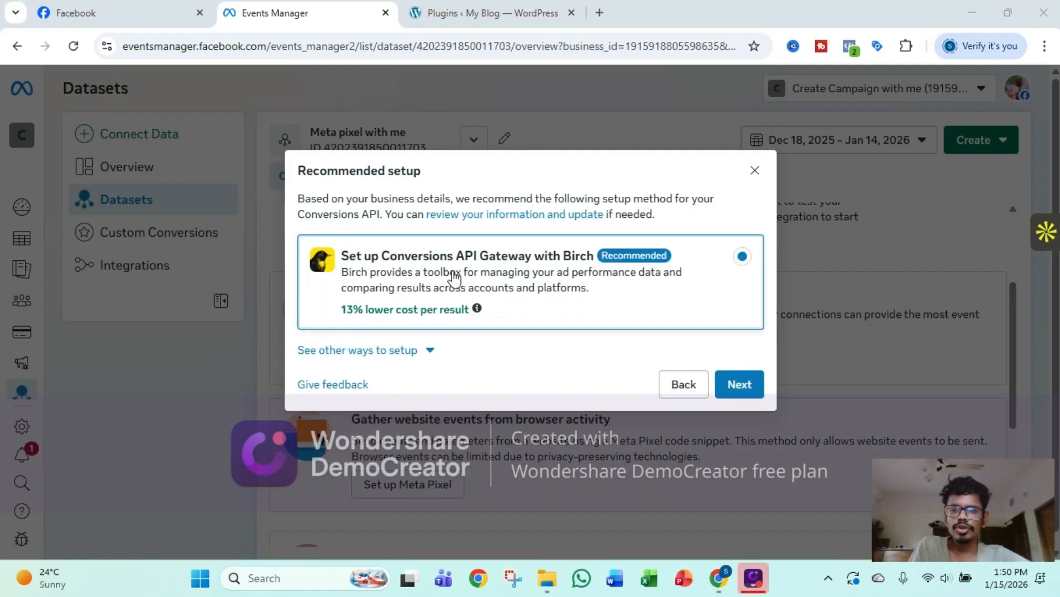
Choose manual setup for the dataset and connect the website with Conversions API and Meta Pixel.
{"action": "left_click", "coordinate": [395, 359]}
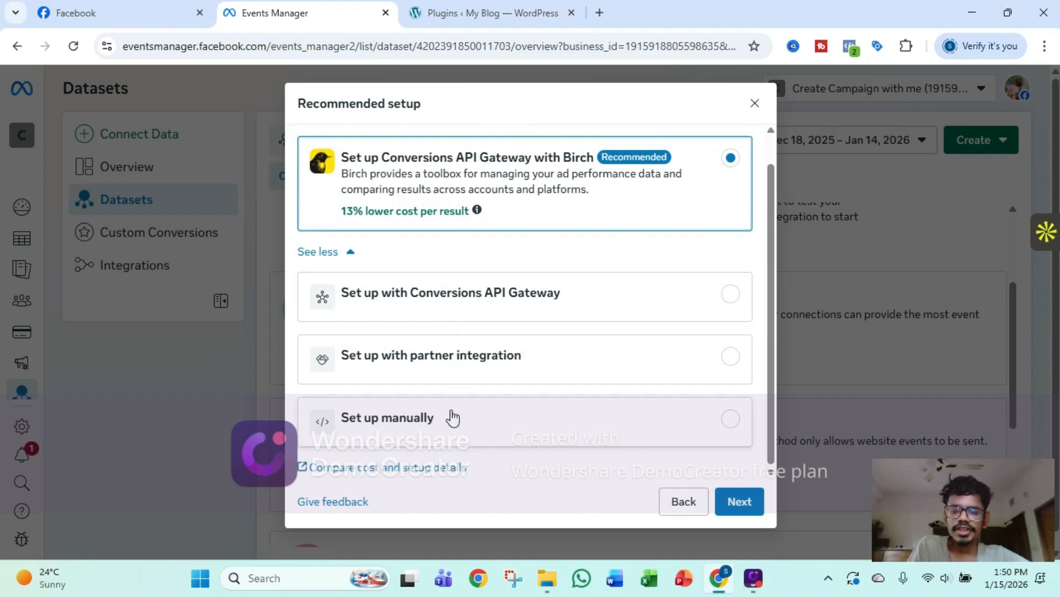
{"action": "left_click", "coordinate": [456, 430]}
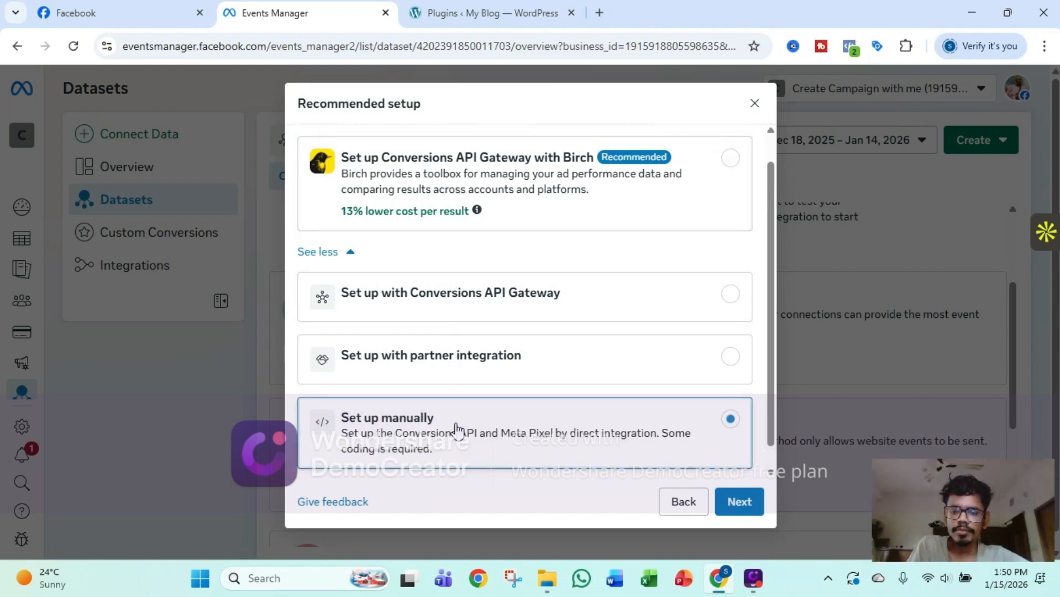
{"action": "left_click", "coordinate": [746, 494]}
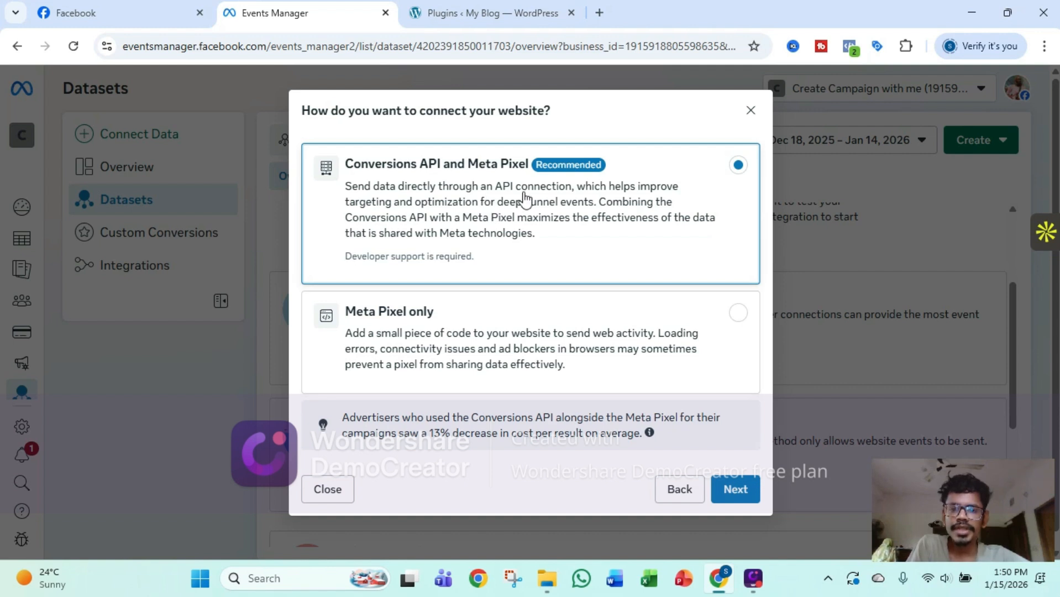
{"action": "left_click", "coordinate": [732, 490]}
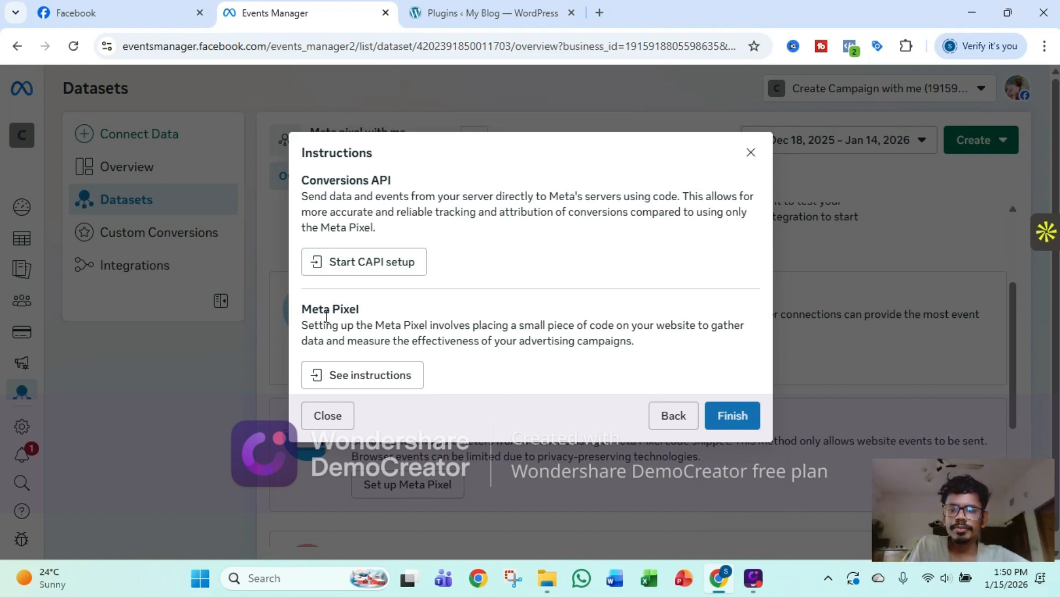
Start the CAPI setup and continue past the manual implementation overview to event selection.
{"action": "left_click", "coordinate": [368, 271]}
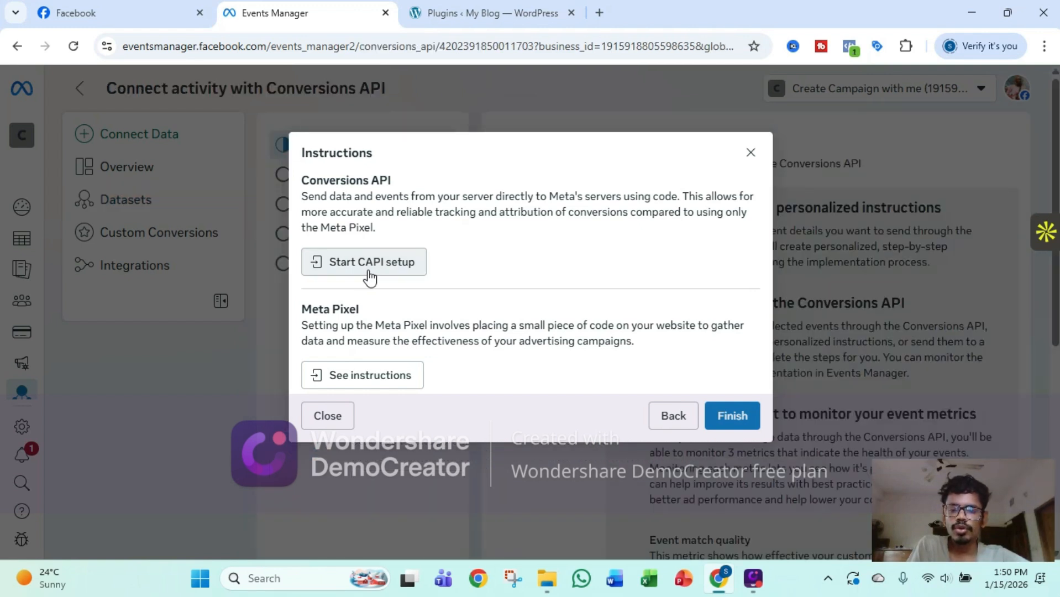
{"action": "left_click", "coordinate": [264, 316]}
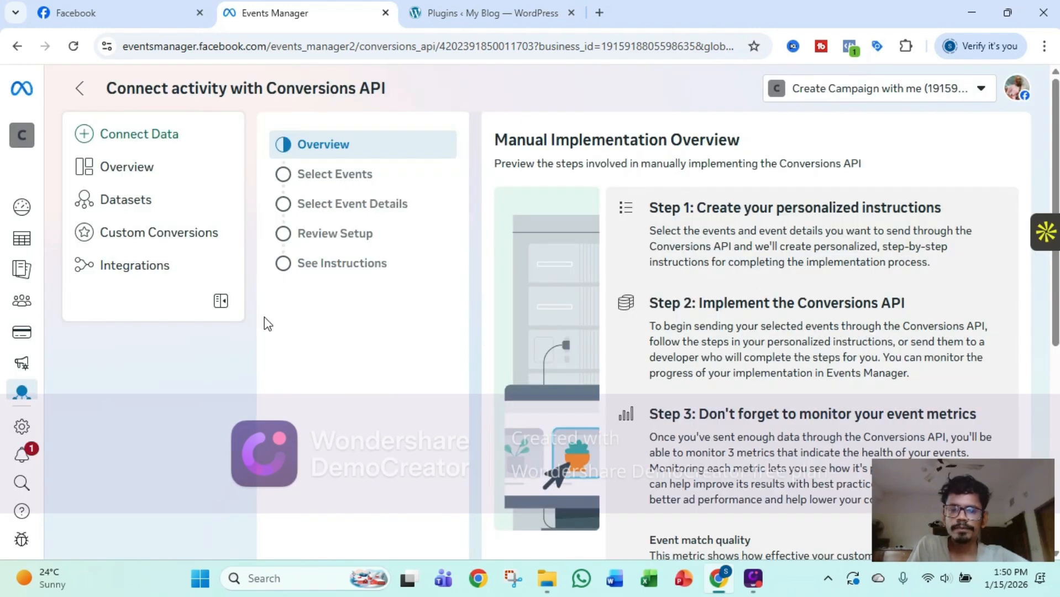
{"action": "scroll", "coordinate": [718, 287], "scroll_direction": "down", "scroll_amount": 2}
{"action": "scroll", "coordinate": [720, 290], "scroll_direction": "down", "scroll_amount": 4}
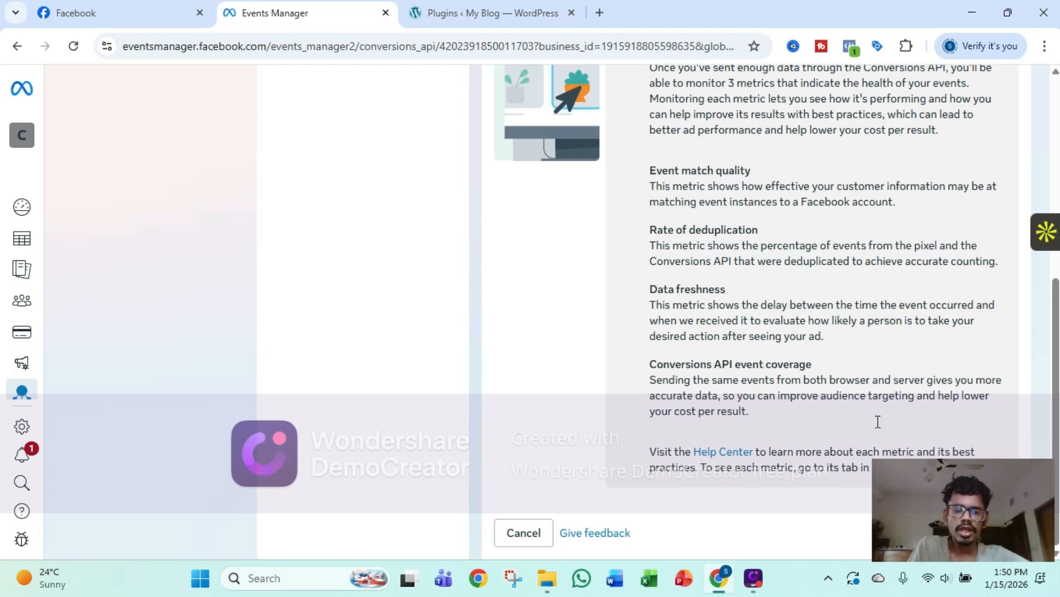
{"action": "left_click", "coordinate": [976, 535]}
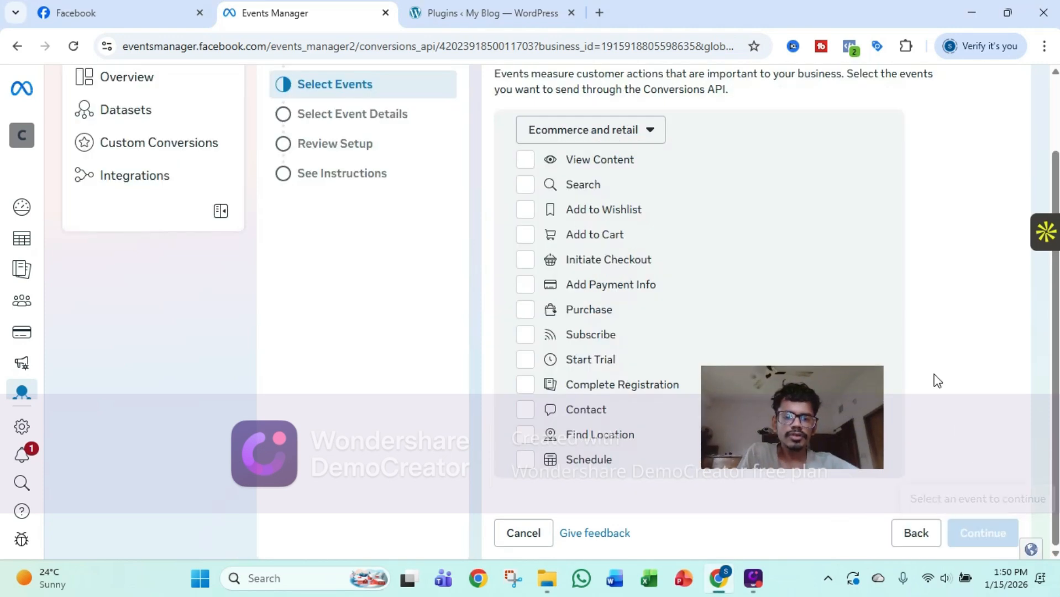
Select the View Content, Add to Cart and Contact events under Ecommerce and retail, and continue to the event details.
{"action": "scroll", "coordinate": [718, 287], "scroll_direction": "up", "scroll_amount": 2}
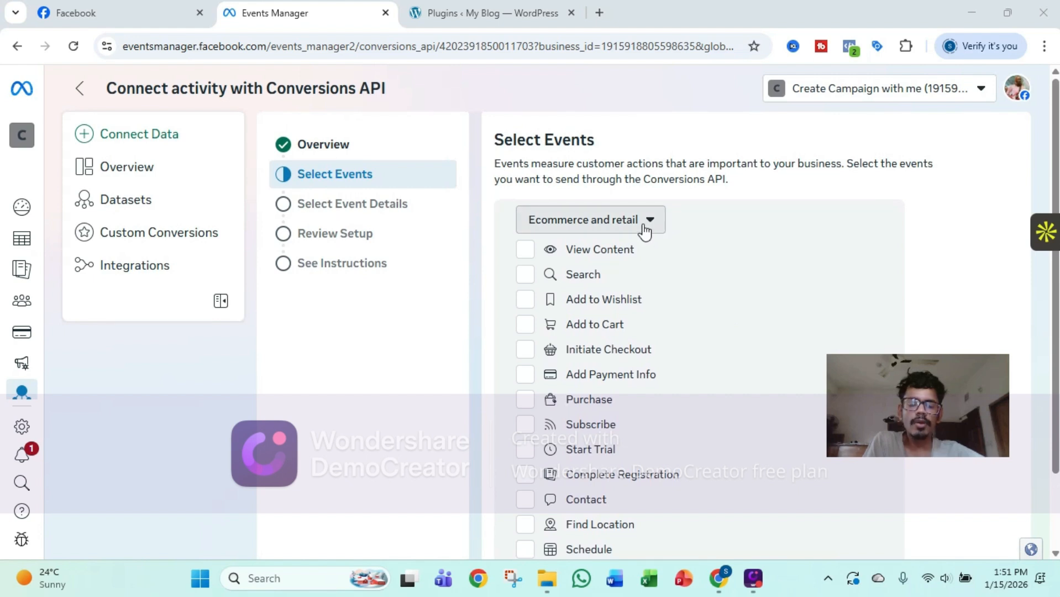
{"action": "left_click", "coordinate": [645, 231]}
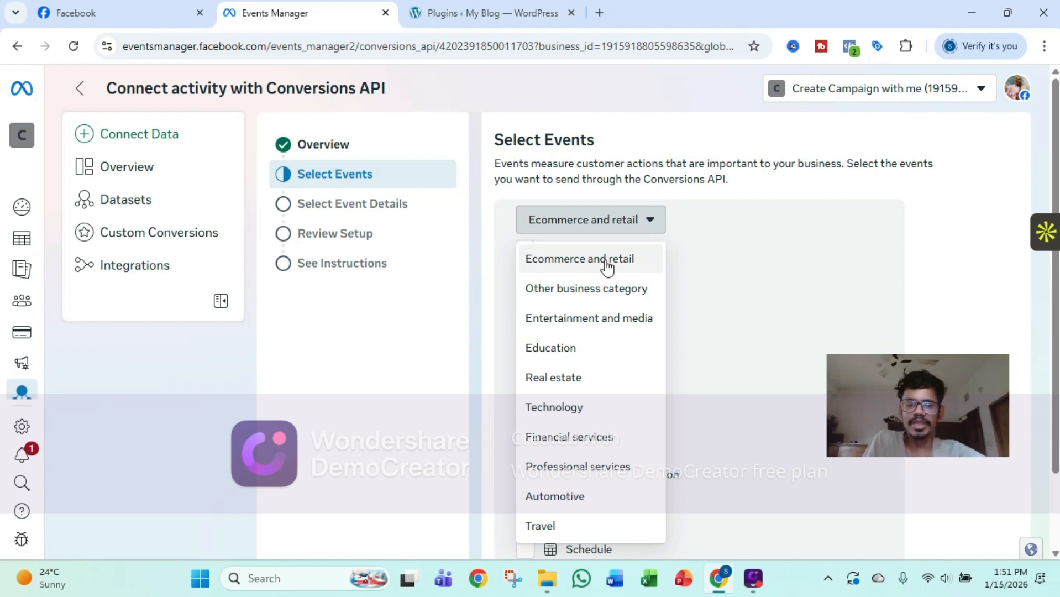
{"action": "left_click", "coordinate": [607, 260]}
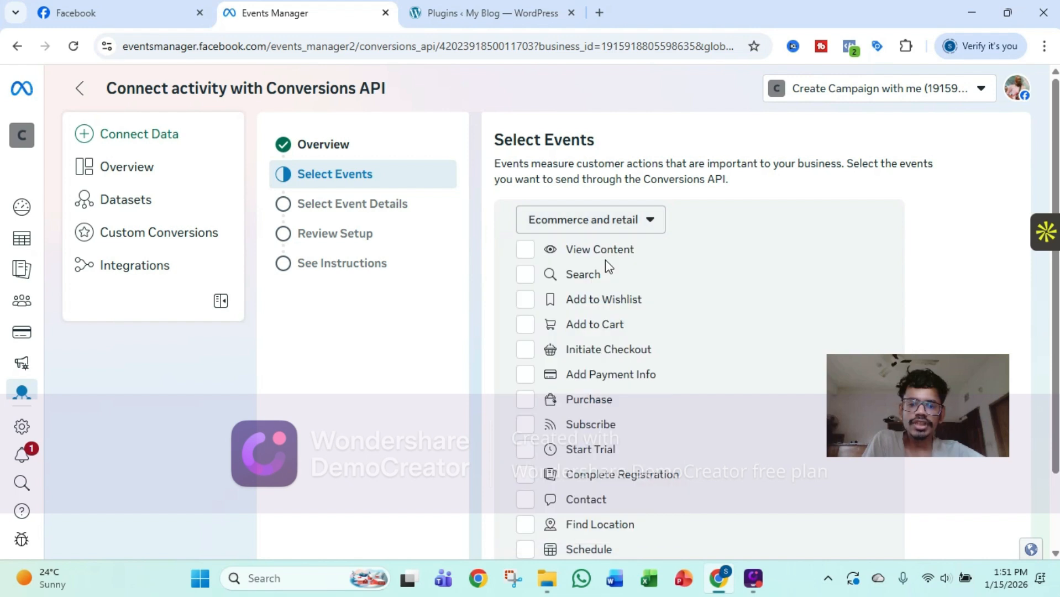
{"action": "scroll", "coordinate": [610, 274], "scroll_direction": "down", "scroll_amount": 2}
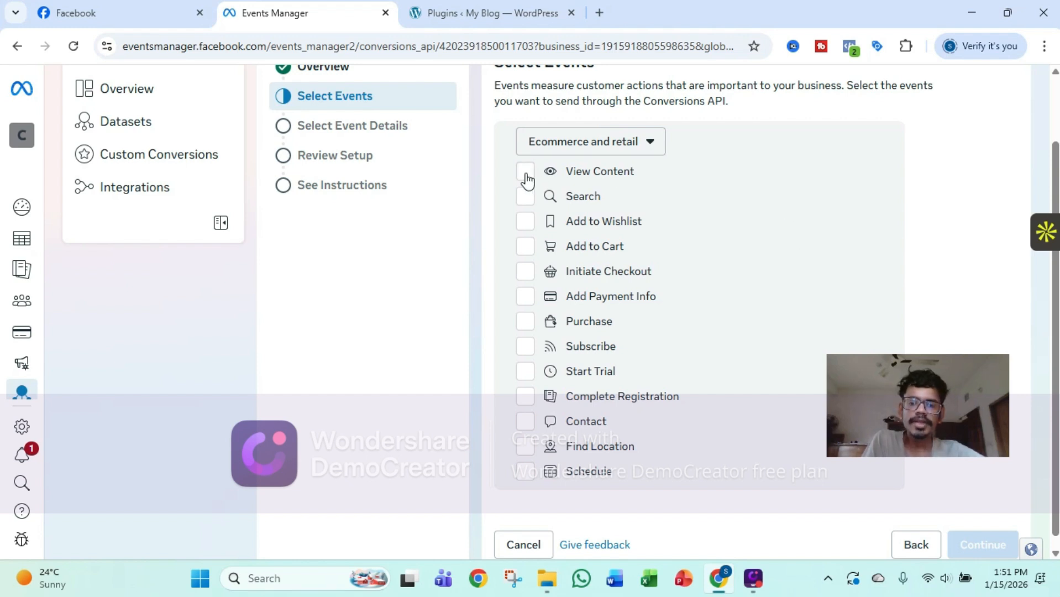
{"action": "left_click", "coordinate": [525, 175]}
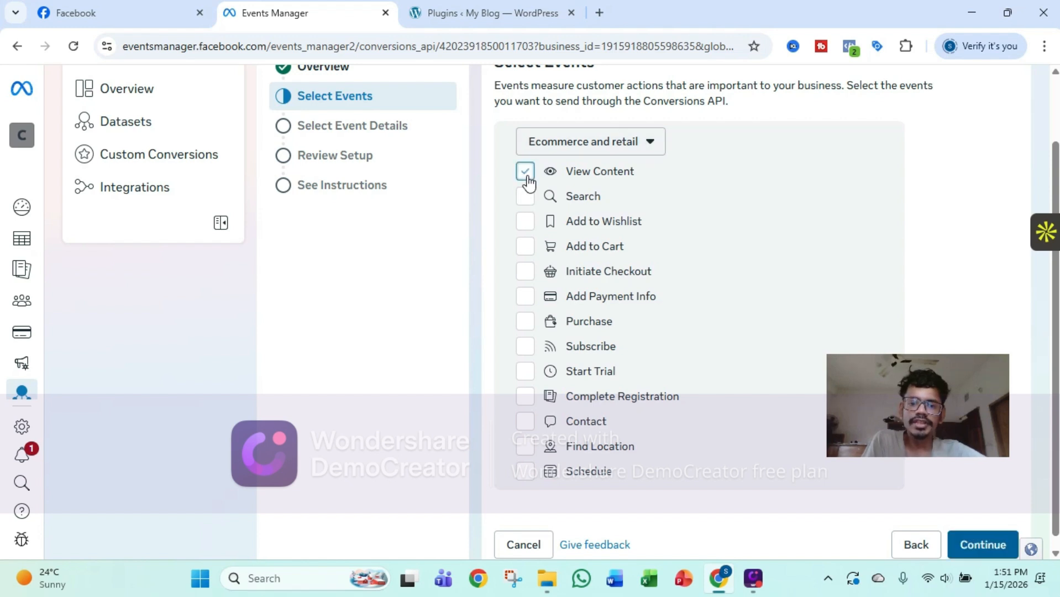
{"action": "left_click", "coordinate": [525, 246]}
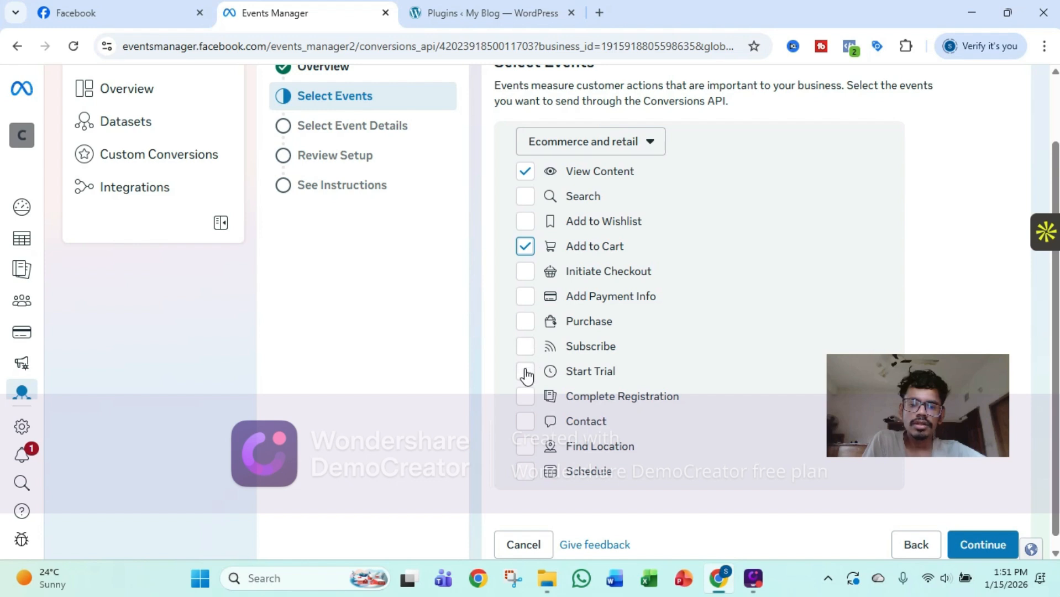
{"action": "left_click", "coordinate": [526, 422]}
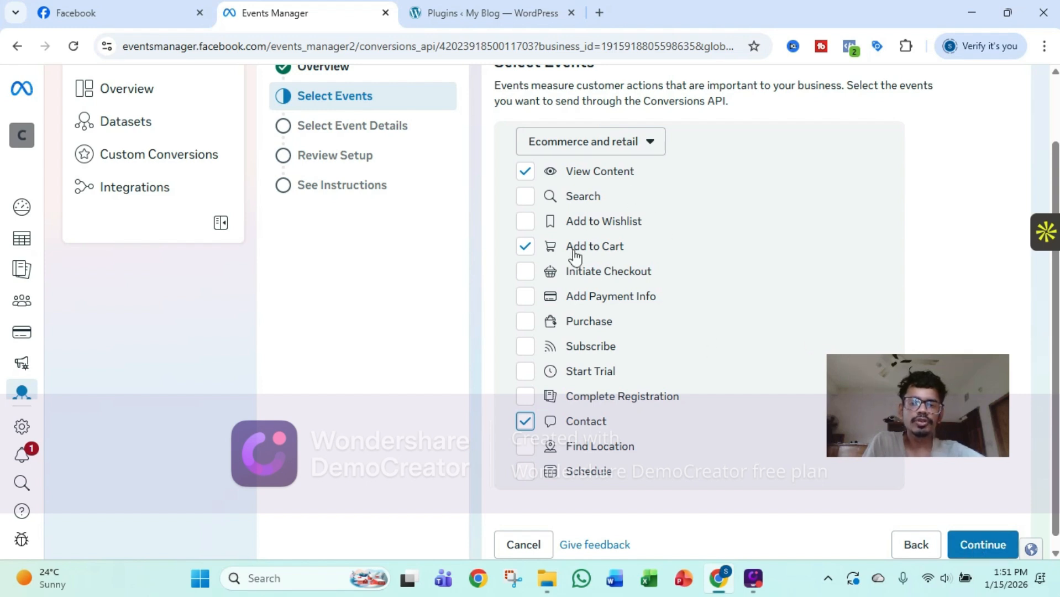
{"action": "left_click", "coordinate": [975, 554]}
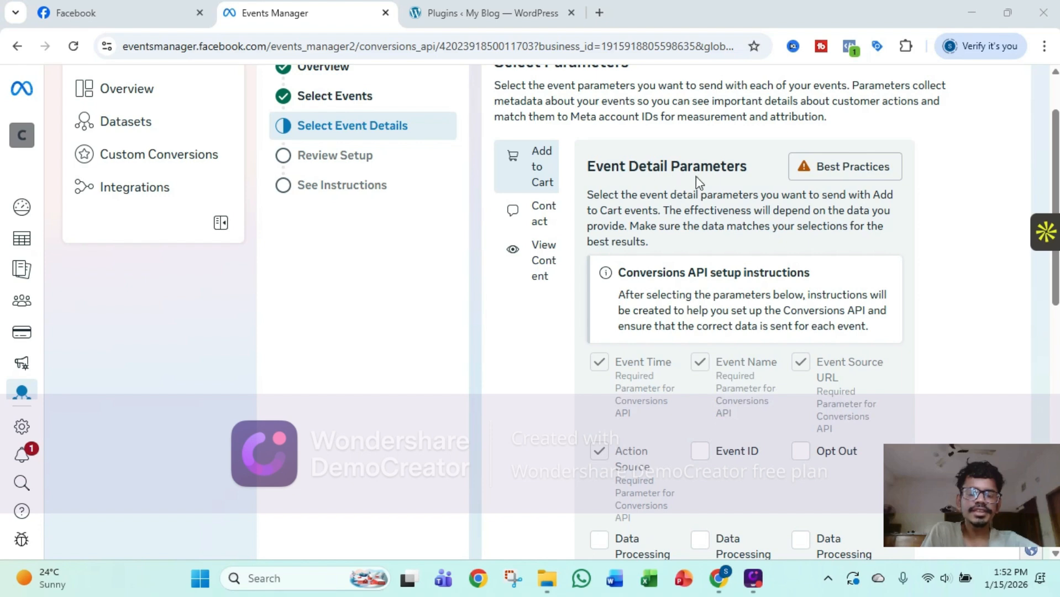
Add the Event ID, Client IP Address, Phone and Email parameters to the Add to Cart event and check its best practices.
{"action": "left_click", "coordinate": [820, 176]}
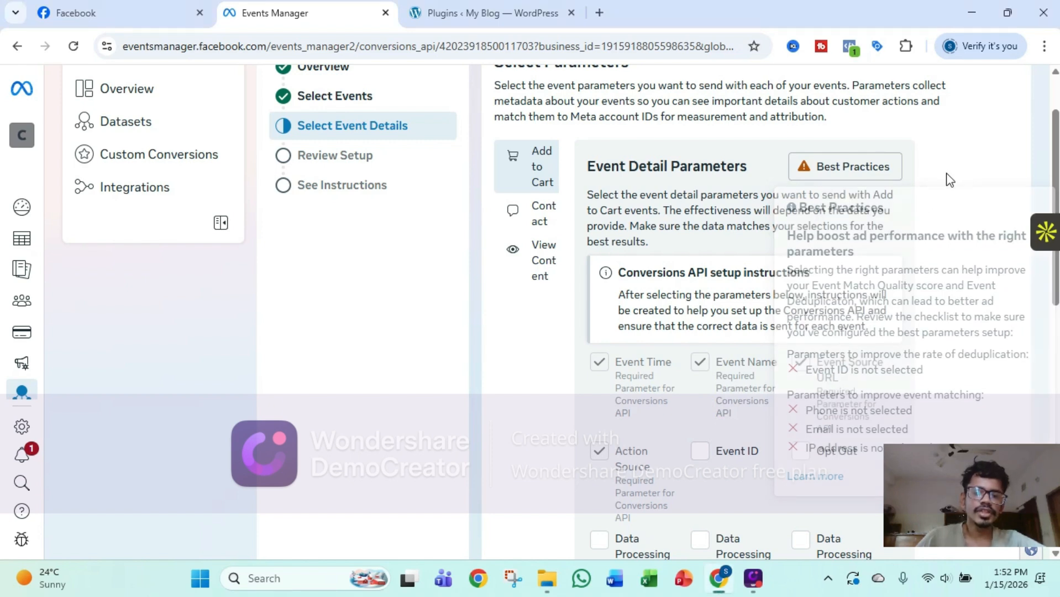
{"action": "scroll", "coordinate": [728, 271], "scroll_direction": "down", "scroll_amount": 1}
{"action": "scroll", "coordinate": [728, 270], "scroll_direction": "down", "scroll_amount": 1}
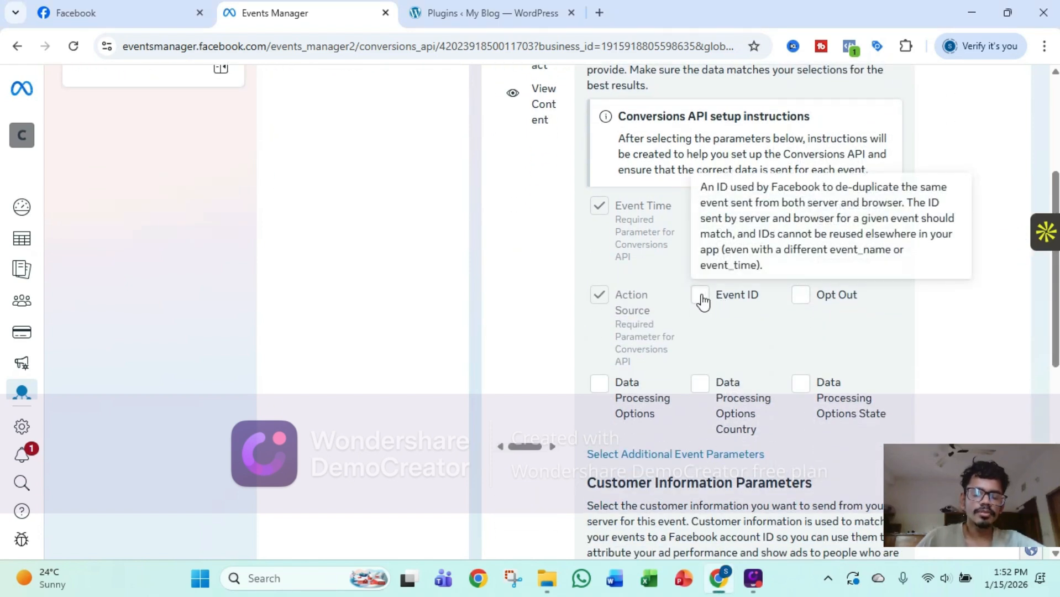
{"action": "left_click", "coordinate": [701, 297]}
{"action": "scroll", "coordinate": [712, 310], "scroll_direction": "down", "scroll_amount": 2}
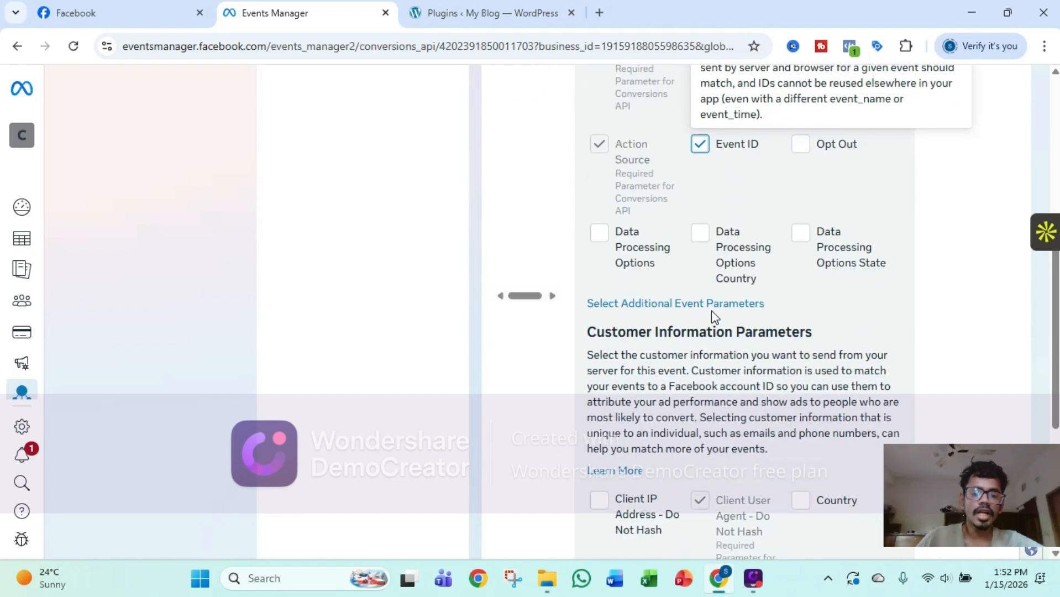
{"action": "scroll", "coordinate": [711, 311], "scroll_direction": "down", "scroll_amount": 2}
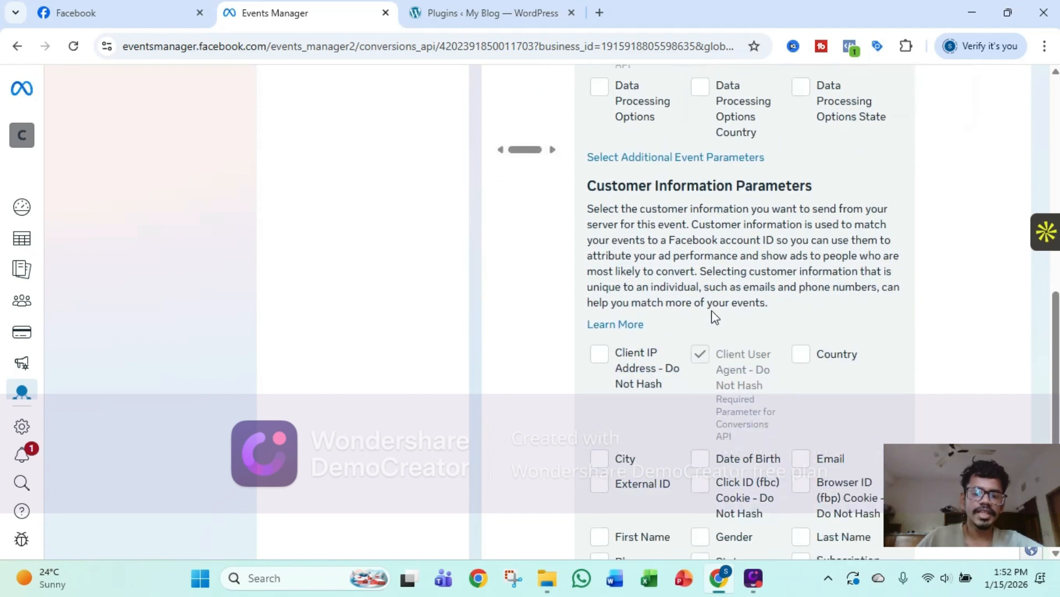
{"action": "left_click", "coordinate": [599, 338]}
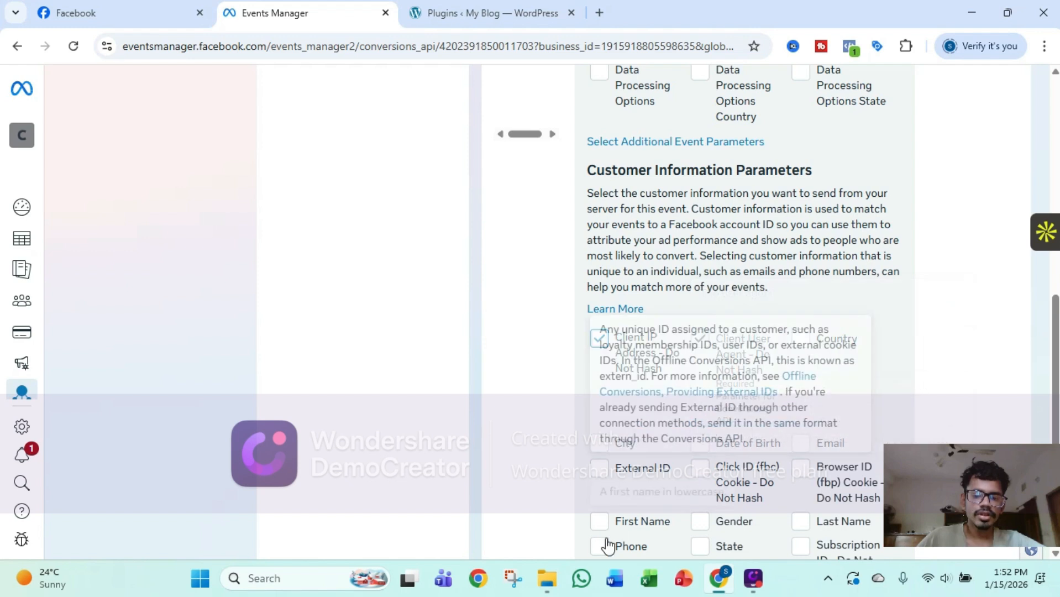
{"action": "left_click", "coordinate": [599, 546]}
{"action": "left_click_drag", "start_coordinate": [915, 498], "coordinate": [115, 505]}
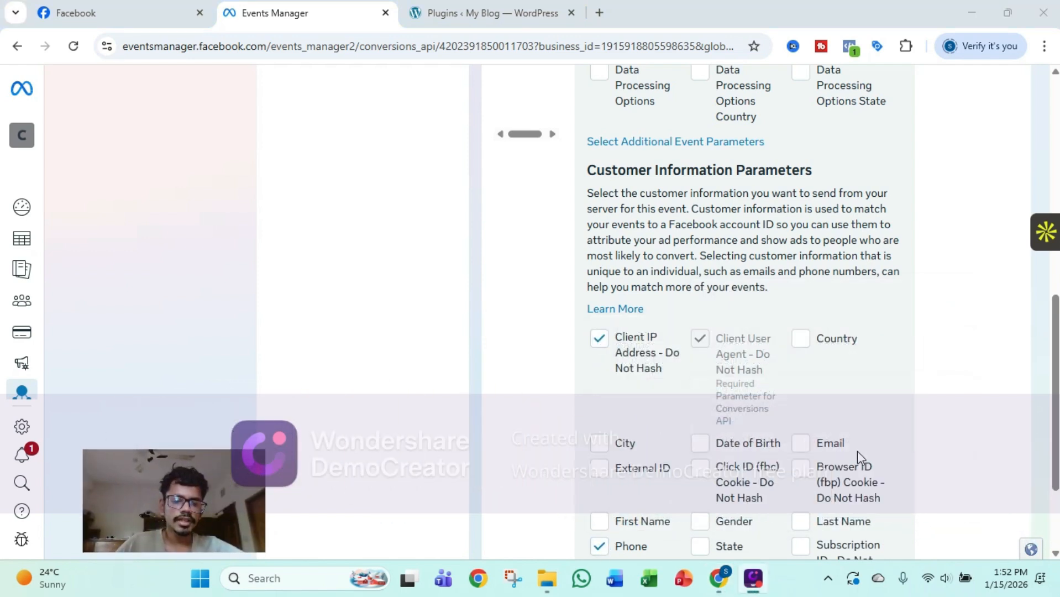
{"action": "left_click", "coordinate": [798, 448]}
{"action": "scroll", "coordinate": [864, 383], "scroll_direction": "down", "scroll_amount": 3}
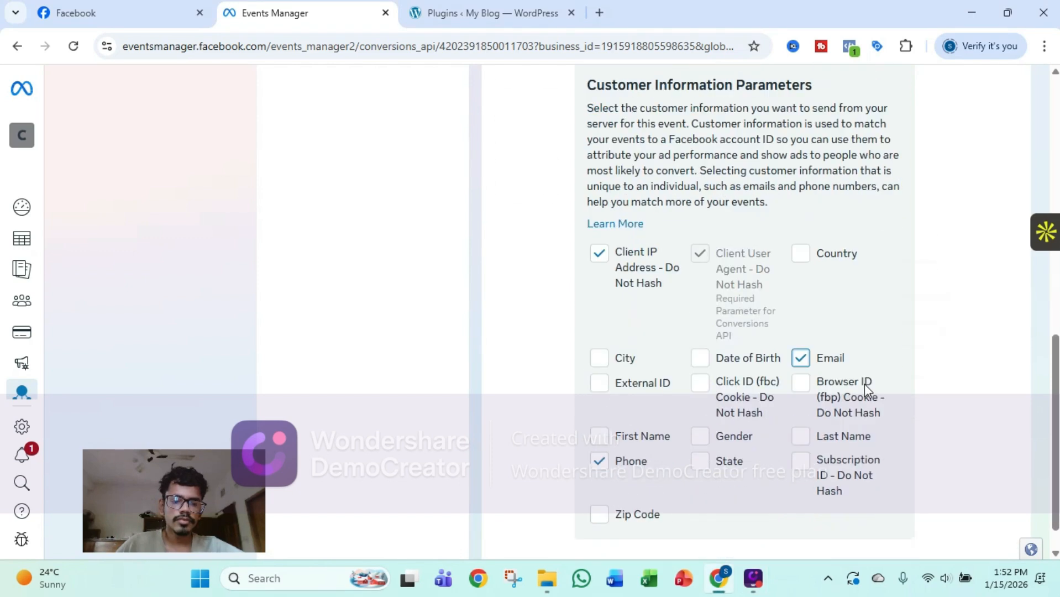
{"action": "scroll", "coordinate": [864, 383], "scroll_direction": "up", "scroll_amount": 10}
{"action": "mouse_move", "coordinate": [870, 189]}
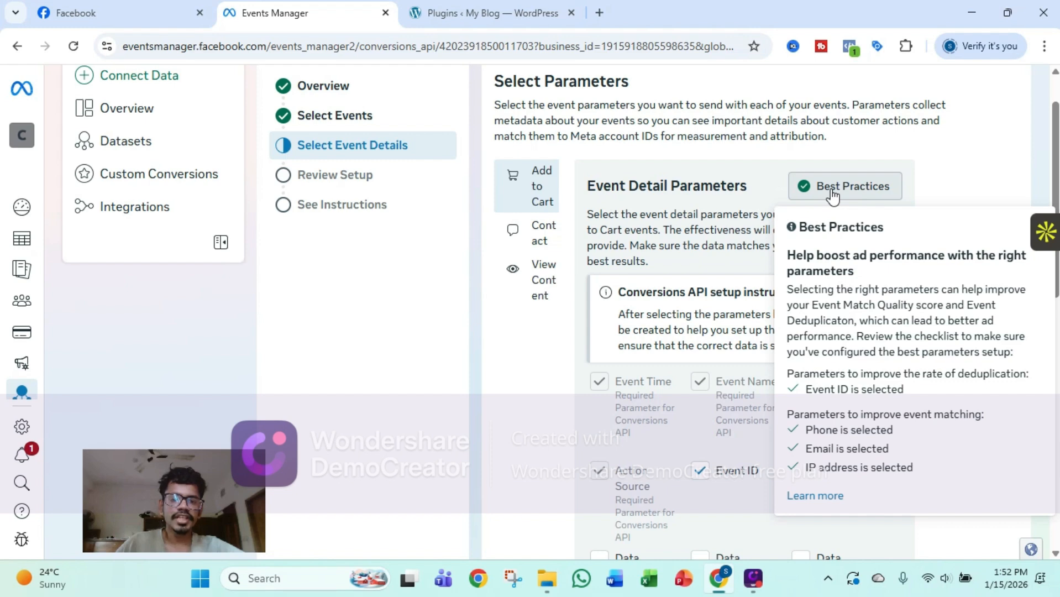
Add the Event ID, Client IP Address, Phone and Email parameters to the Contact event.
{"action": "left_click", "coordinate": [545, 239]}
{"action": "scroll", "coordinate": [849, 220], "scroll_direction": "down", "scroll_amount": 1}
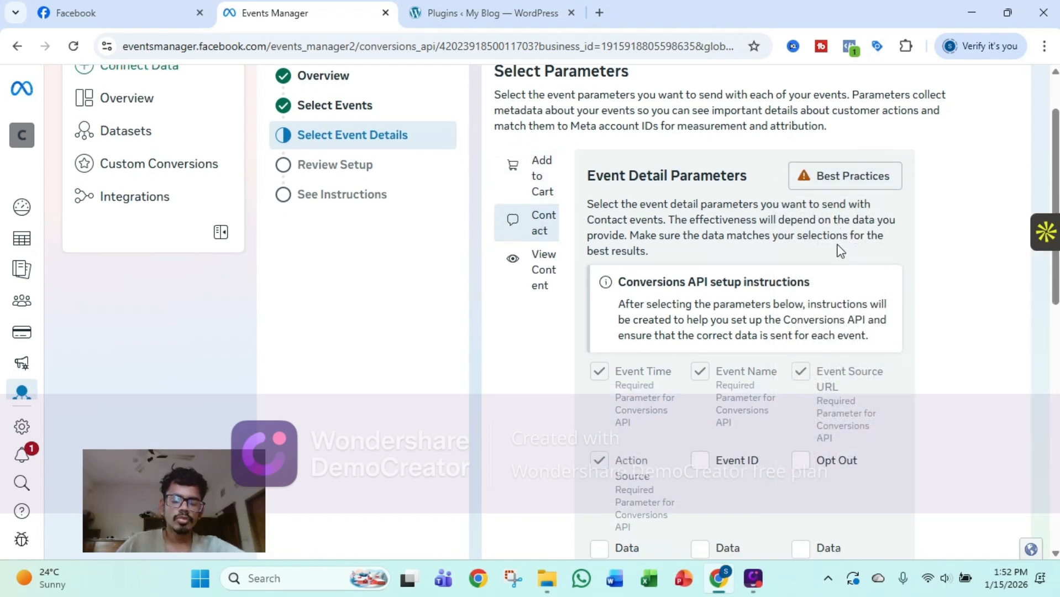
{"action": "mouse_move", "coordinate": [701, 415]}
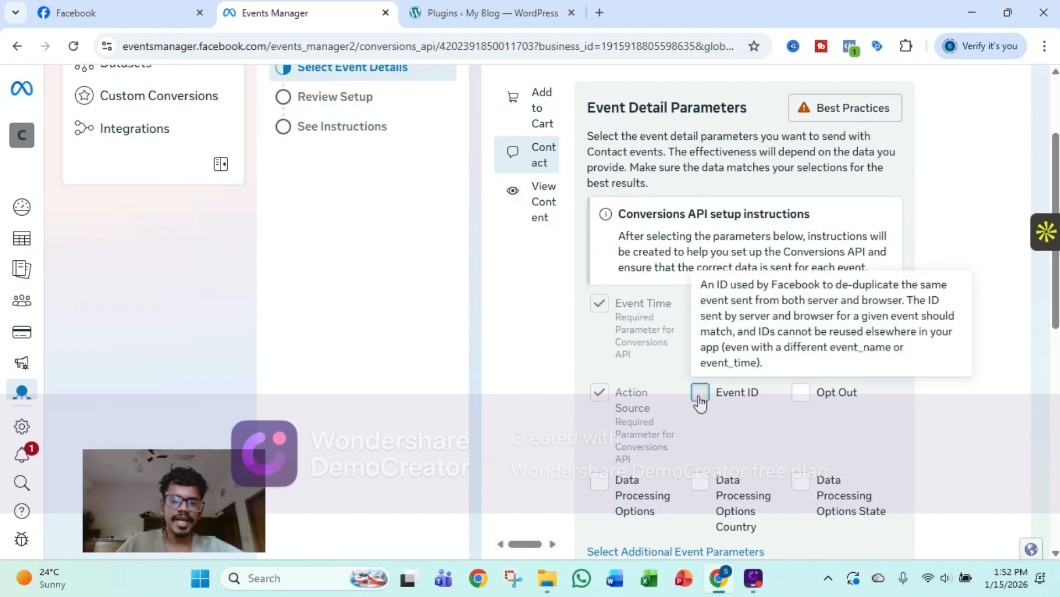
{"action": "left_click", "coordinate": [700, 393]}
{"action": "scroll", "coordinate": [795, 403], "scroll_direction": "down", "scroll_amount": 5}
{"action": "scroll", "coordinate": [795, 402], "scroll_direction": "down", "scroll_amount": 2}
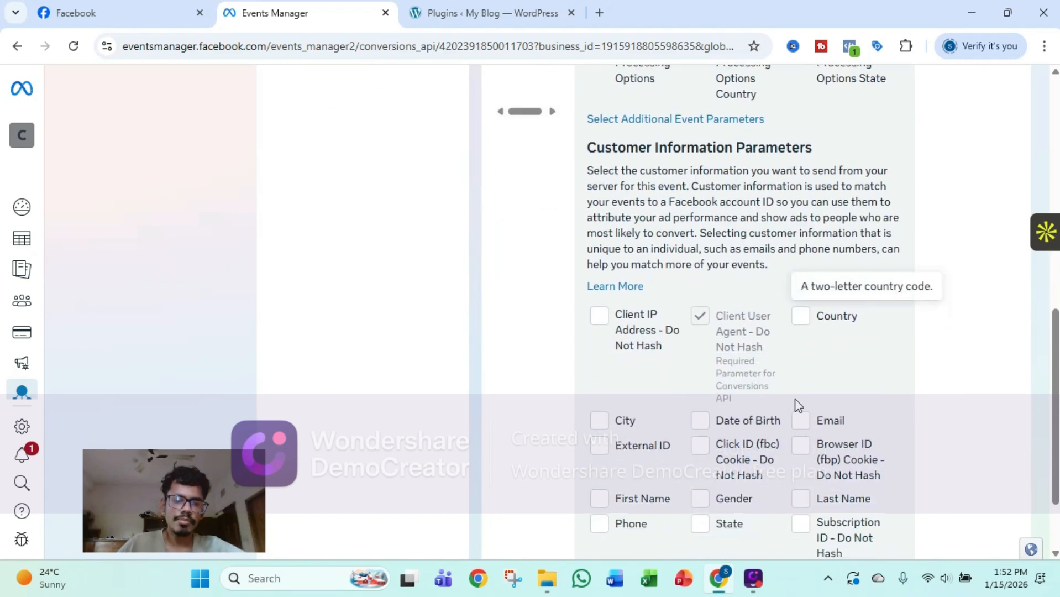
{"action": "left_click", "coordinate": [602, 214]}
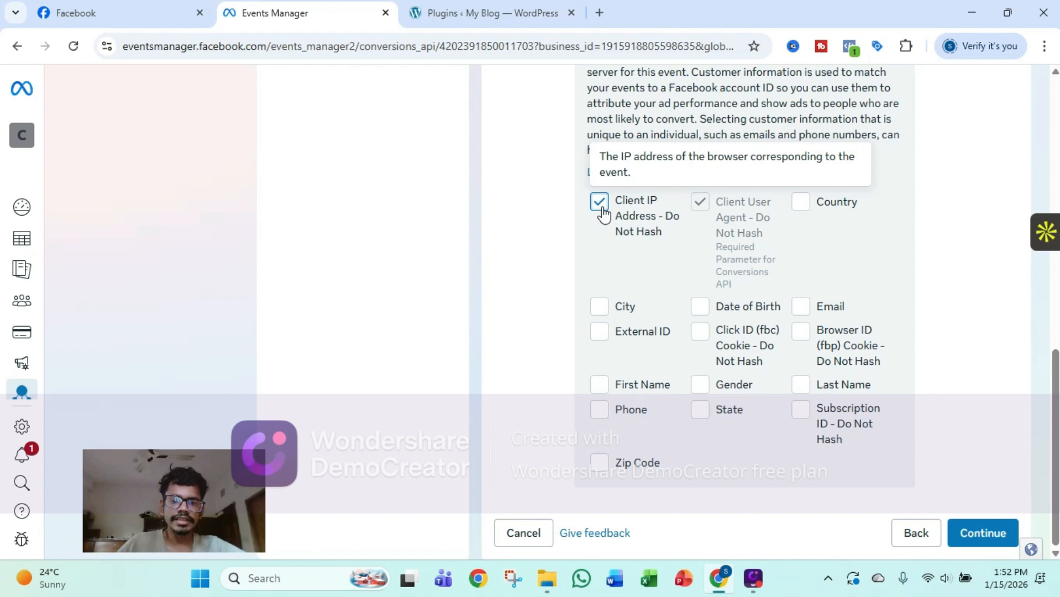
{"action": "left_click", "coordinate": [601, 412]}
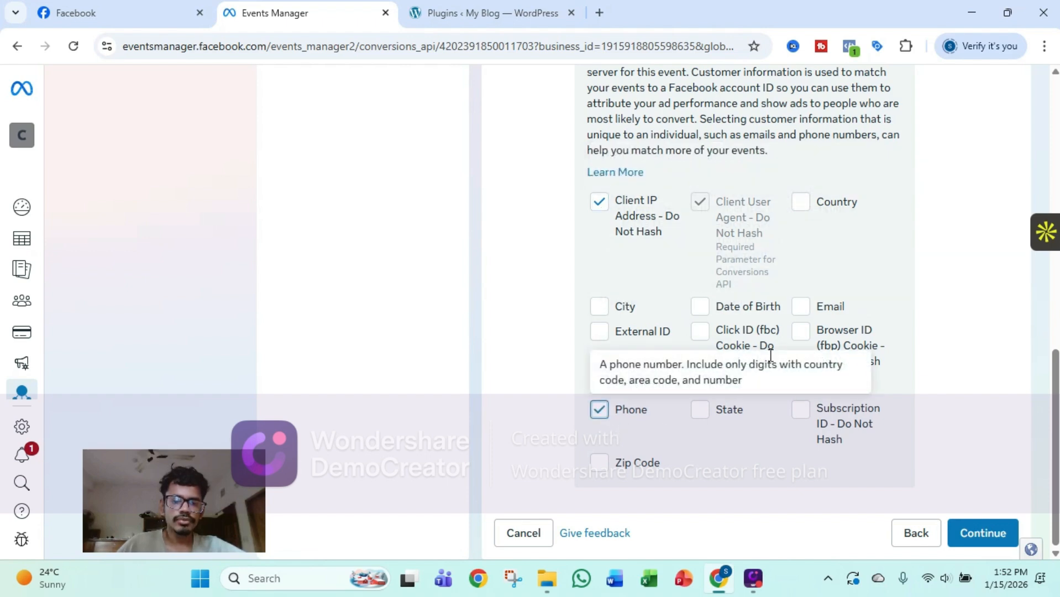
{"action": "left_click", "coordinate": [807, 309]}
{"action": "scroll", "coordinate": [804, 390], "scroll_direction": "up", "scroll_amount": 10}
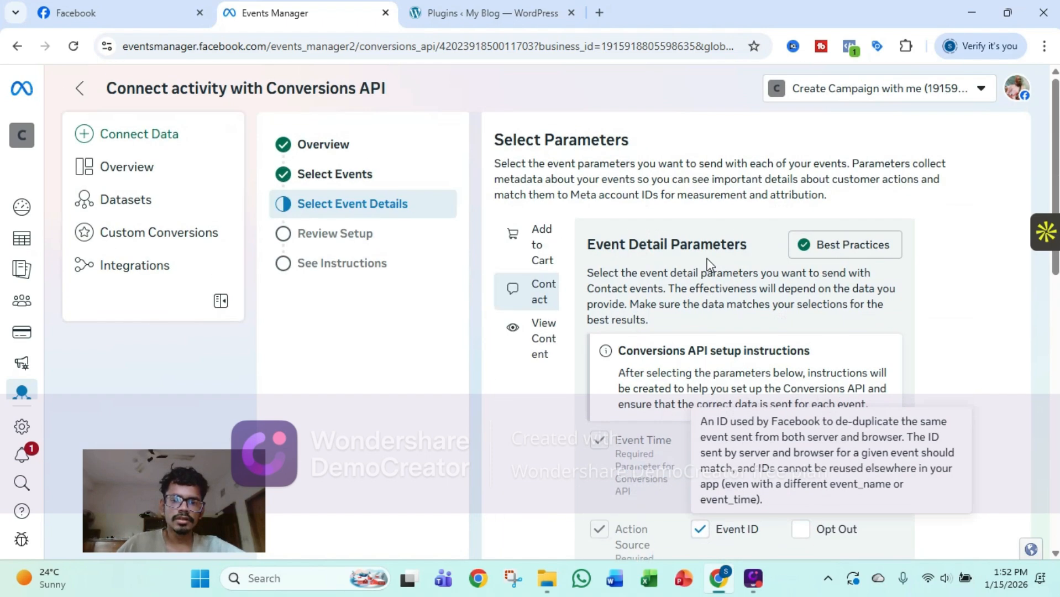
Add the Event ID, Client IP Address, Phone and Email parameters to the View Content event and continue to the setup review.
{"action": "left_click", "coordinate": [541, 338]}
{"action": "scroll", "coordinate": [871, 305], "scroll_direction": "down", "scroll_amount": 4}
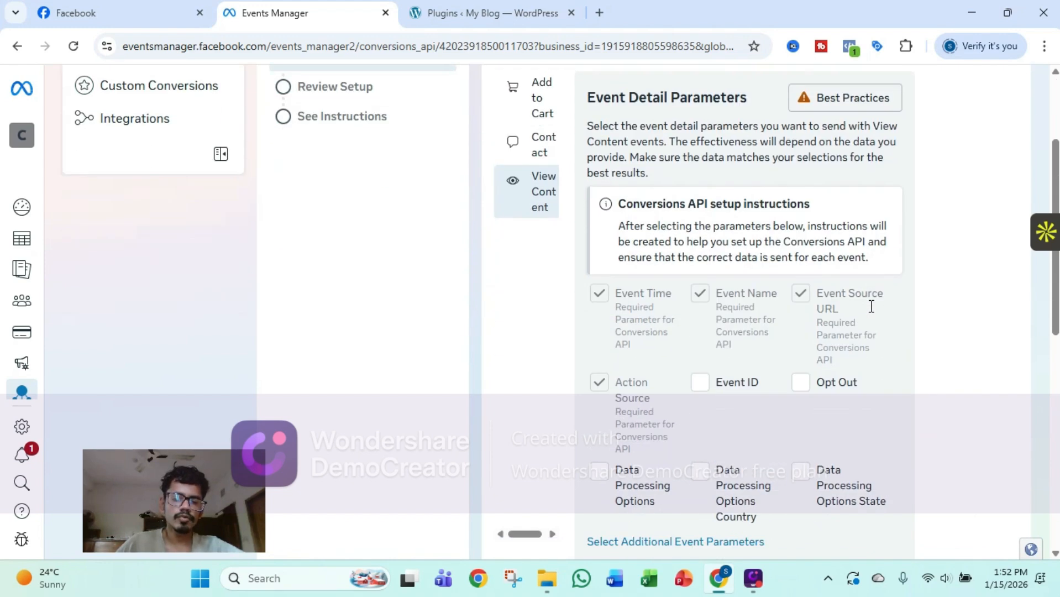
{"action": "left_click", "coordinate": [700, 299]}
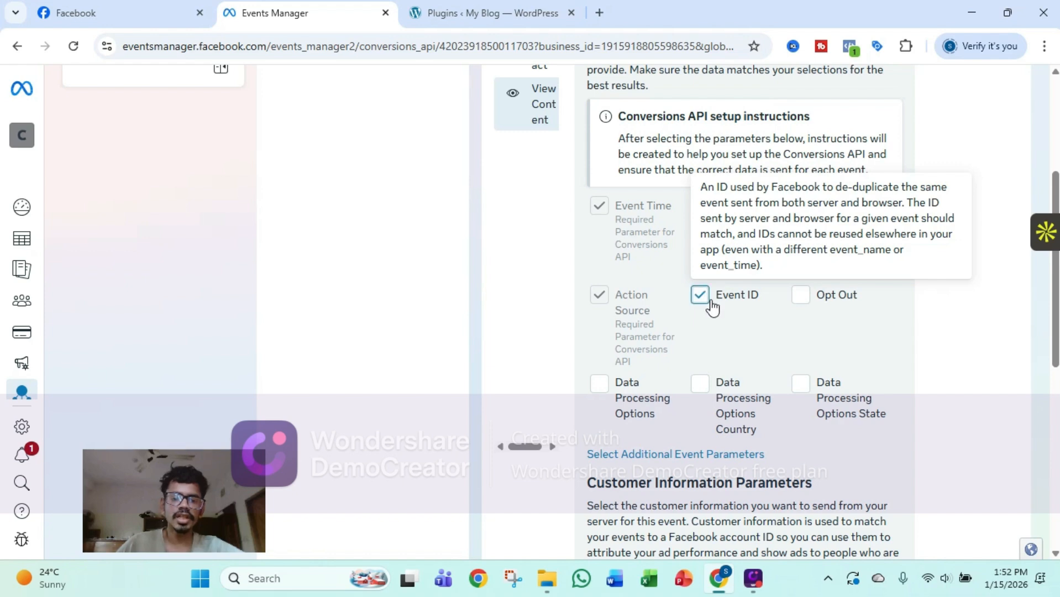
{"action": "scroll", "coordinate": [766, 349], "scroll_direction": "down", "scroll_amount": 1}
{"action": "scroll", "coordinate": [766, 350], "scroll_direction": "down", "scroll_amount": 5}
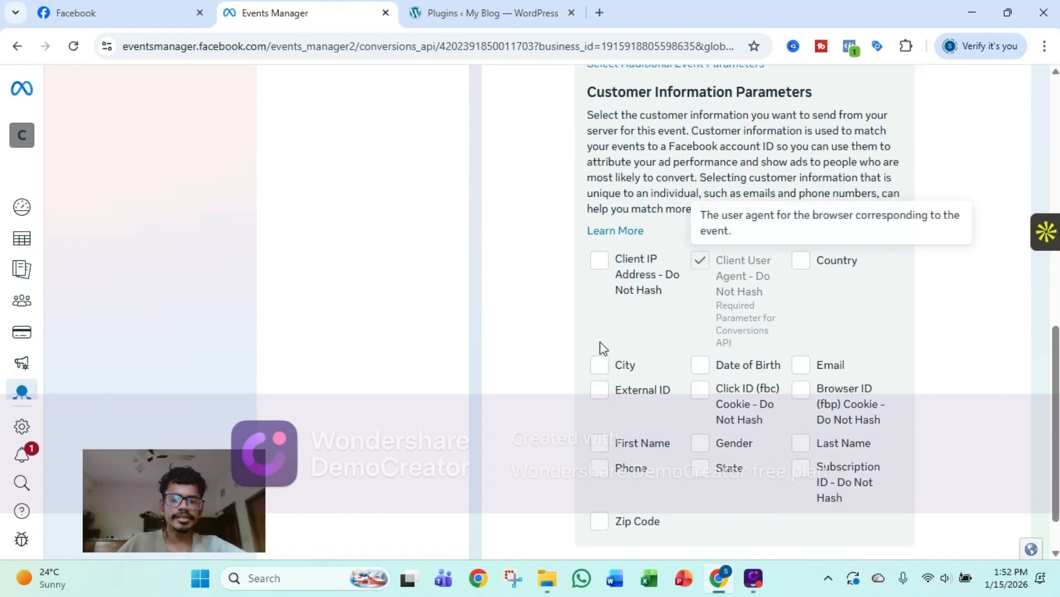
{"action": "left_click", "coordinate": [598, 259]}
{"action": "scroll", "coordinate": [733, 409], "scroll_direction": "down", "scroll_amount": 1}
{"action": "left_click", "coordinate": [599, 408]}
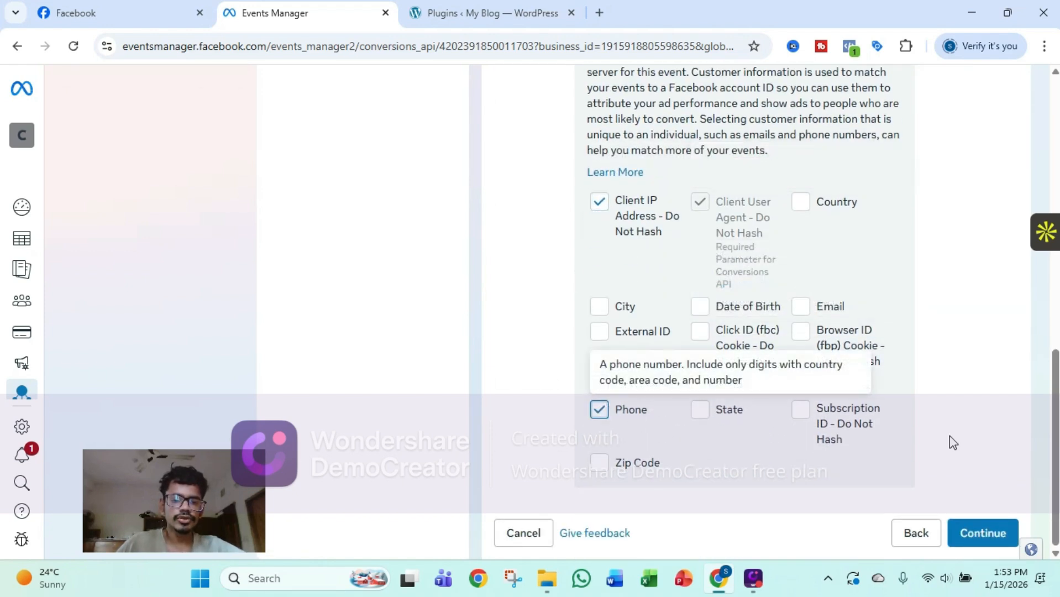
{"action": "left_click_drag", "start_coordinate": [814, 316], "coordinate": [801, 310]}
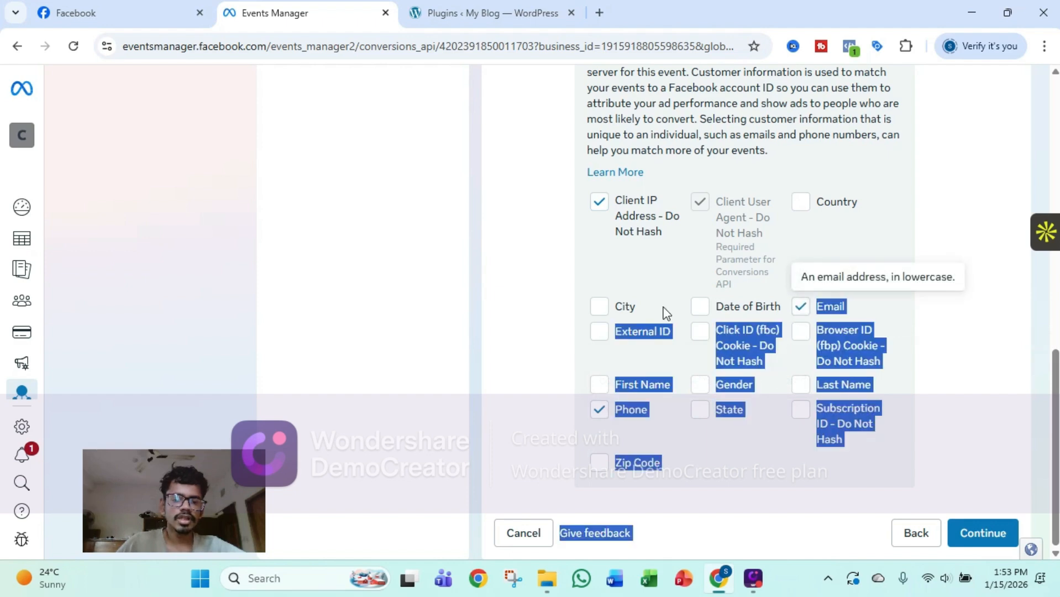
{"action": "left_click", "coordinate": [841, 312]}
{"action": "scroll", "coordinate": [840, 311], "scroll_direction": "up", "scroll_amount": 6}
{"action": "scroll", "coordinate": [841, 311], "scroll_direction": "up", "scroll_amount": 6}
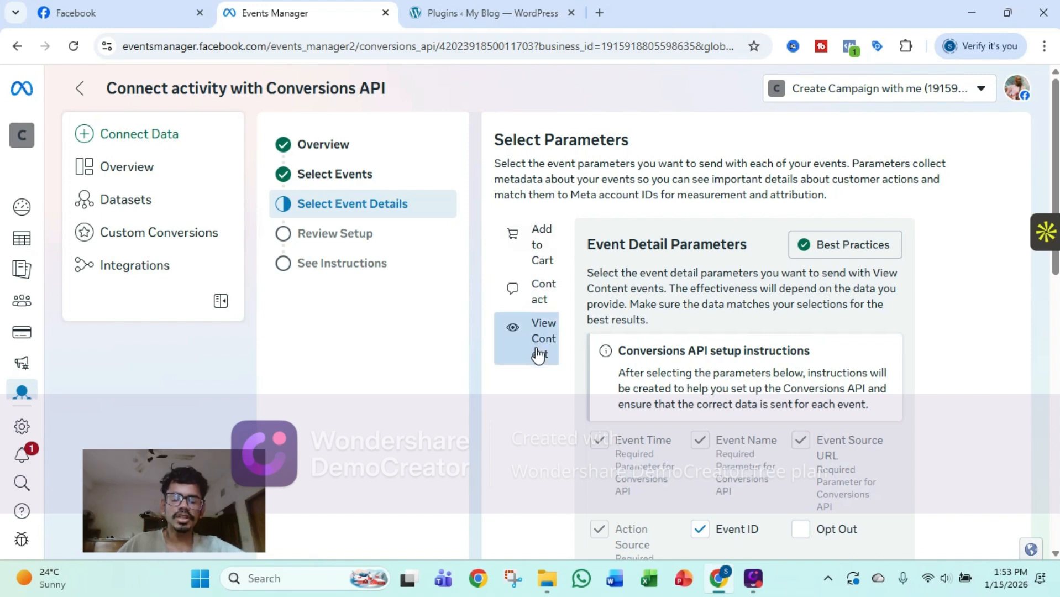
{"action": "scroll", "coordinate": [817, 387], "scroll_direction": "down", "scroll_amount": 4}
{"action": "scroll", "coordinate": [927, 461], "scroll_direction": "down", "scroll_amount": 8}
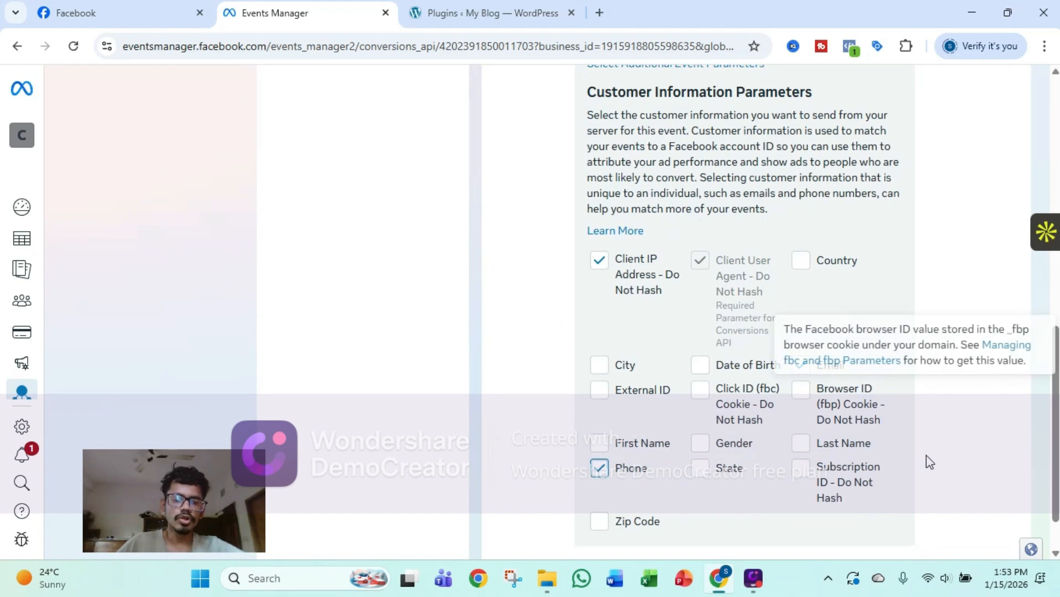
{"action": "left_click", "coordinate": [975, 534]}
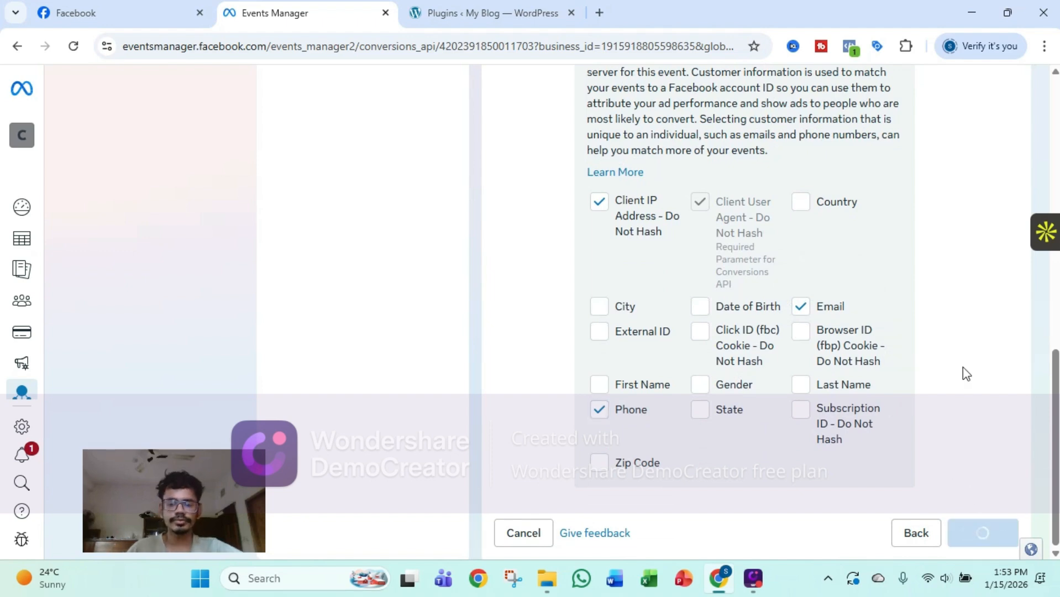
Review and accept the event setup, and open the implementation guide for manually implementing the Conversions API.
{"action": "scroll", "coordinate": [796, 274], "scroll_direction": "up", "scroll_amount": 2}
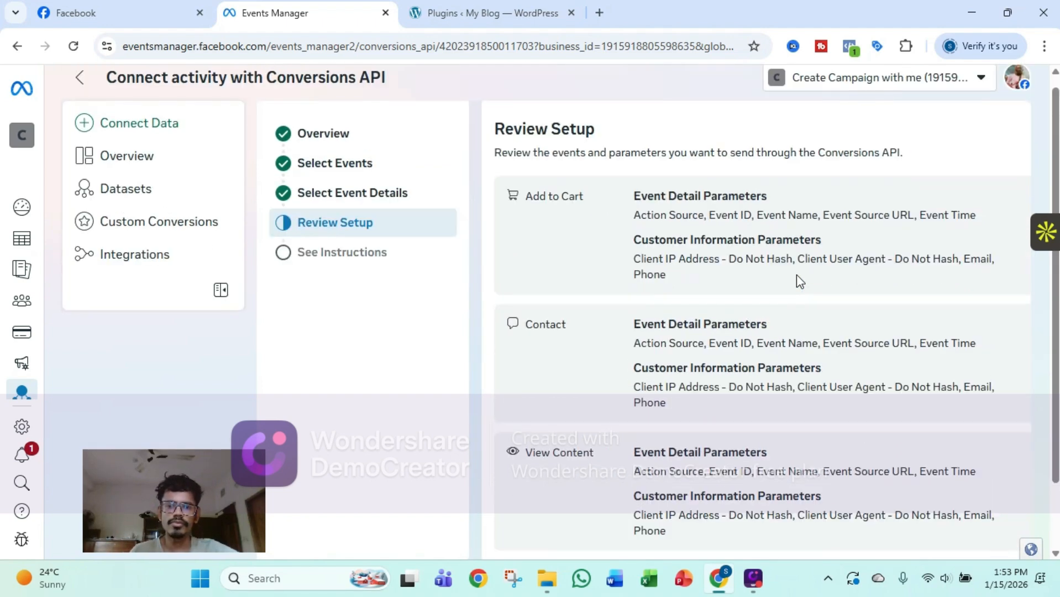
{"action": "scroll", "coordinate": [787, 238], "scroll_direction": "down", "scroll_amount": 2}
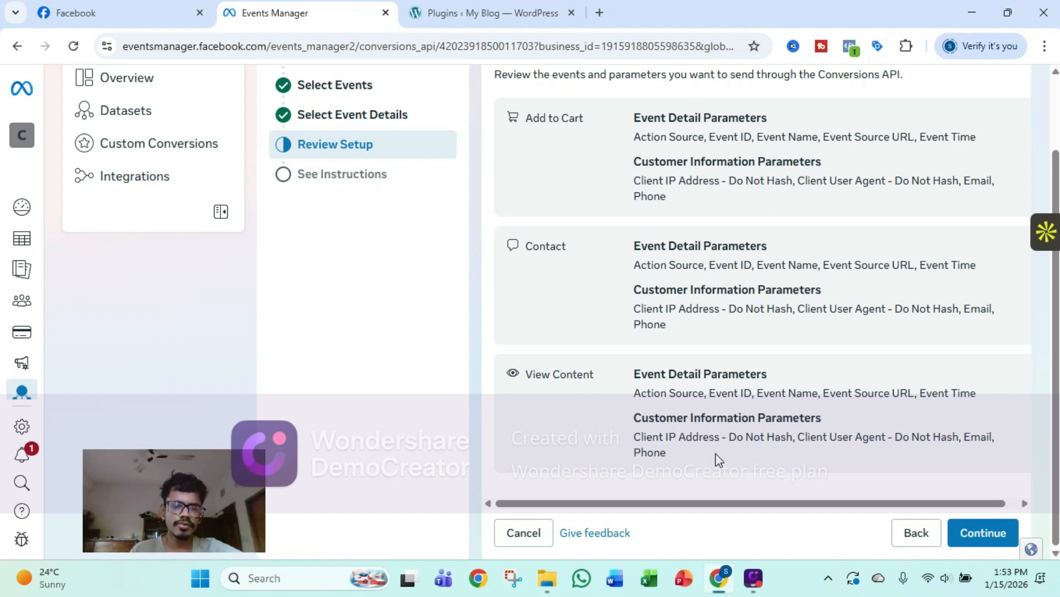
{"action": "left_click", "coordinate": [990, 535]}
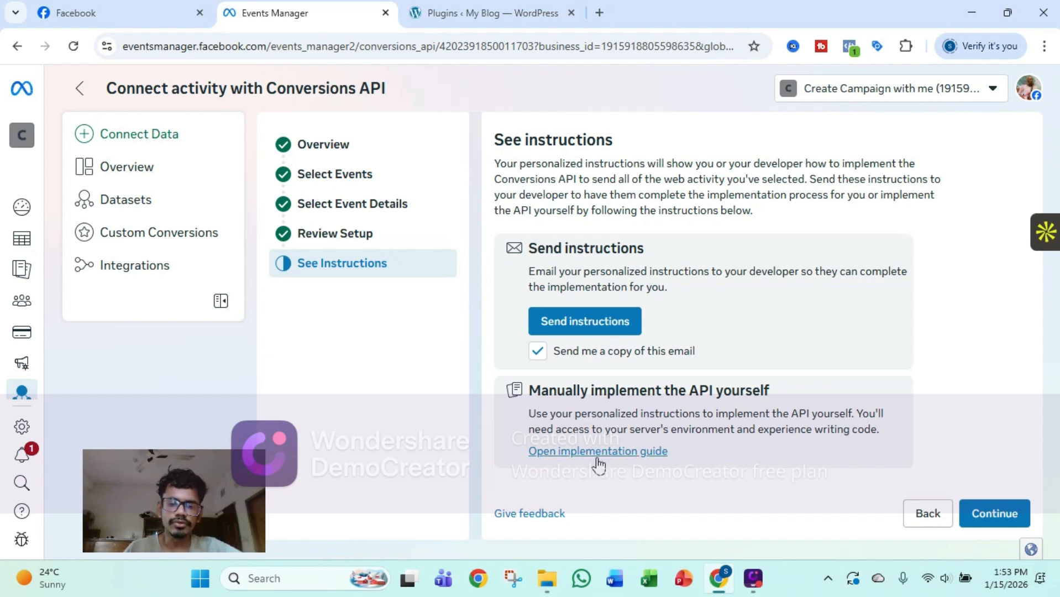
{"action": "left_click", "coordinate": [539, 453]}
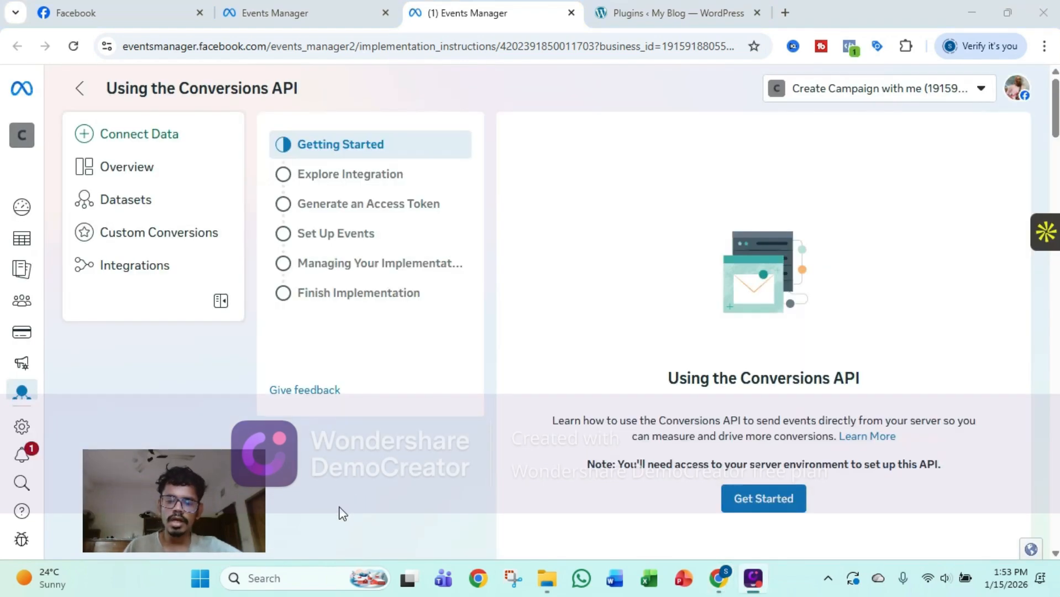
{"action": "scroll", "coordinate": [790, 282], "scroll_direction": "down", "scroll_amount": 10}
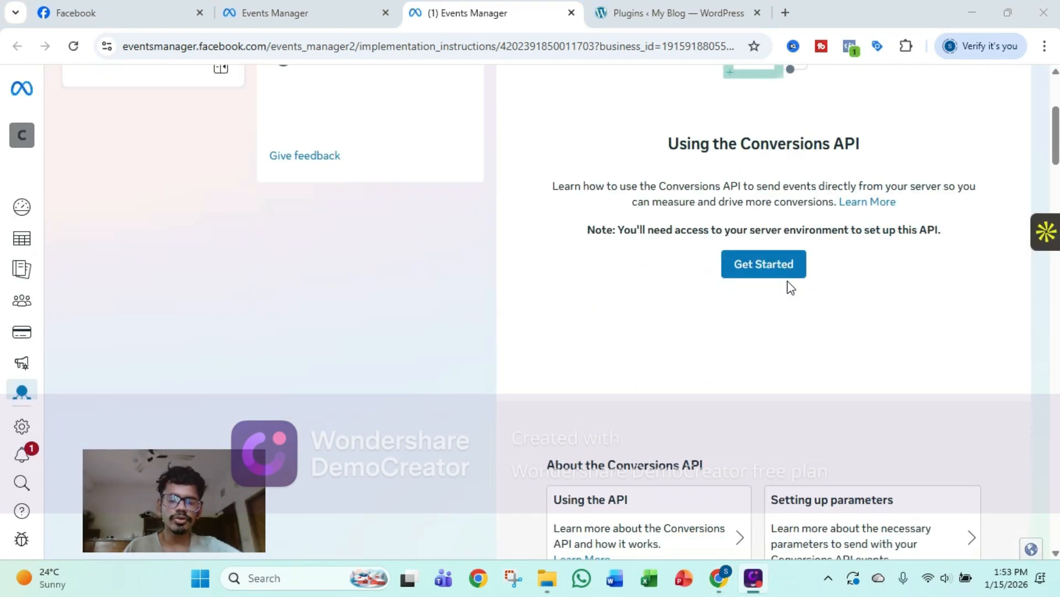
Generate a Conversions API access token with Dataset Quality API for the "Learn Pixel with me" dataset and copy the token.
{"action": "scroll", "coordinate": [791, 276], "scroll_direction": "down", "scroll_amount": 4}
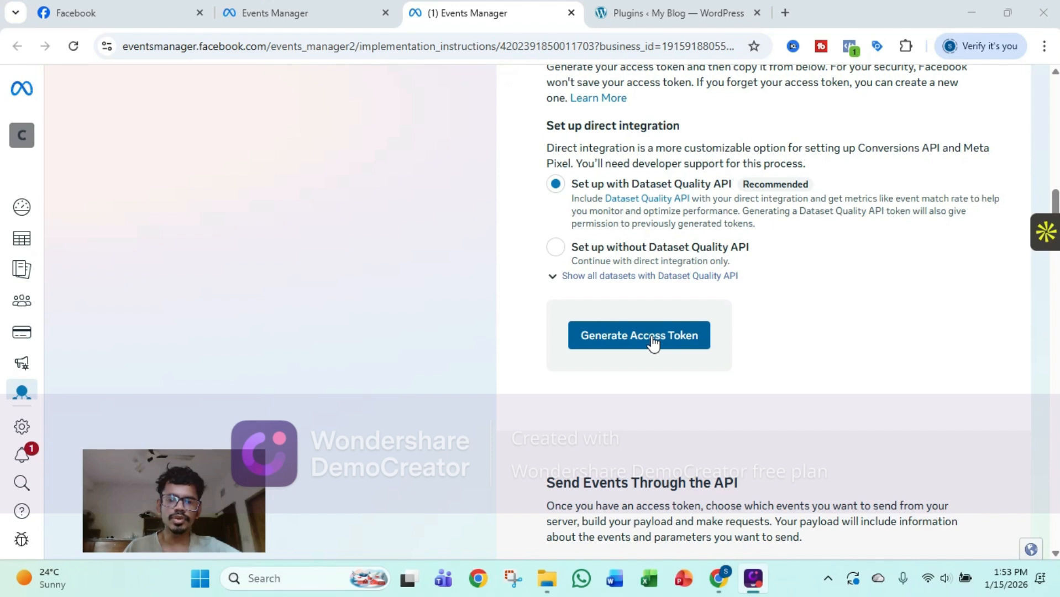
{"action": "left_click", "coordinate": [617, 348]}
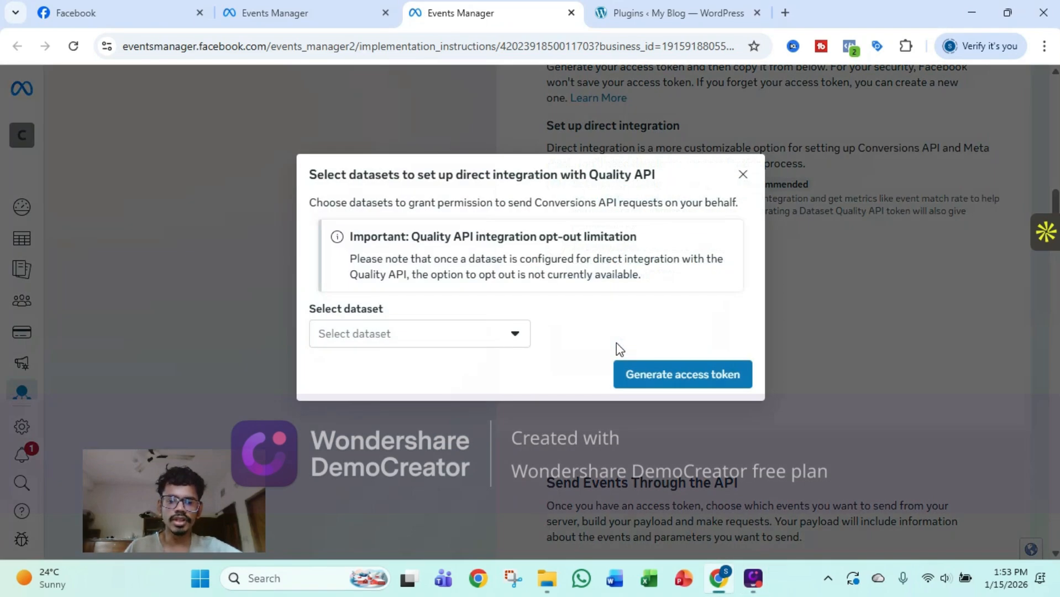
{"action": "left_click", "coordinate": [523, 343]}
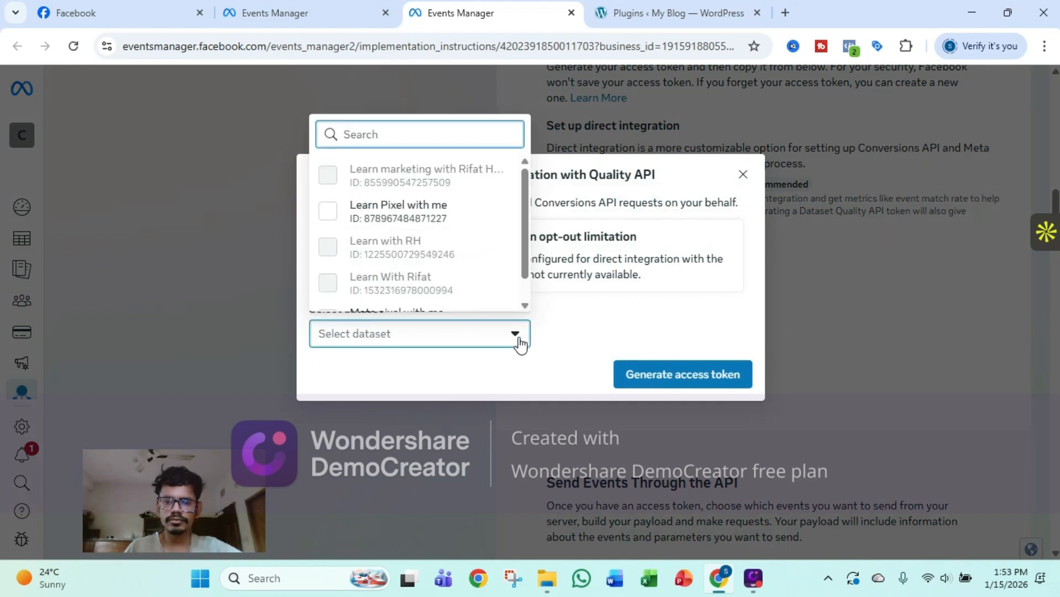
{"action": "left_click", "coordinate": [521, 344]}
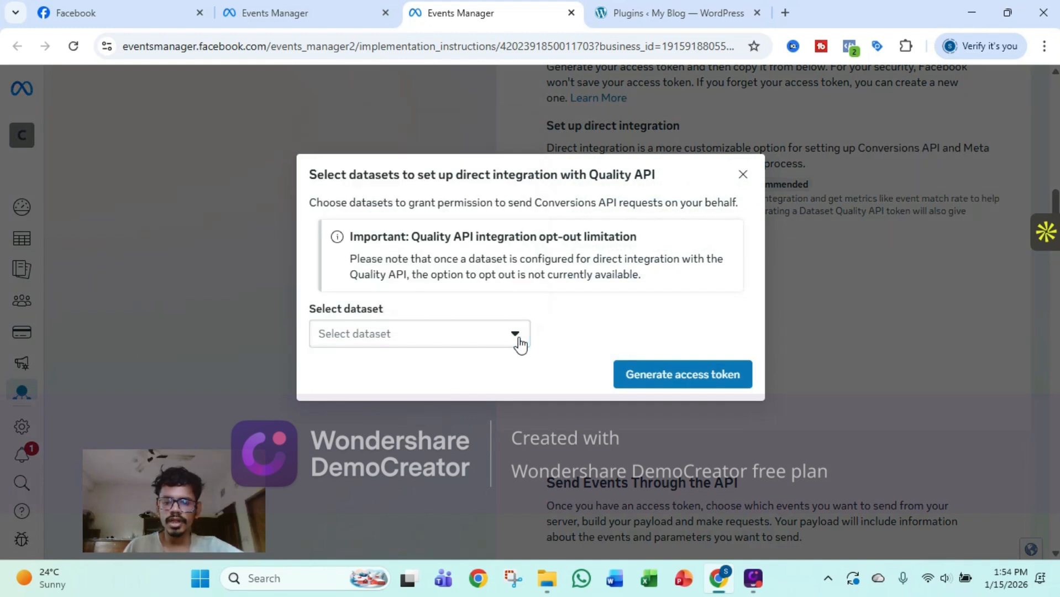
{"action": "left_click", "coordinate": [398, 348]}
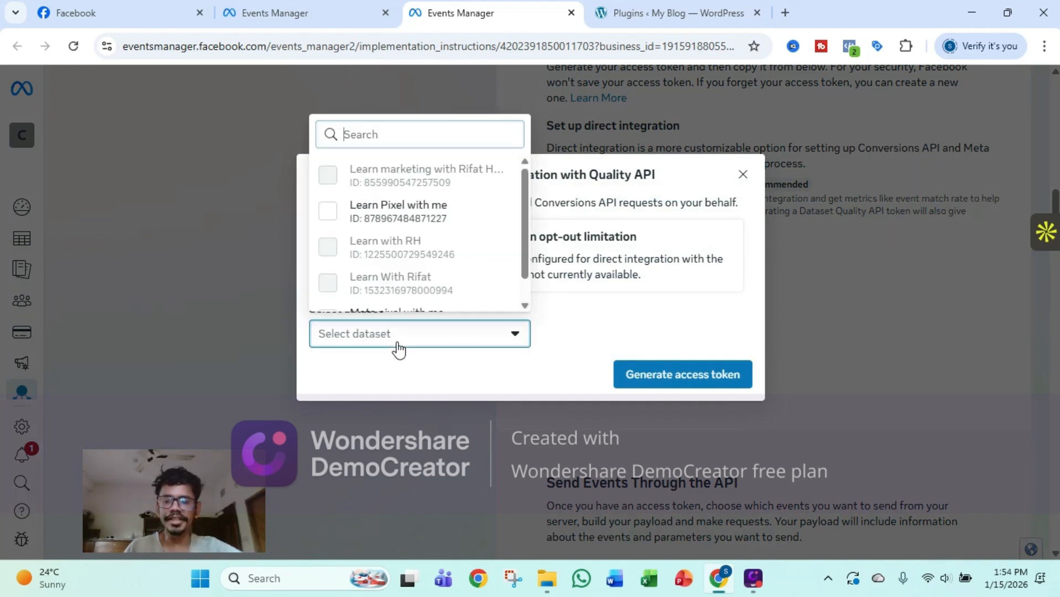
{"action": "left_click", "coordinate": [328, 219]}
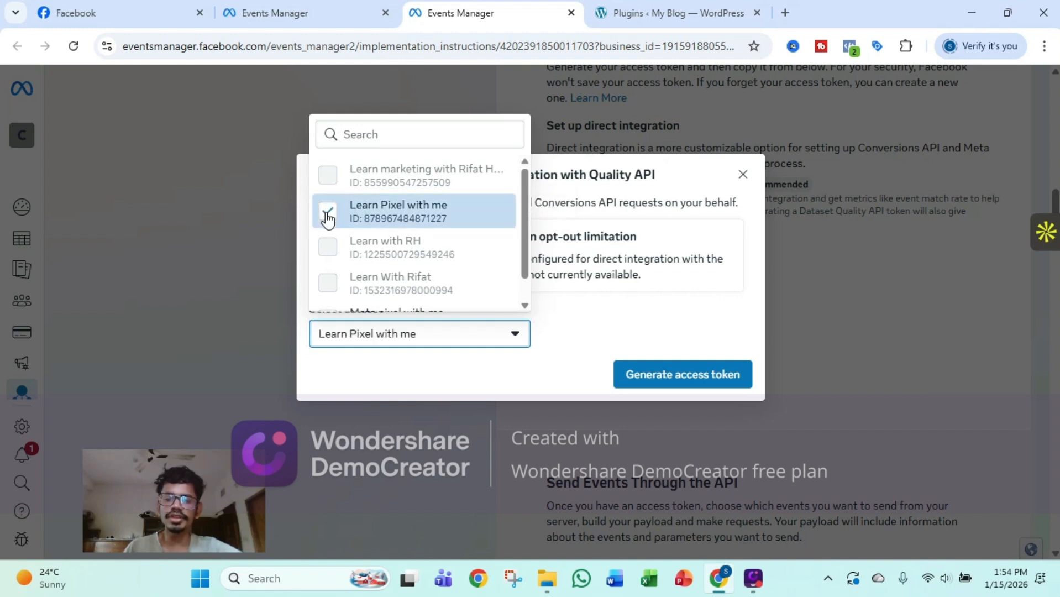
{"action": "left_click", "coordinate": [664, 381]}
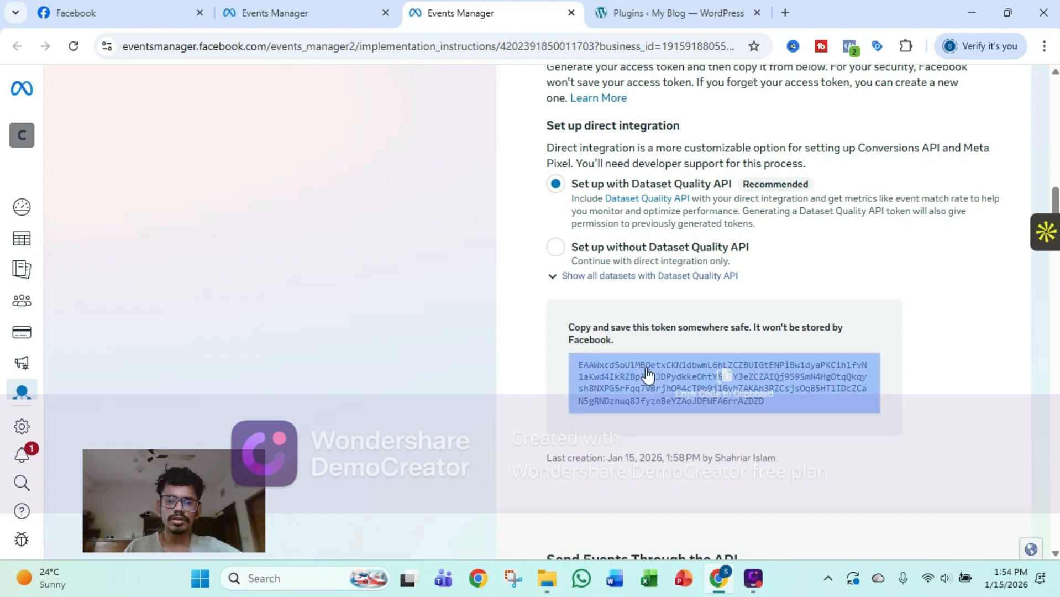
{"action": "left_click", "coordinate": [725, 381]}
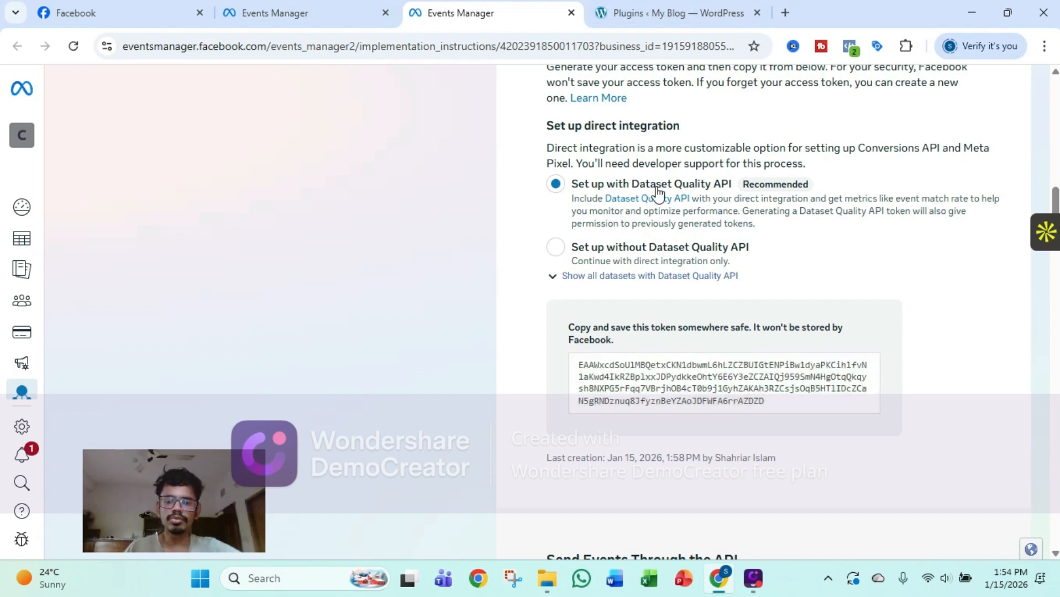
Switch to the WordPress admin and open the PixelYourSite dashboard.
{"action": "left_click", "coordinate": [650, 6]}
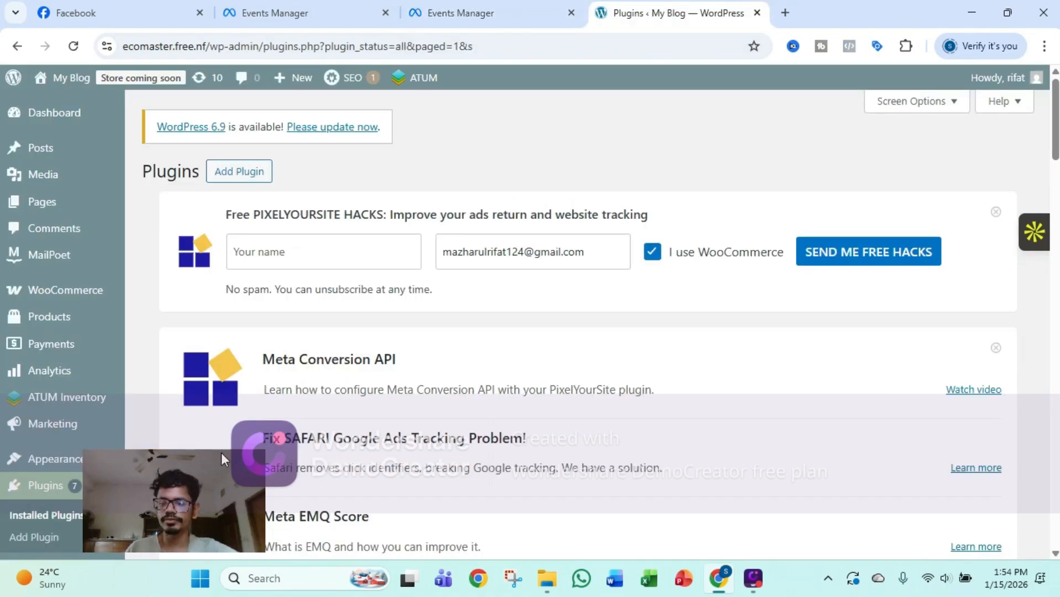
{"action": "scroll", "coordinate": [57, 374], "scroll_direction": "down", "scroll_amount": 2}
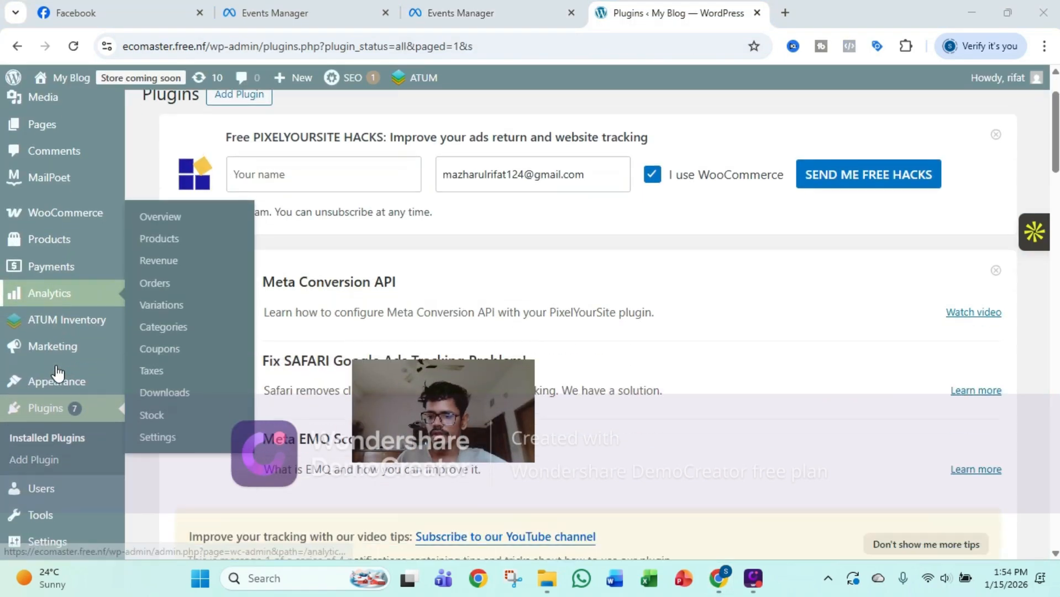
{"action": "scroll", "coordinate": [57, 373], "scroll_direction": "down", "scroll_amount": 5}
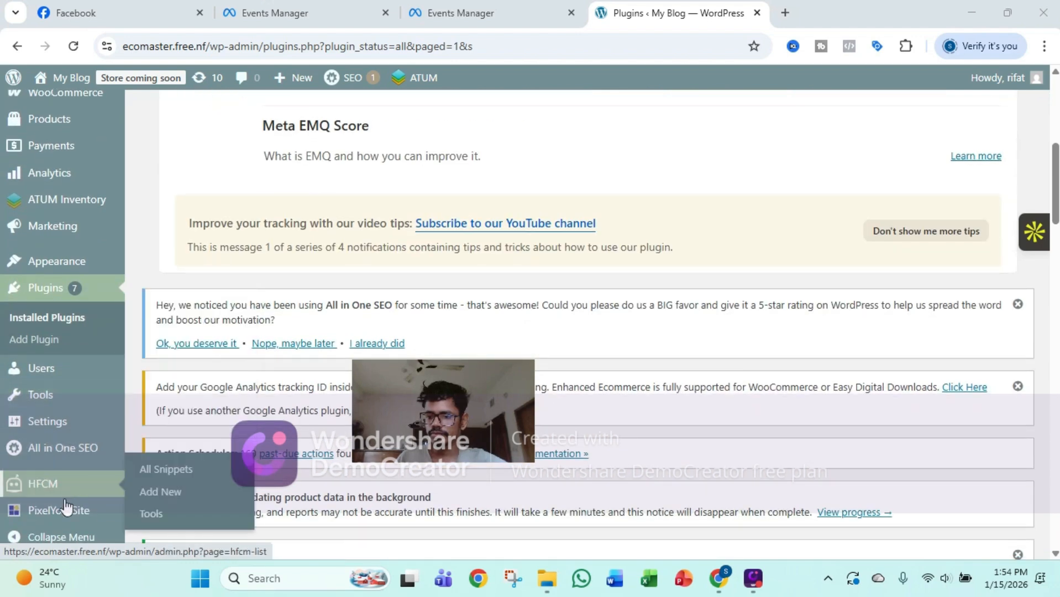
{"action": "mouse_move", "coordinate": [69, 515]}
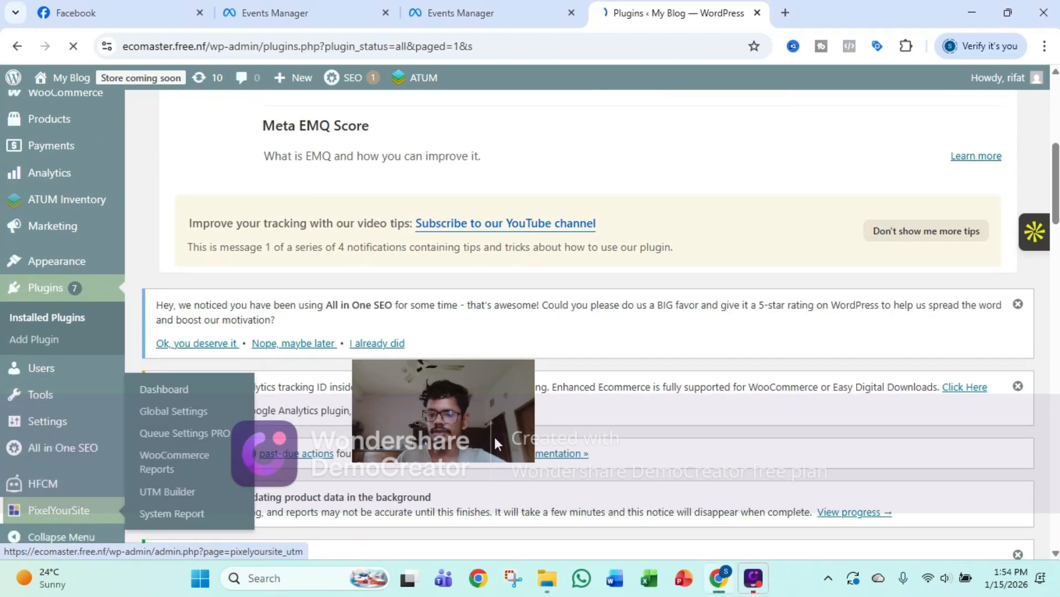
{"action": "left_click", "coordinate": [61, 523]}
{"action": "left_click_drag", "start_coordinate": [453, 414], "coordinate": [986, 506]}
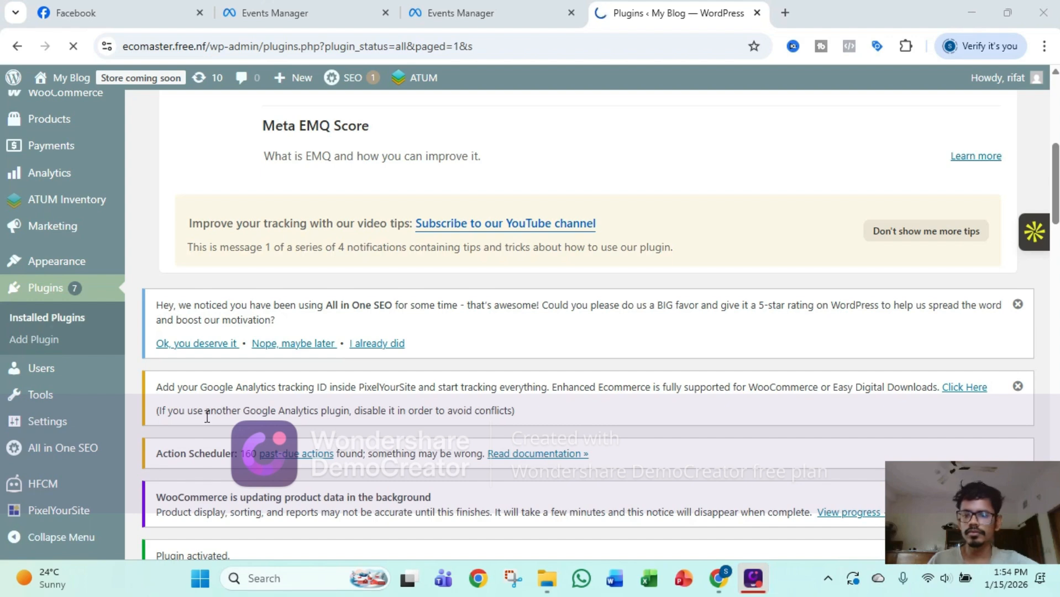
{"action": "mouse_move", "coordinate": [62, 516]}
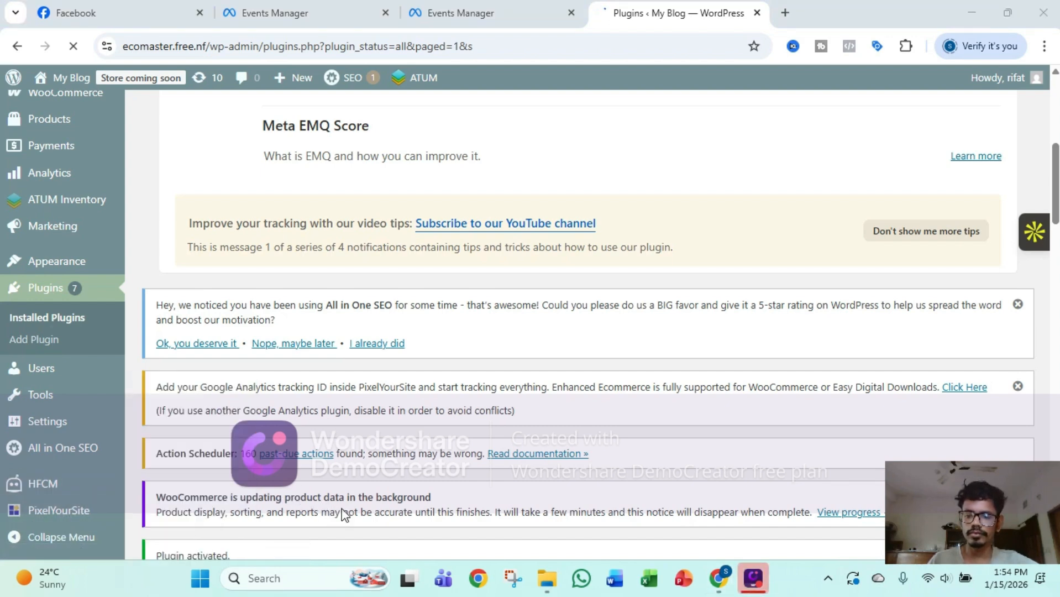
Enable Pixel IDs in PixelYourSite and open the settings of Your Meta Pixel.
{"action": "scroll", "coordinate": [431, 384], "scroll_direction": "down", "scroll_amount": 3}
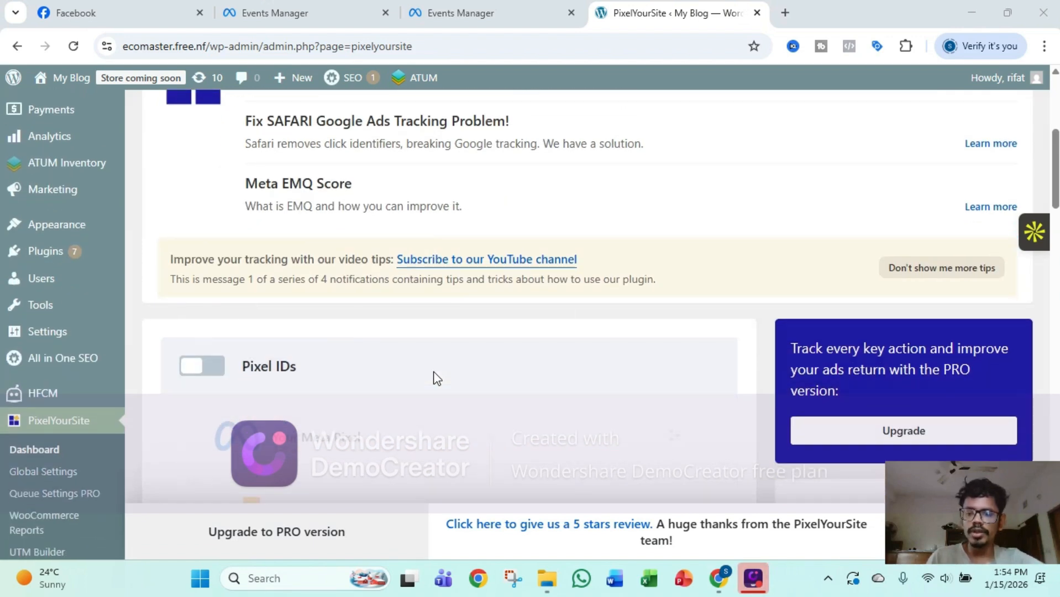
{"action": "left_click", "coordinate": [217, 373]}
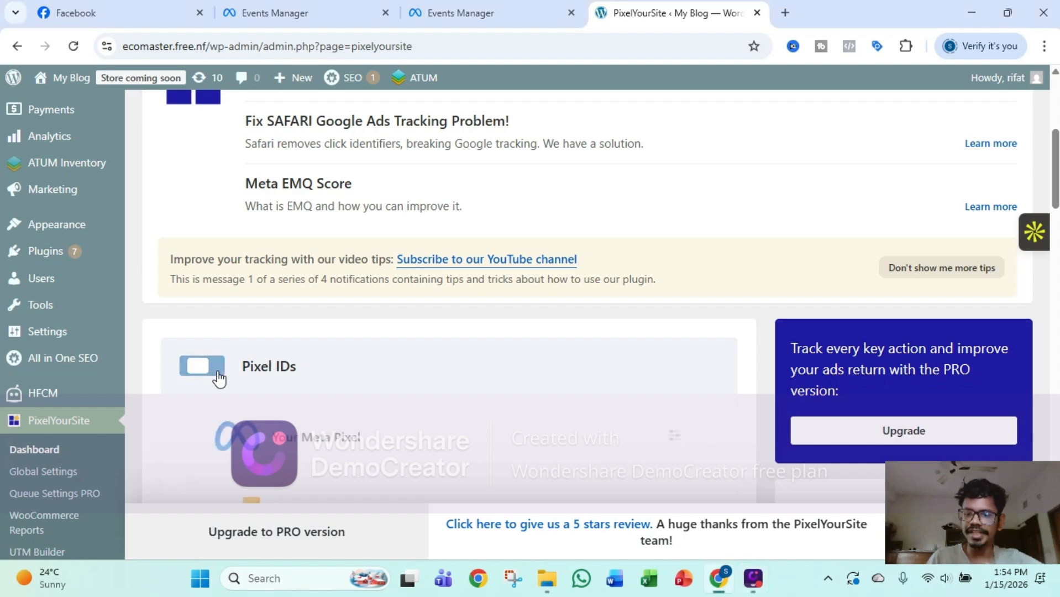
{"action": "scroll", "coordinate": [818, 313], "scroll_direction": "down", "scroll_amount": 2}
{"action": "scroll", "coordinate": [608, 287], "scroll_direction": "down", "scroll_amount": 3}
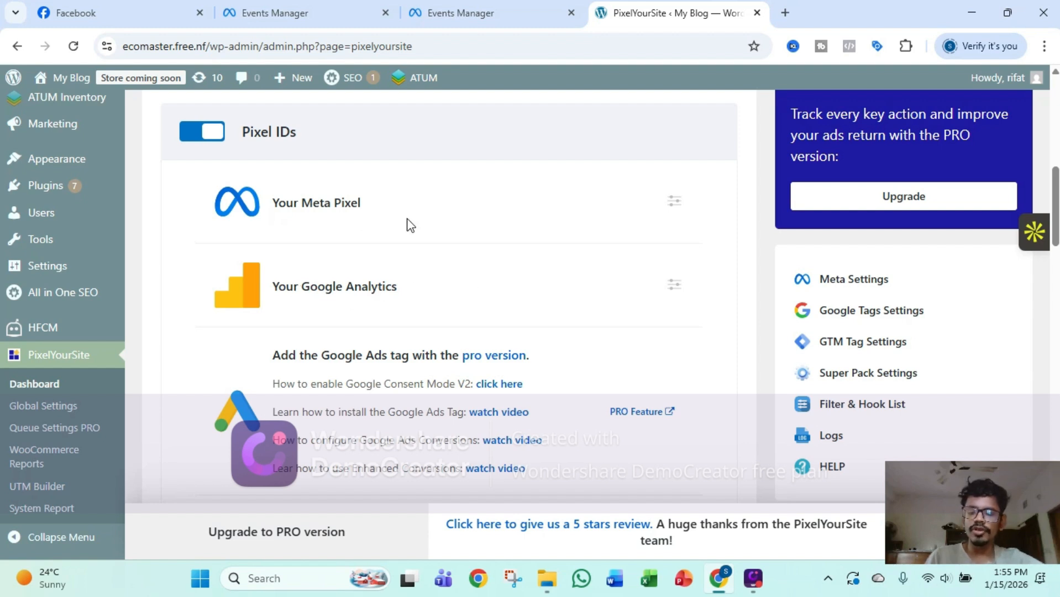
{"action": "left_click", "coordinate": [680, 204]}
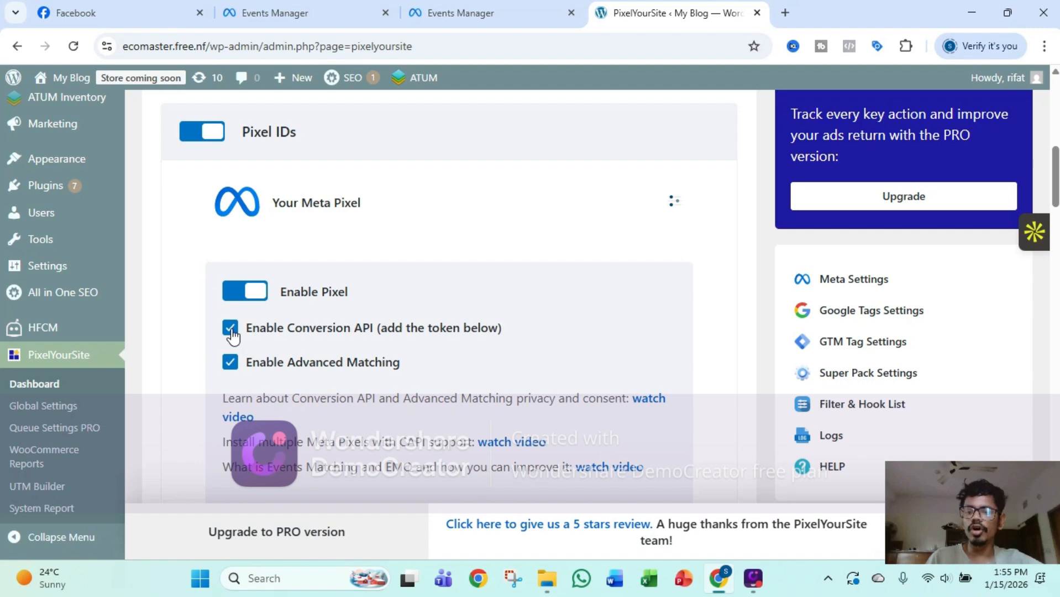
Replace the Conversion API token with the access token copied from Events Manager and clear the Meta Pixel ID.
{"action": "scroll", "coordinate": [272, 379], "scroll_direction": "down", "scroll_amount": 4}
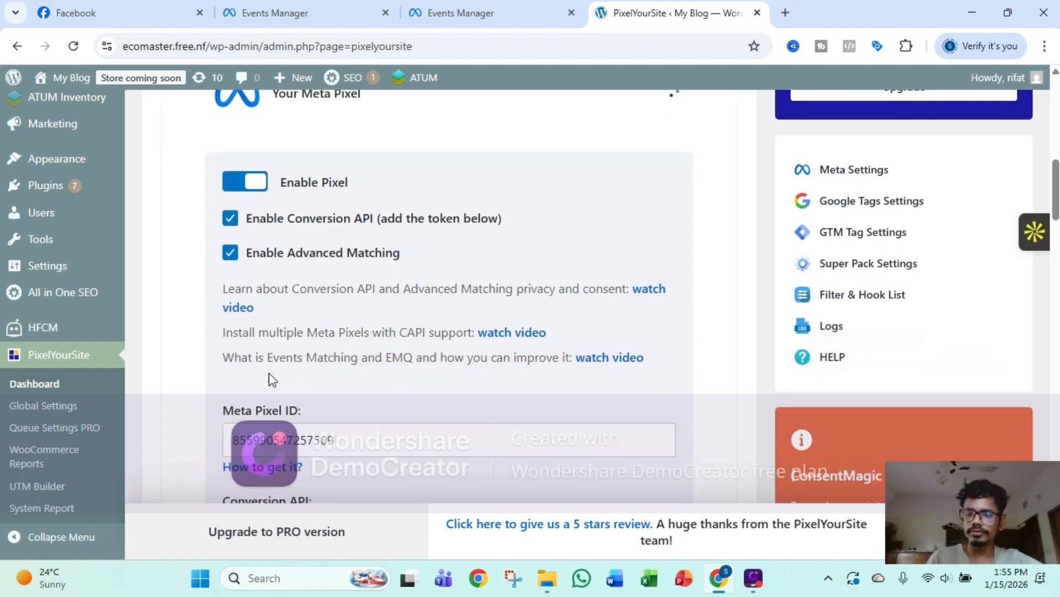
{"action": "scroll", "coordinate": [276, 366], "scroll_direction": "down", "scroll_amount": 3}
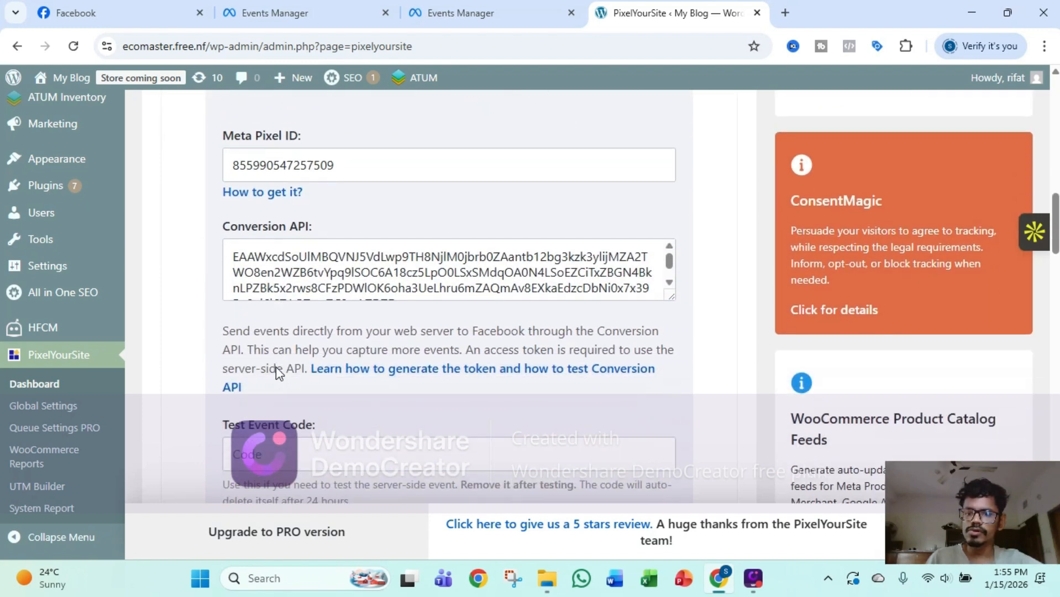
{"action": "triple_click", "coordinate": [343, 279]}
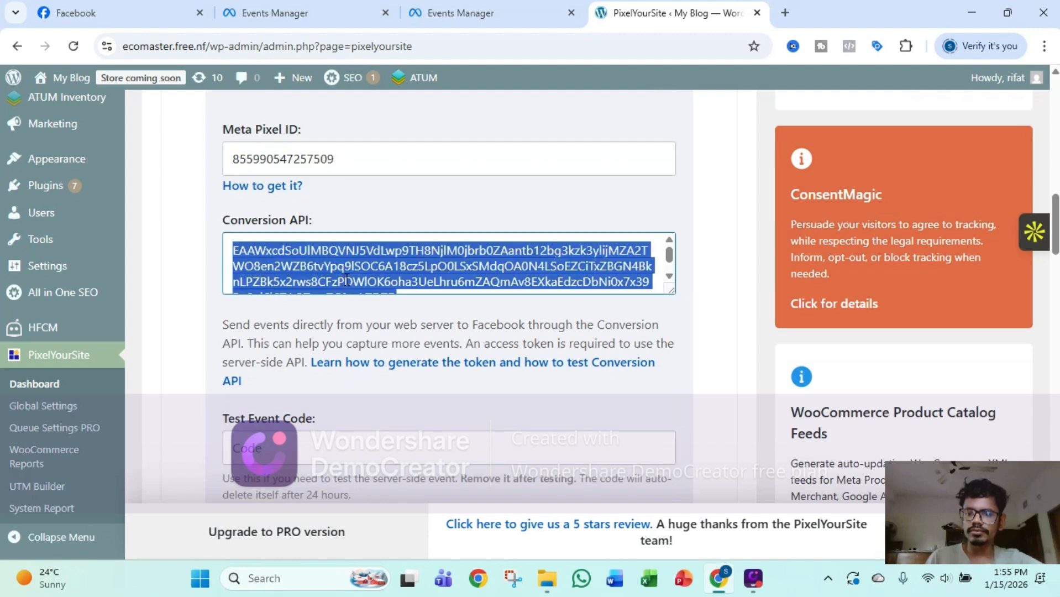
{"action": "left_click", "coordinate": [486, 13]}
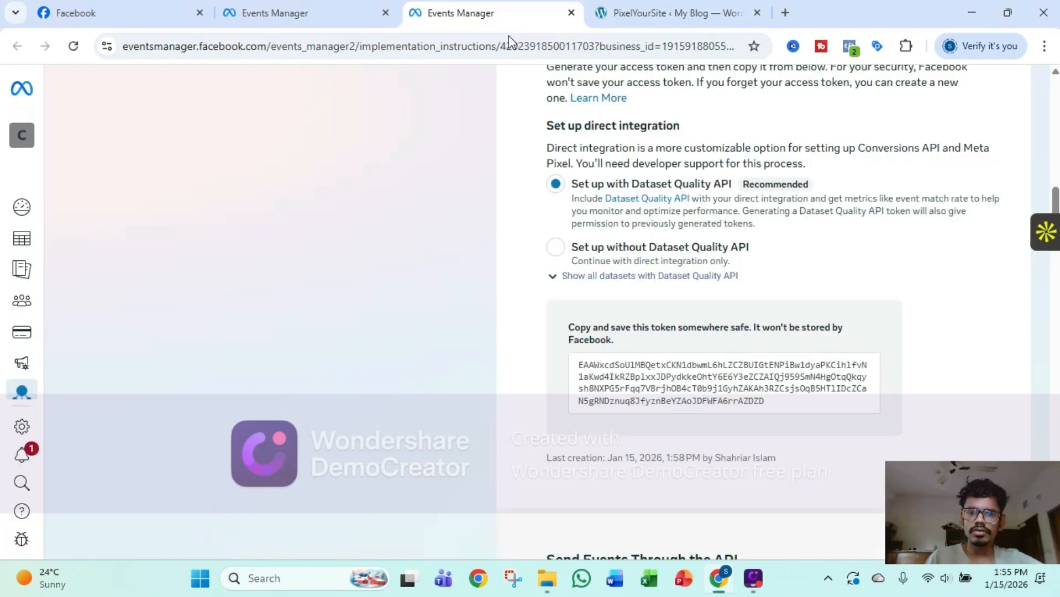
{"action": "left_click", "coordinate": [730, 376]}
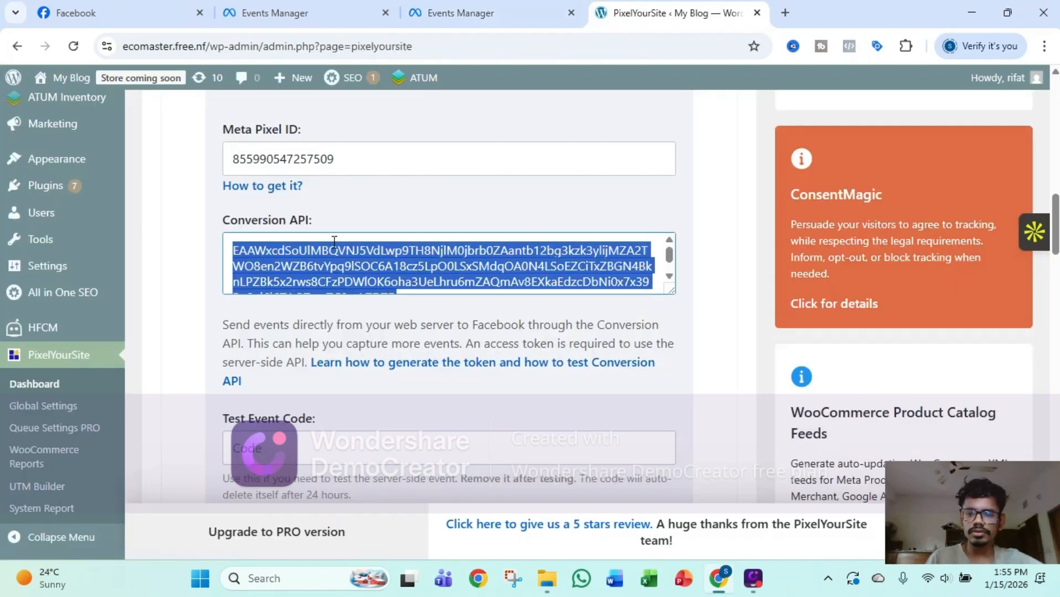
{"action": "left_click", "coordinate": [718, 12]}
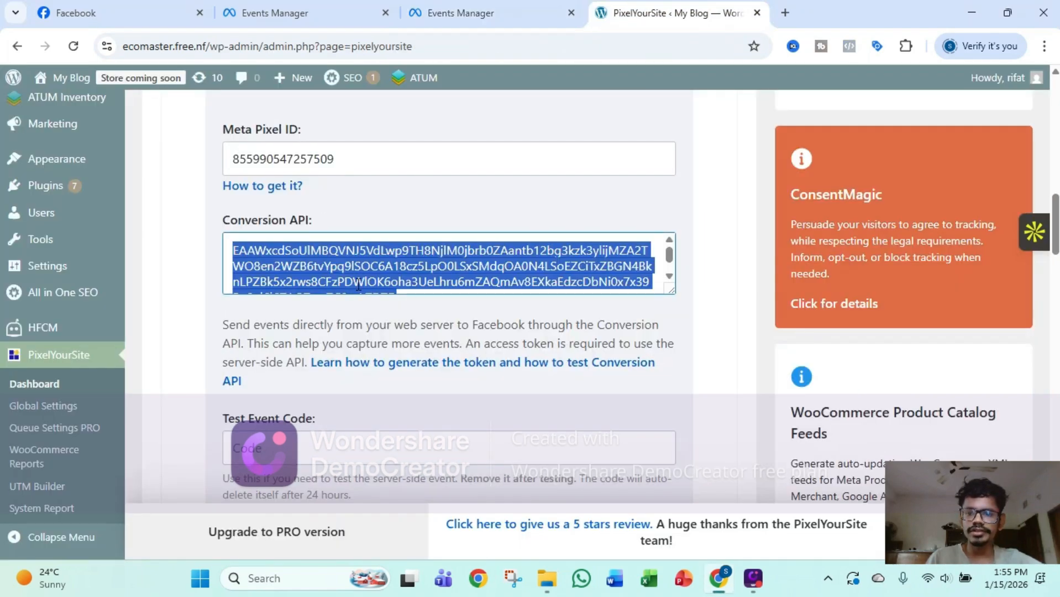
{"action": "right_click", "coordinate": [316, 268]}
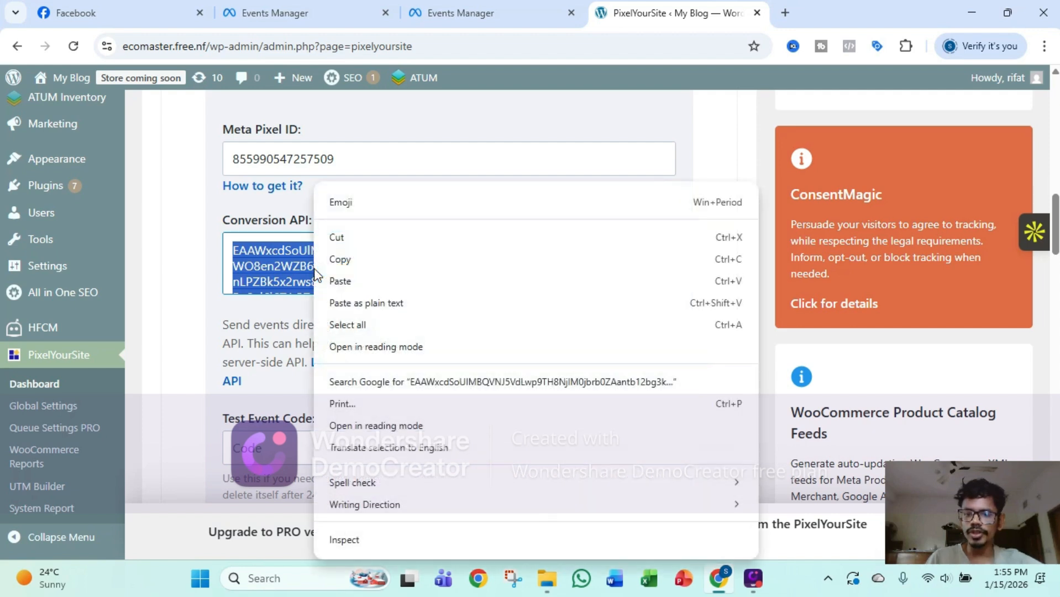
{"action": "left_click", "coordinate": [342, 280]}
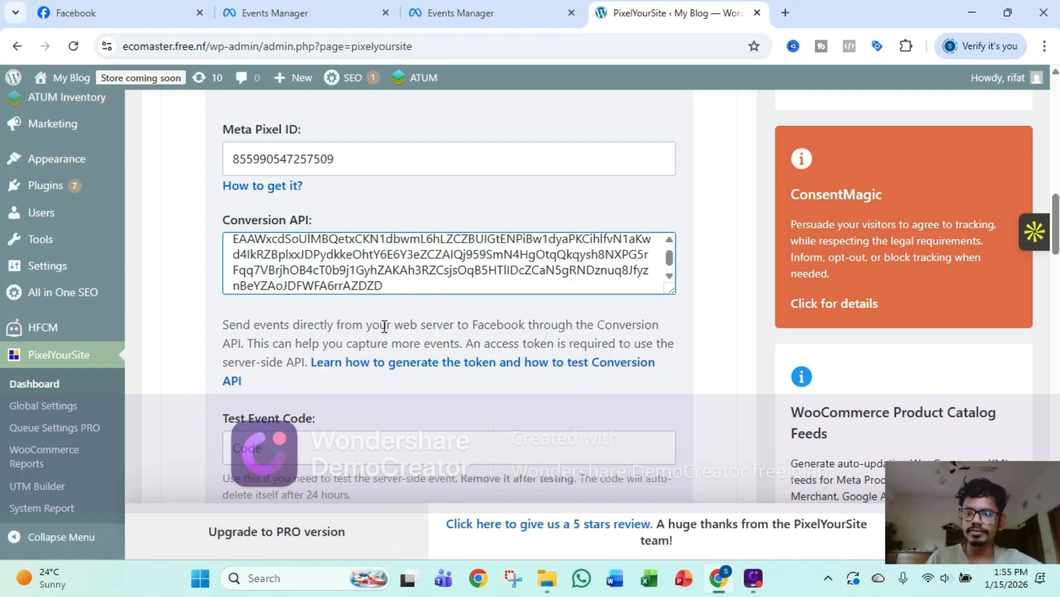
{"action": "scroll", "coordinate": [383, 326], "scroll_direction": "down", "scroll_amount": 4}
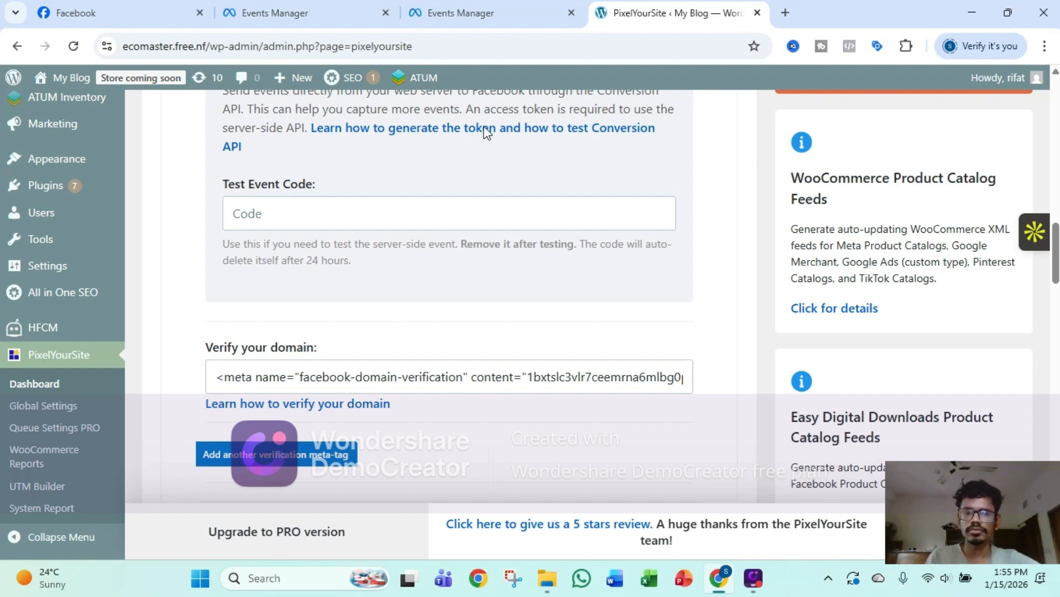
{"action": "scroll", "coordinate": [347, 430], "scroll_direction": "up", "scroll_amount": 5}
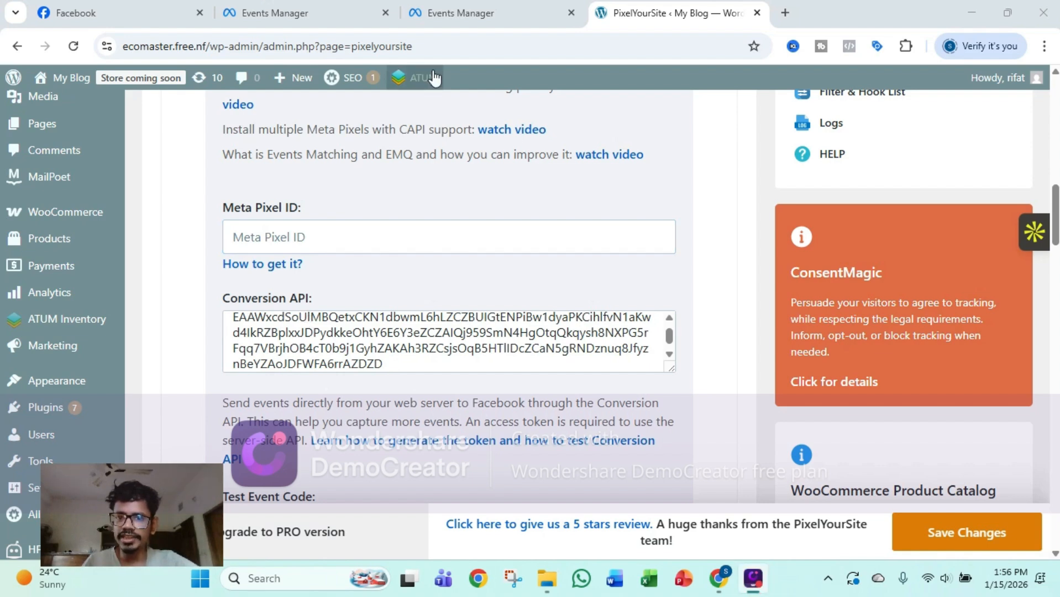
Return to Events Manager and finish the Conversions API implementation guide.
{"action": "left_click", "coordinate": [485, 13]}
{"action": "scroll", "coordinate": [674, 361], "scroll_direction": "down", "scroll_amount": 20}
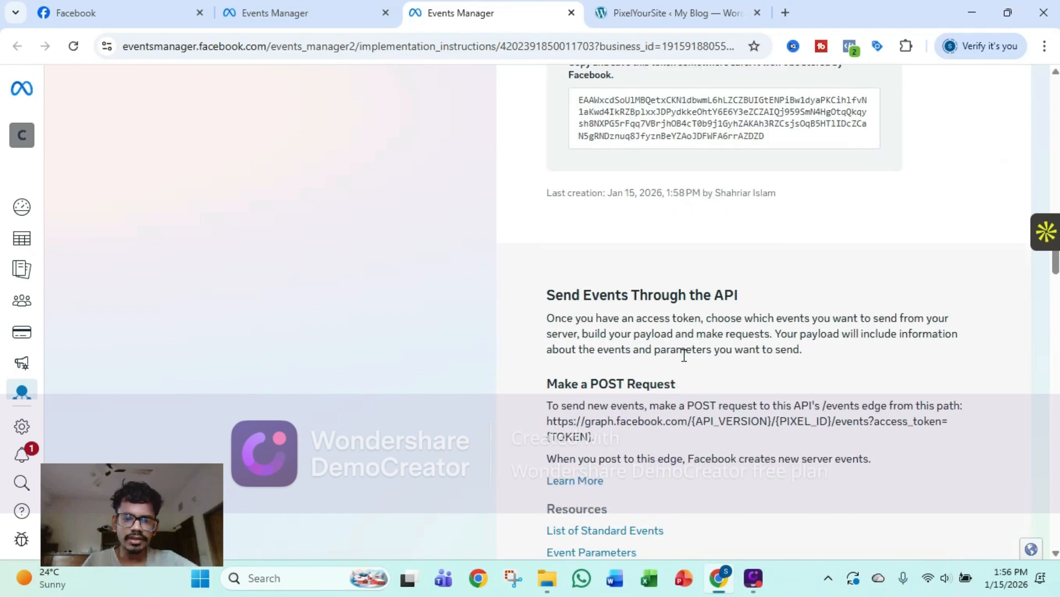
{"action": "scroll", "coordinate": [686, 355], "scroll_direction": "down", "scroll_amount": 18}
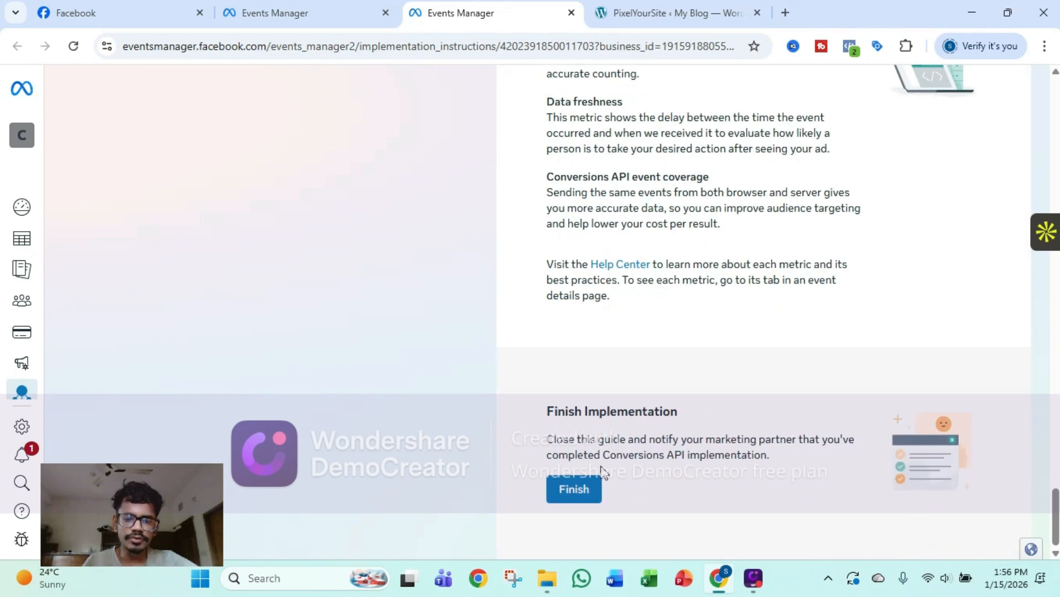
{"action": "left_click", "coordinate": [580, 496]}
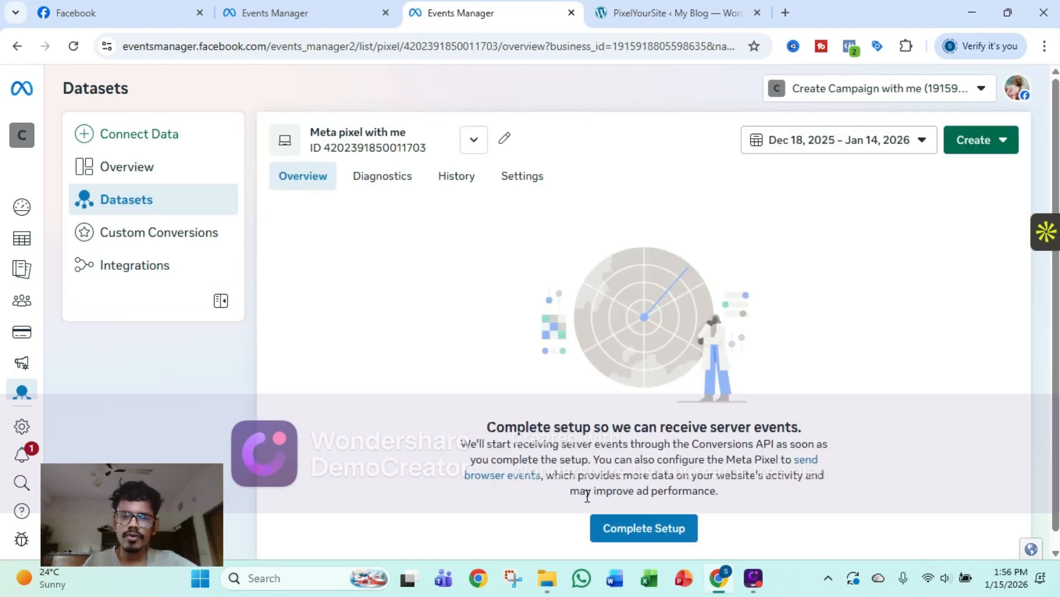
{"action": "scroll", "coordinate": [610, 463], "scroll_direction": "down", "scroll_amount": 1}
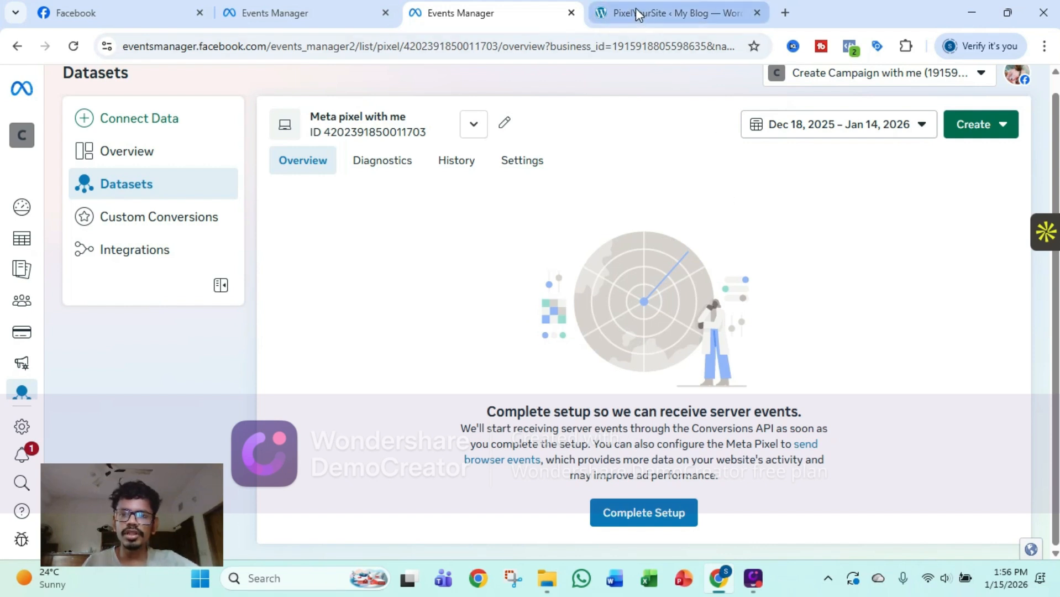
Open the business portfolio settings and go to Domains under Brand safety and suitability.
{"action": "left_click", "coordinate": [25, 426]}
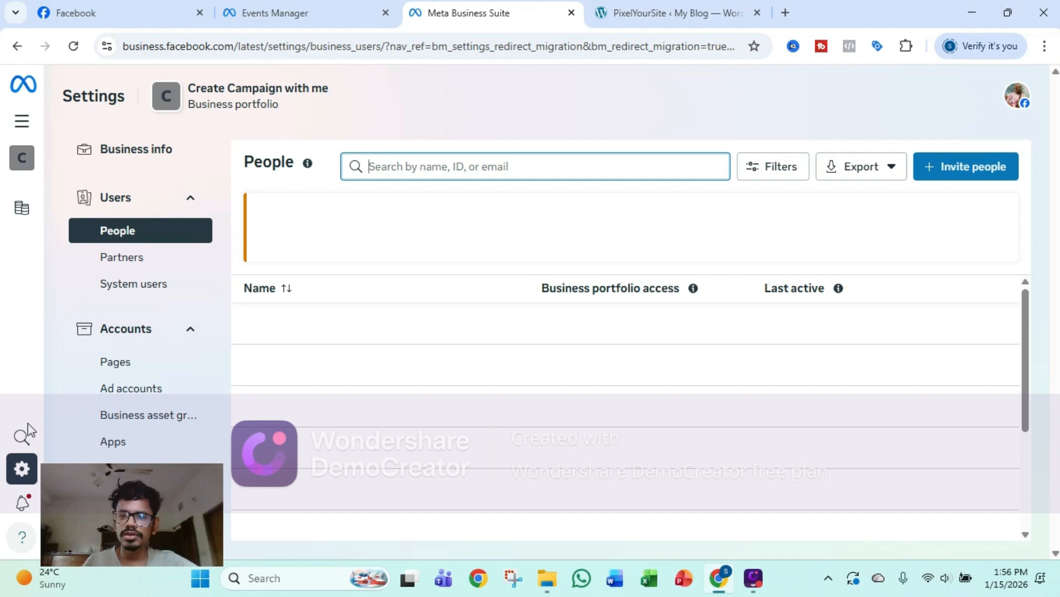
{"action": "scroll", "coordinate": [193, 359], "scroll_direction": "down", "scroll_amount": 5}
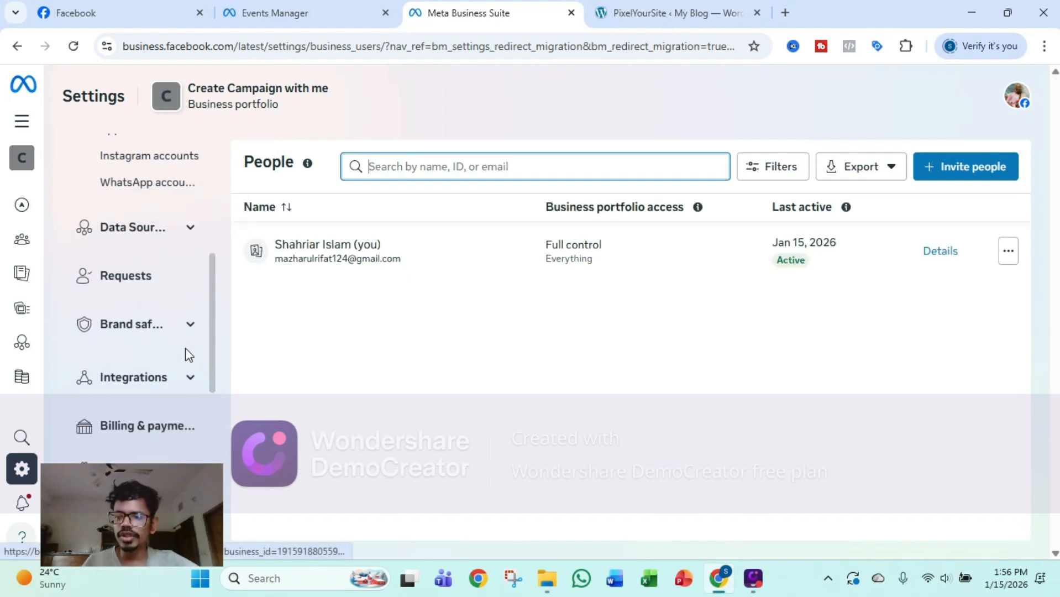
{"action": "left_click", "coordinate": [159, 336]}
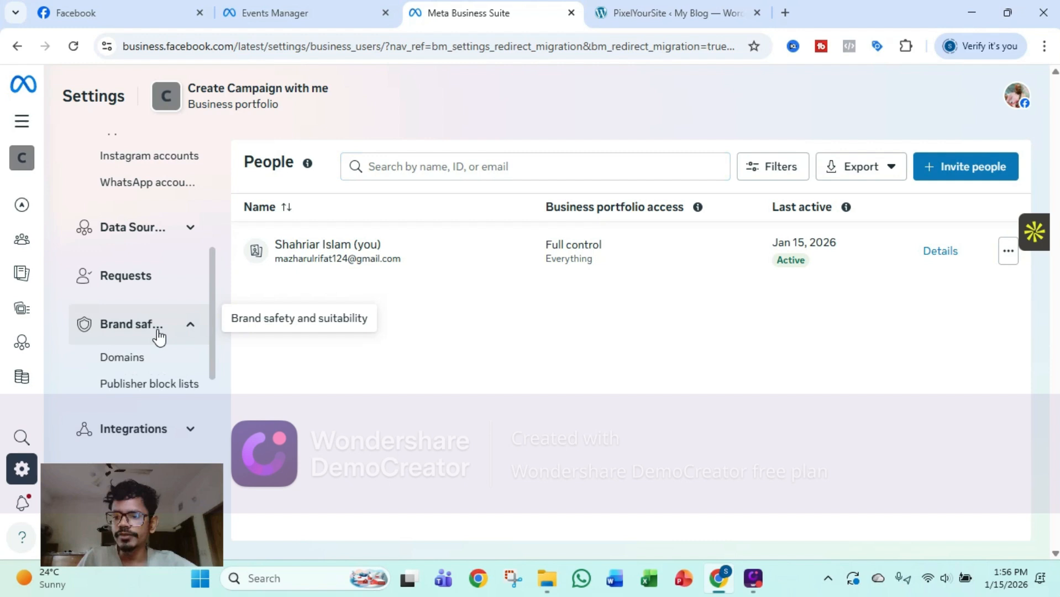
{"action": "left_click", "coordinate": [130, 359]}
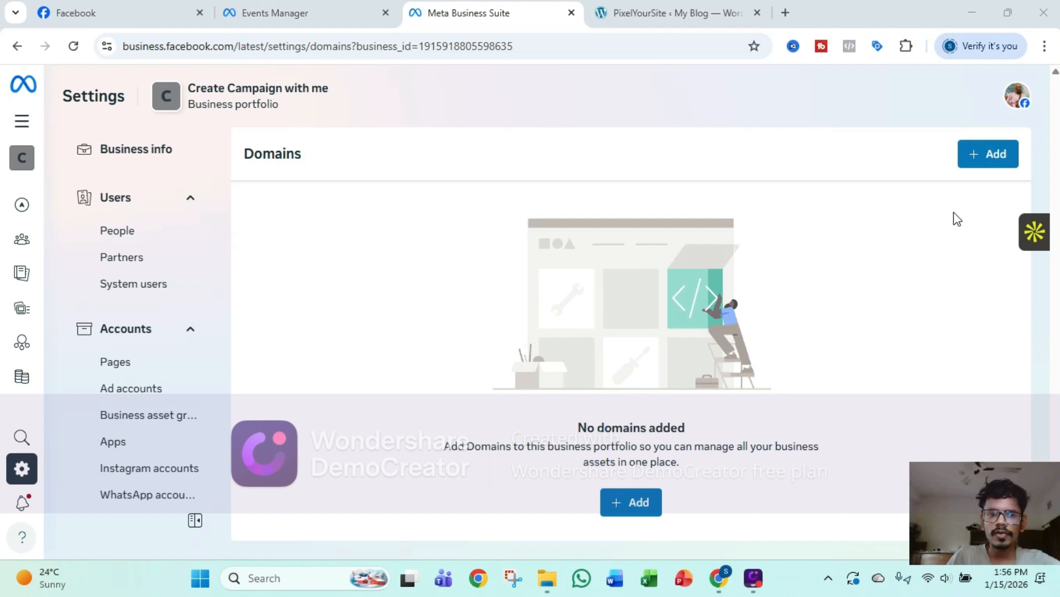
Start creating a new domain for the business portfolio.
{"action": "left_click", "coordinate": [979, 164]}
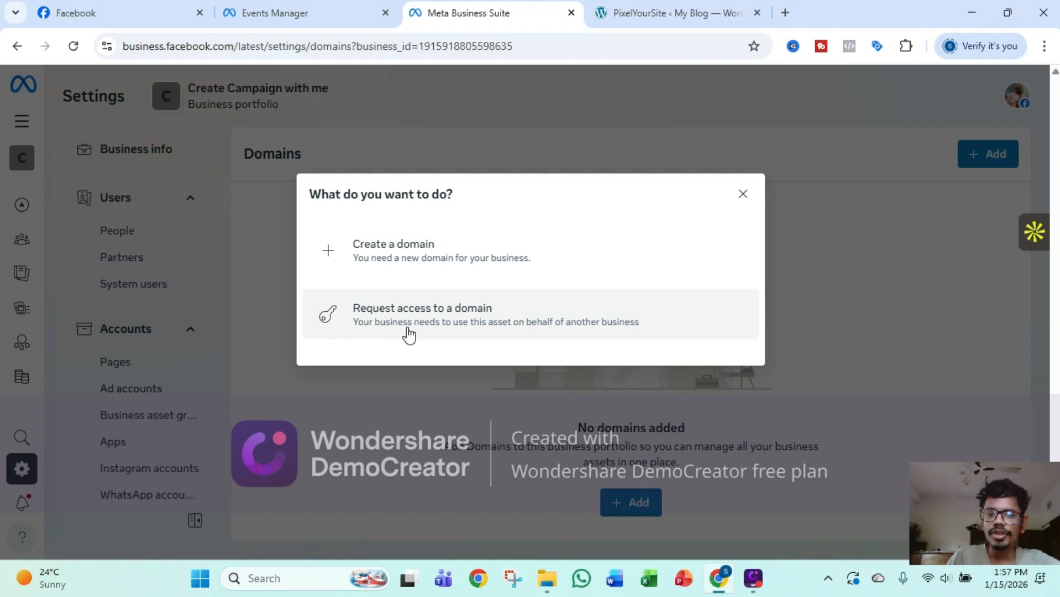
{"action": "left_click", "coordinate": [386, 258]}
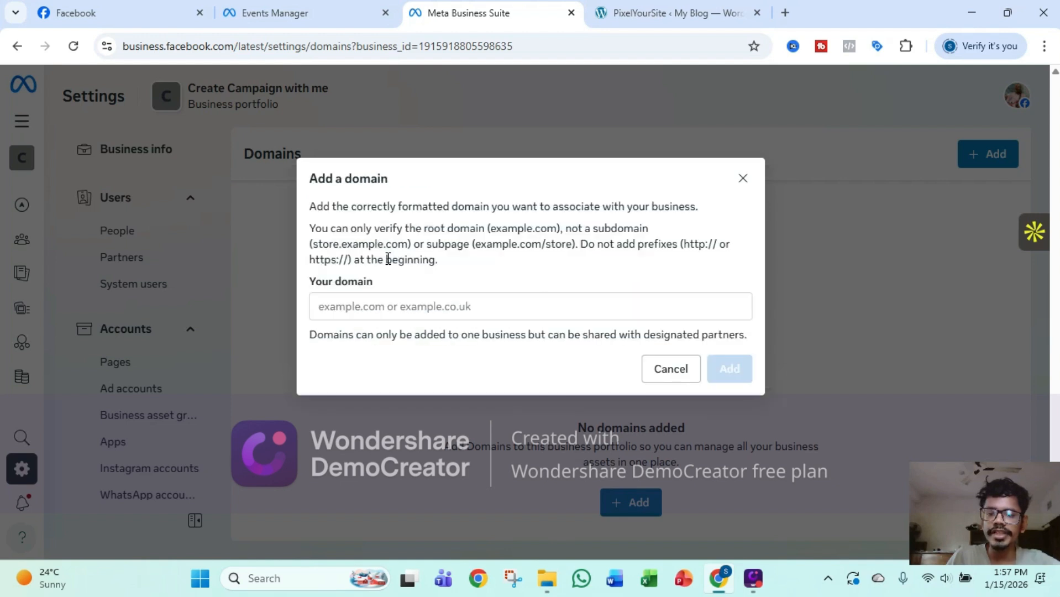
{"action": "left_click", "coordinate": [377, 309]}
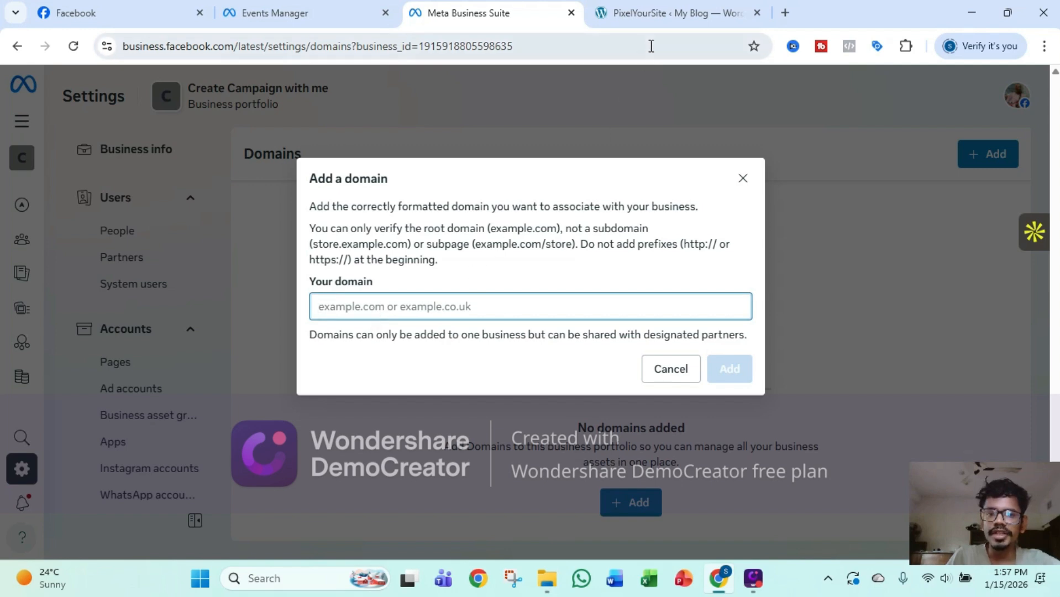
Switch to the WordPress admin and copy the site's base address from the PixelYourSite page URL.
{"action": "left_click", "coordinate": [671, 12]}
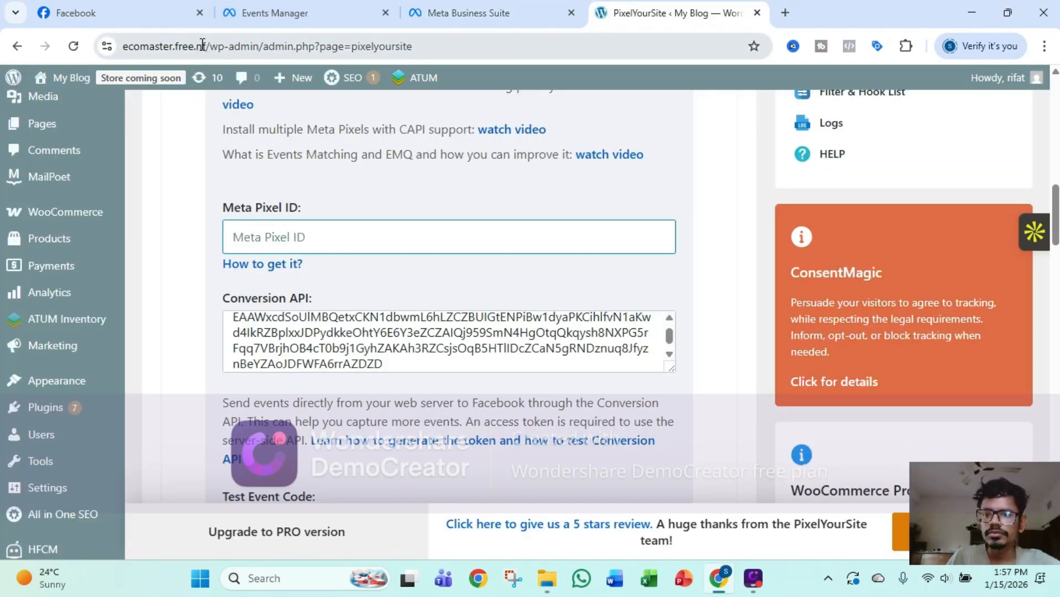
{"action": "left_click_drag", "start_coordinate": [207, 46], "coordinate": [126, 50]}
{"action": "key", "text": "ctrl+c"}
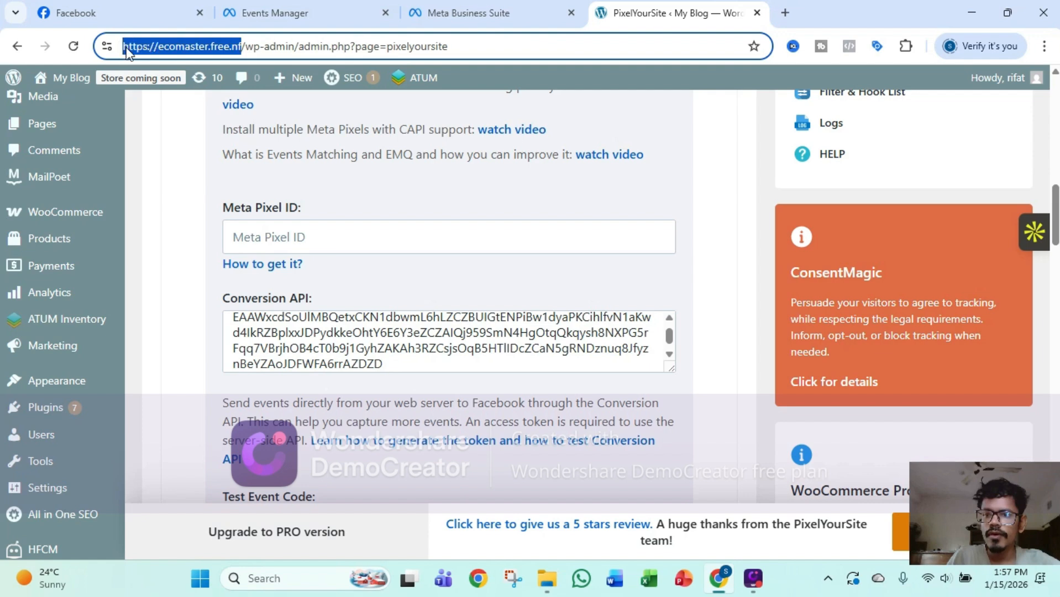
{"action": "right_click", "coordinate": [197, 48]}
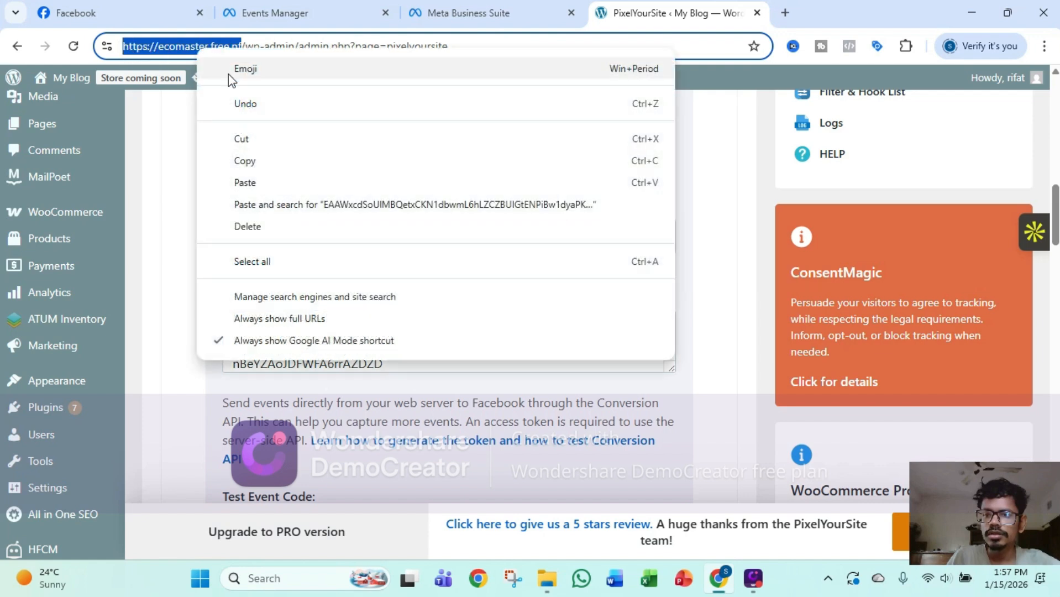
{"action": "left_click", "coordinate": [265, 170]}
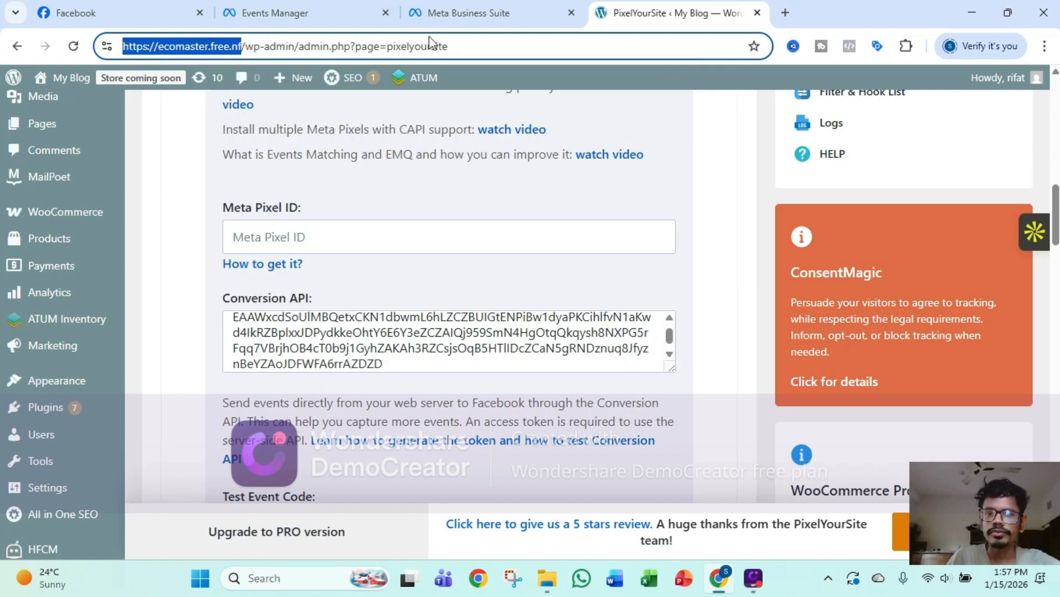
{"action": "left_click", "coordinate": [440, 17]}
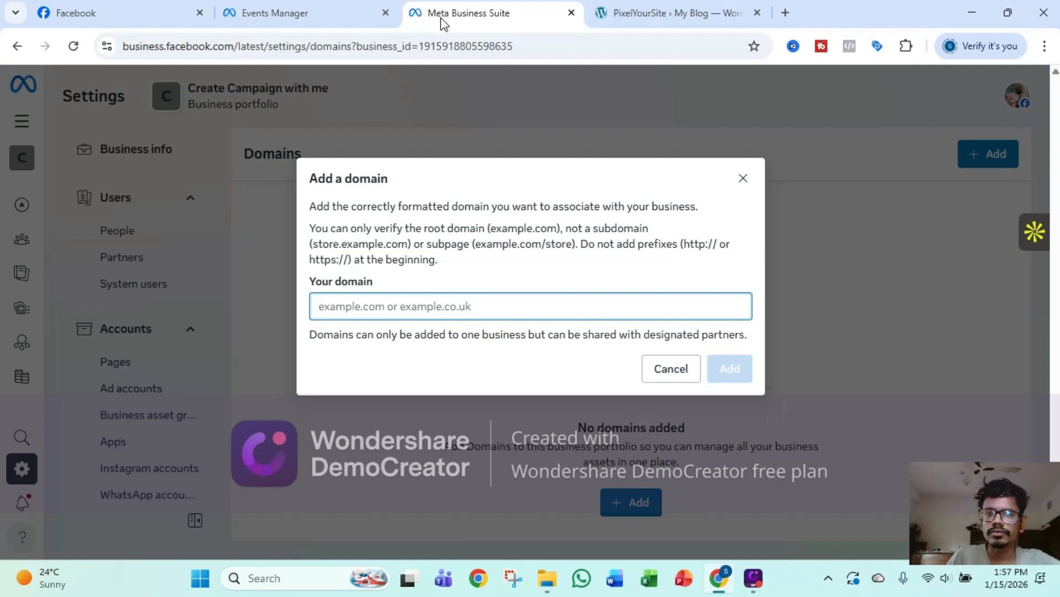
{"action": "right_click", "coordinate": [338, 310]}
{"action": "left_click", "coordinate": [375, 380]}
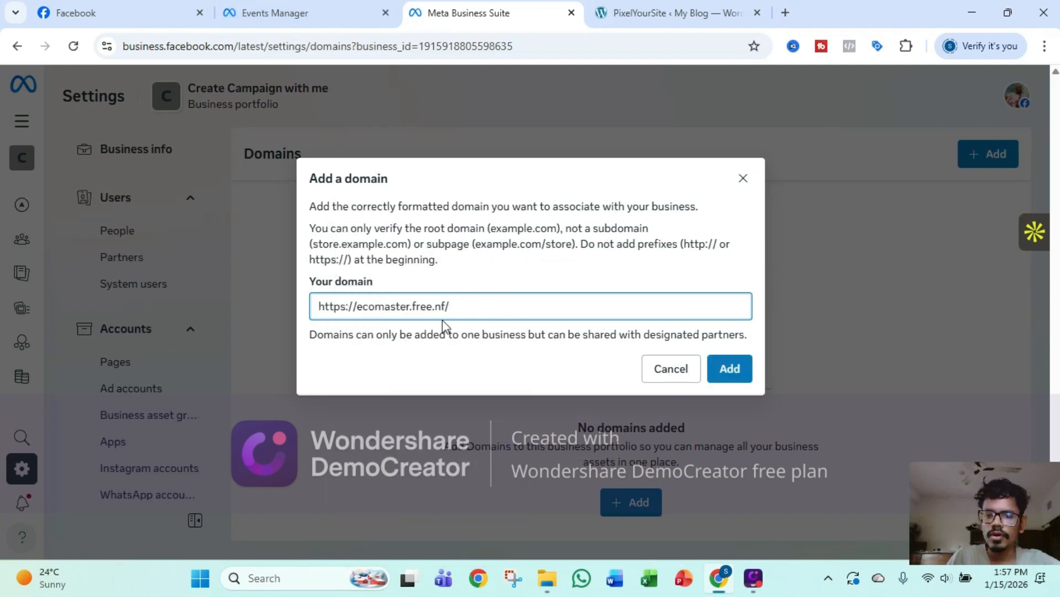
{"action": "key", "text": "BackSpace"}
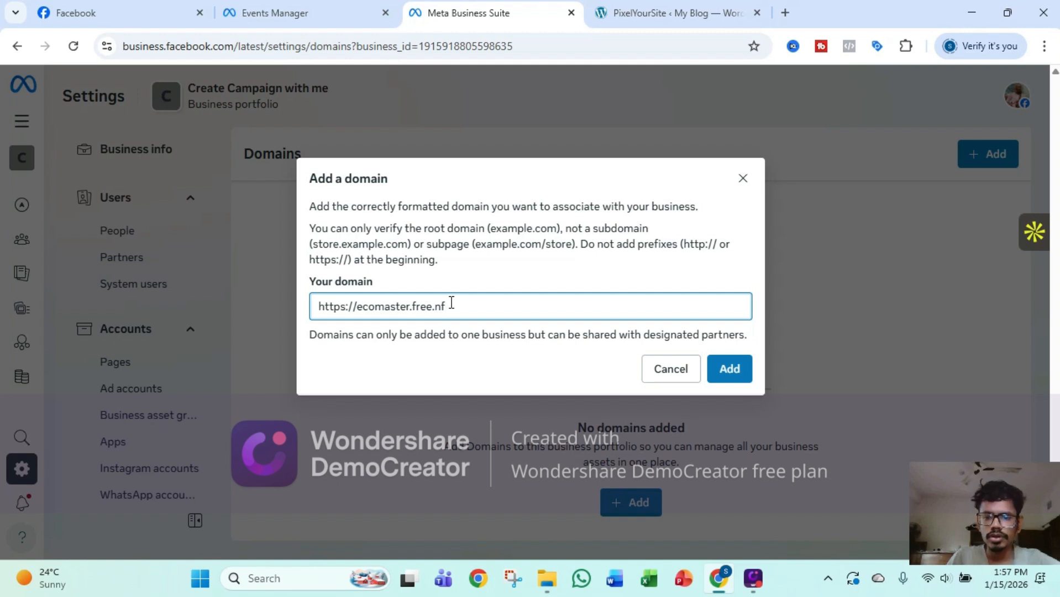
{"action": "left_click", "coordinate": [359, 307]}
{"action": "key", "text": "BackSpace"}
{"action": "key", "text": "BackSpace"}
{"action": "key", "text": "BackSpace"}
{"action": "key", "text": "BackSpace"}
{"action": "key", "text": "BackSpace"}
{"action": "key", "text": "BackSpace"}
{"action": "key", "text": "BackSpace"}
{"action": "key", "text": "BackSpace"}
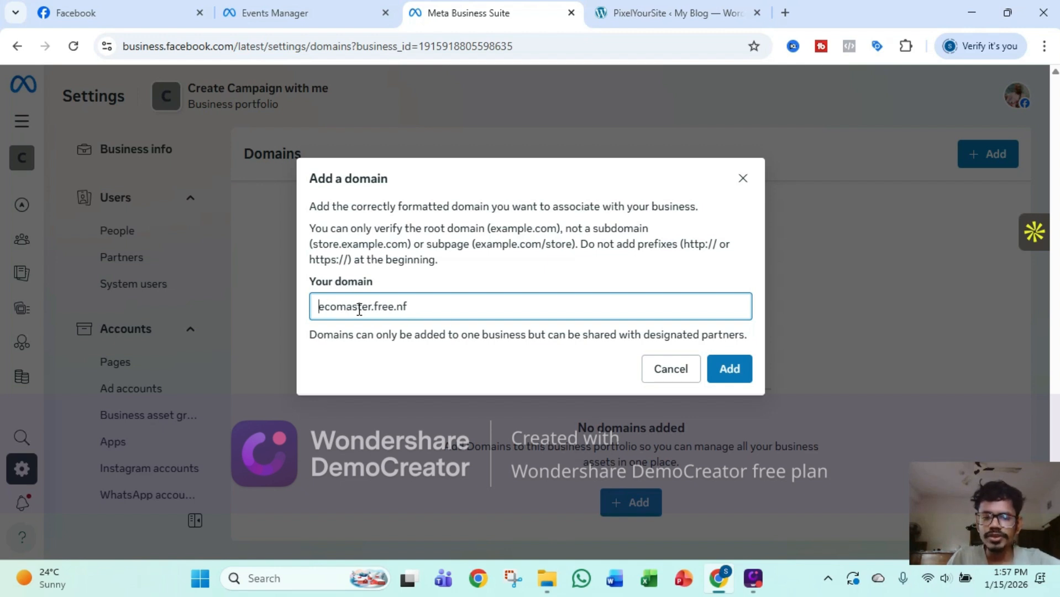
{"action": "left_click", "coordinate": [725, 378]}
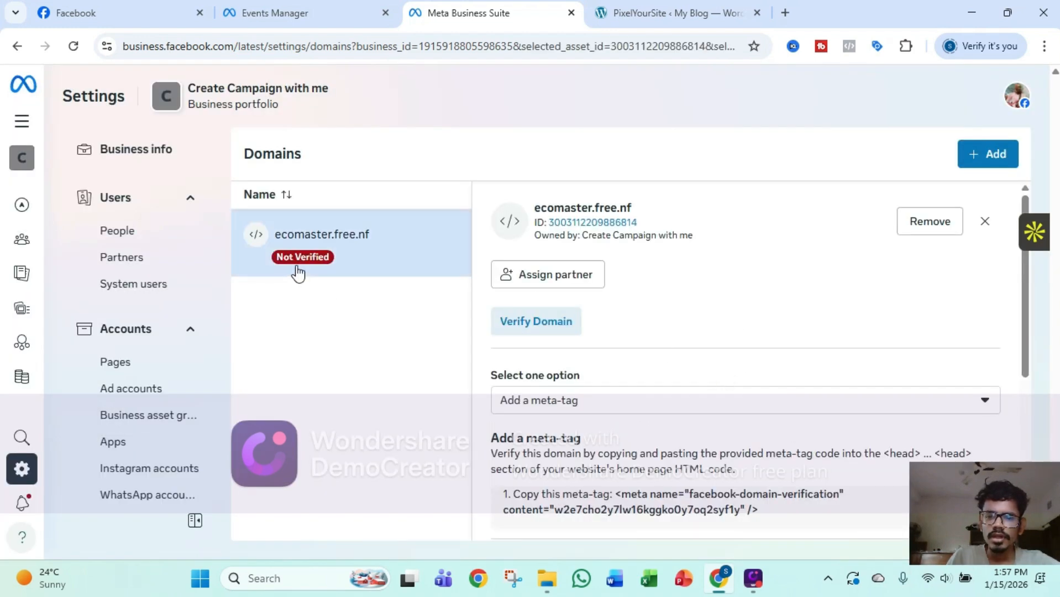
Copy the complete facebook-domain-verification meta-tag provided for ecomaster.free.nf.
{"action": "scroll", "coordinate": [531, 354], "scroll_direction": "down", "scroll_amount": 2}
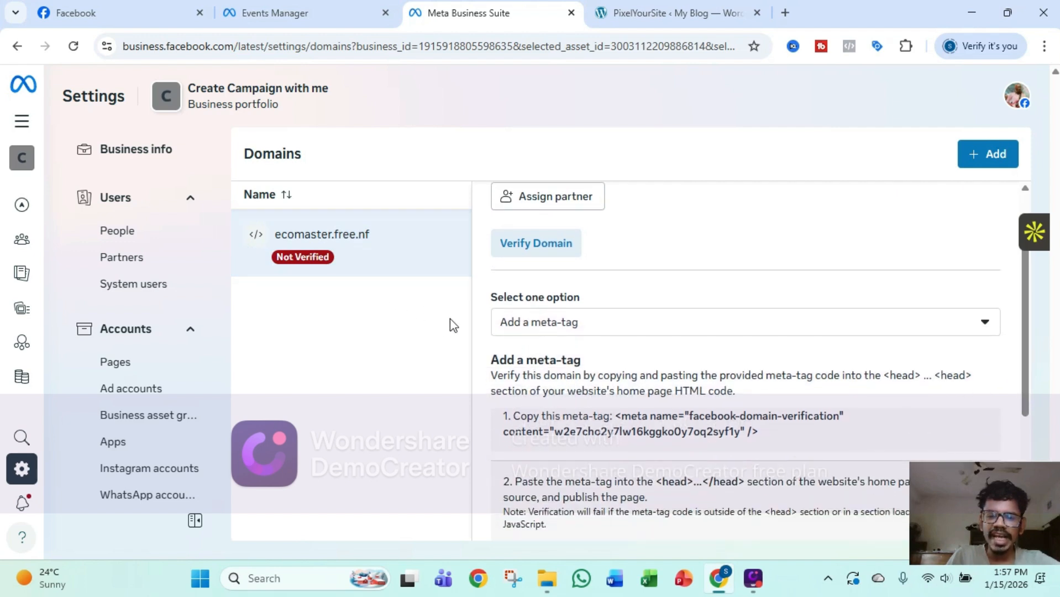
{"action": "scroll", "coordinate": [506, 341], "scroll_direction": "down", "scroll_amount": 2}
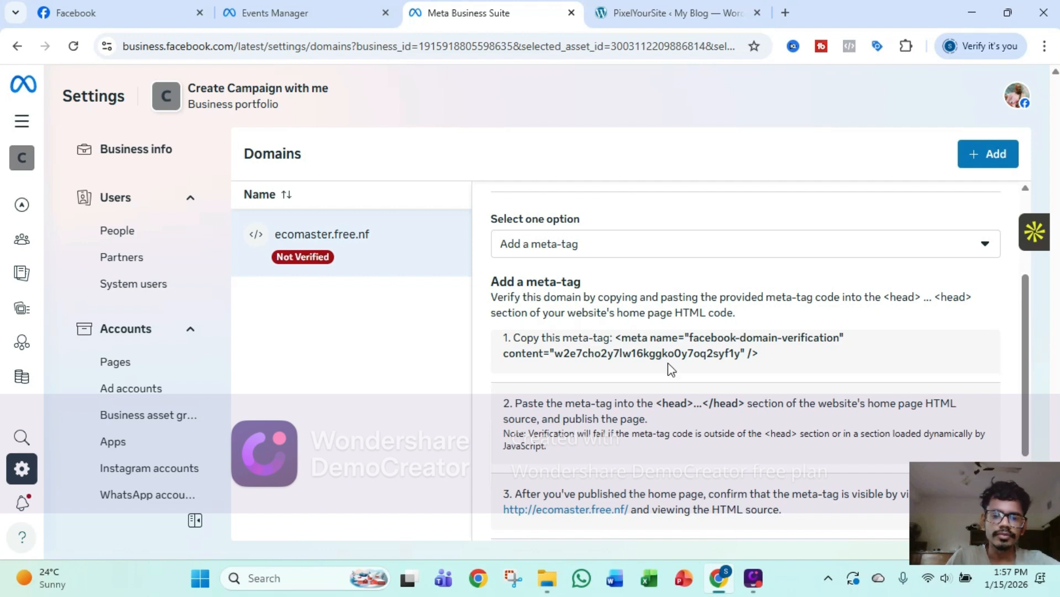
{"action": "left_click_drag", "start_coordinate": [759, 354], "coordinate": [620, 334]}
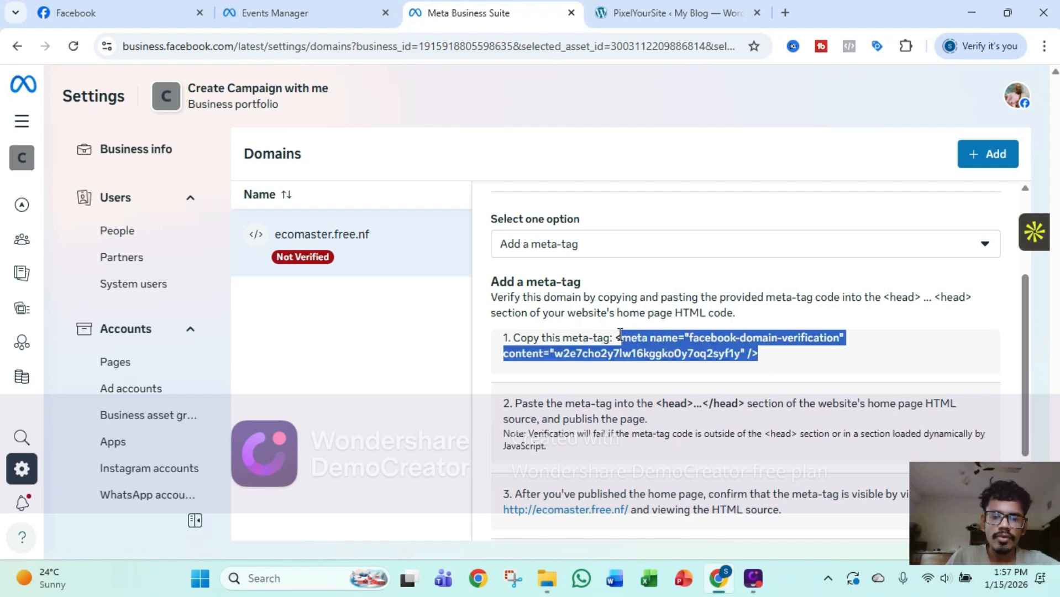
{"action": "right_click", "coordinate": [651, 340]}
{"action": "left_click", "coordinate": [687, 362]}
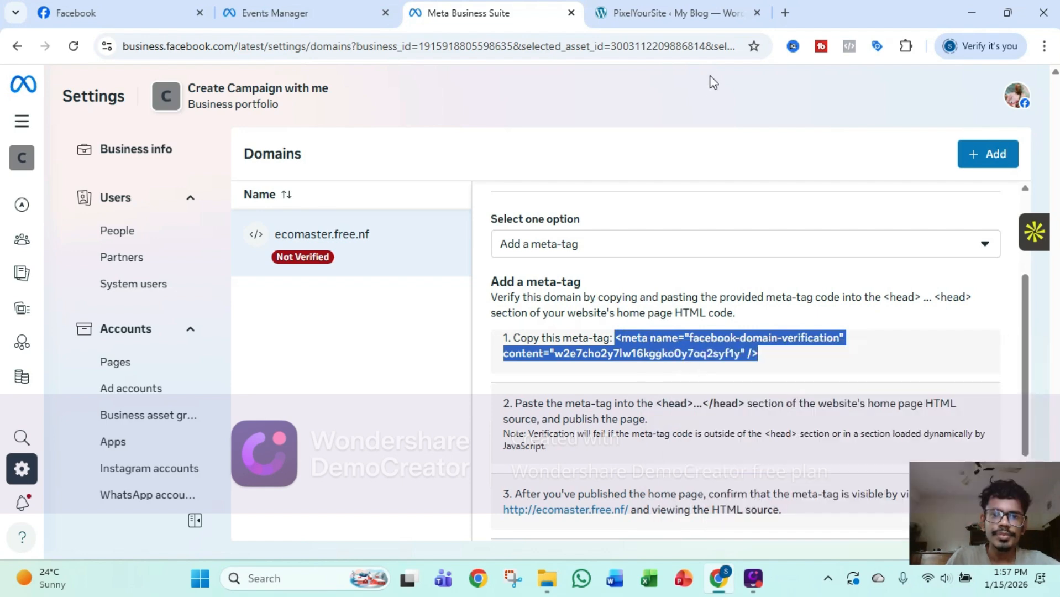
Replace the Verify your domain entry in PixelYourSite with the copied facebook-domain-verification meta-tag.
{"action": "left_click", "coordinate": [683, 17]}
{"action": "scroll", "coordinate": [550, 261], "scroll_direction": "down", "scroll_amount": 2}
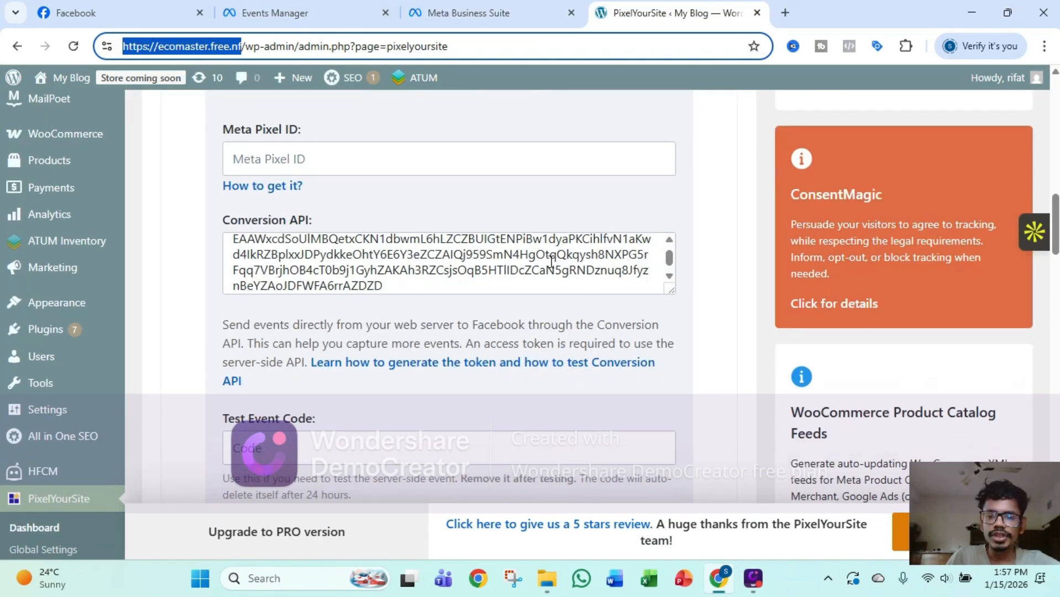
{"action": "scroll", "coordinate": [551, 262], "scroll_direction": "down", "scroll_amount": 1}
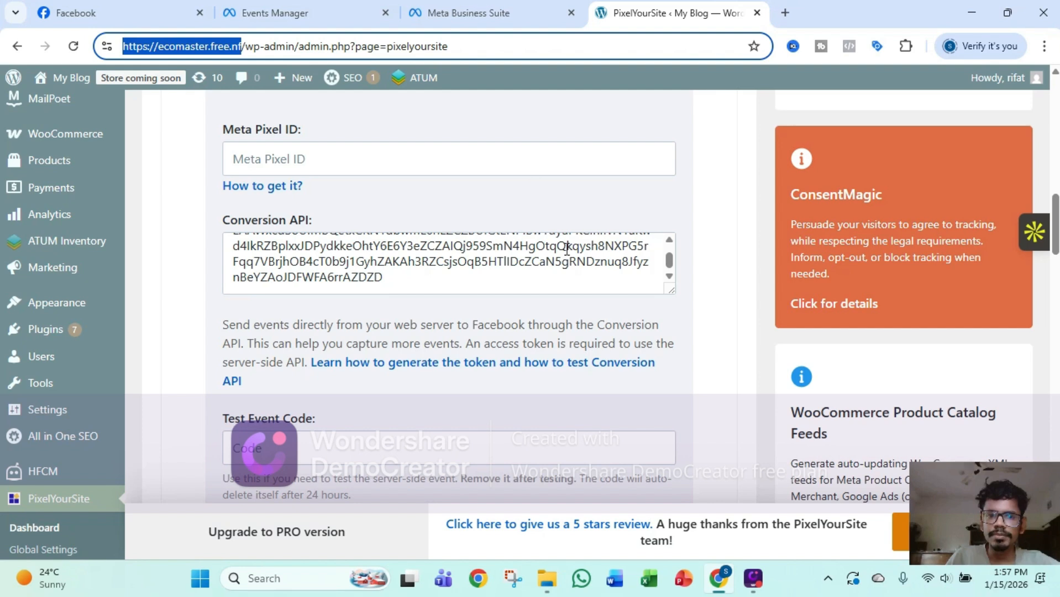
{"action": "scroll", "coordinate": [567, 249], "scroll_direction": "down", "scroll_amount": 3}
{"action": "scroll", "coordinate": [321, 296], "scroll_direction": "down", "scroll_amount": 2}
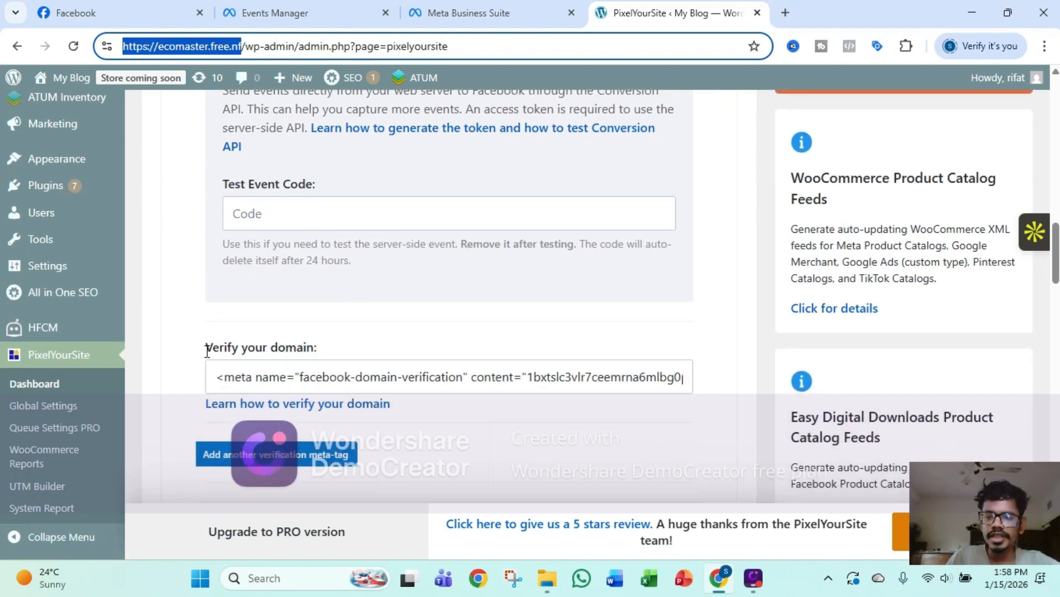
{"action": "triple_click", "coordinate": [326, 381]}
{"action": "right_click", "coordinate": [327, 381]}
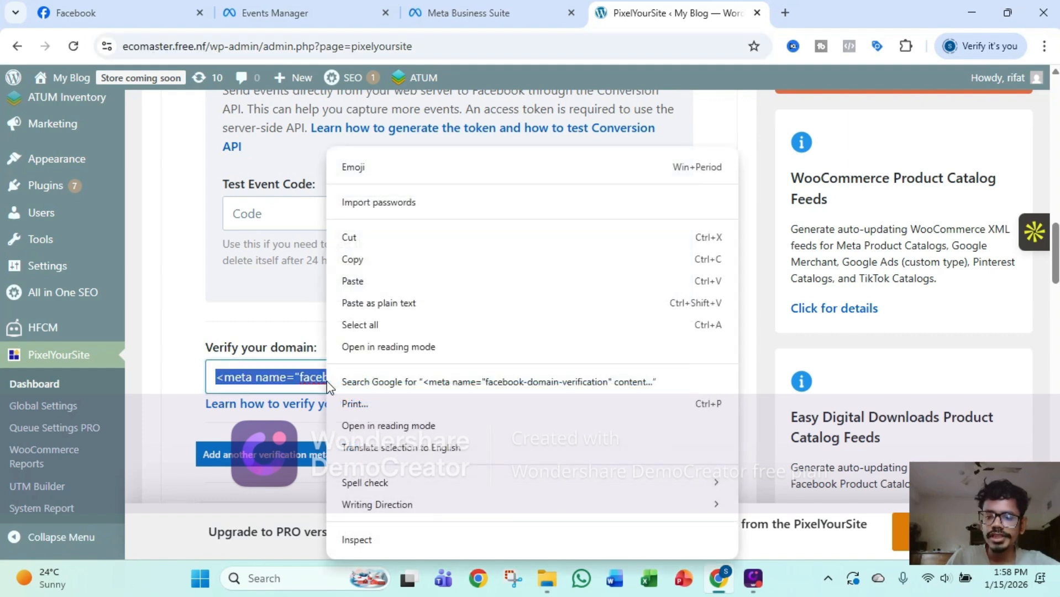
{"action": "left_click", "coordinate": [361, 281]}
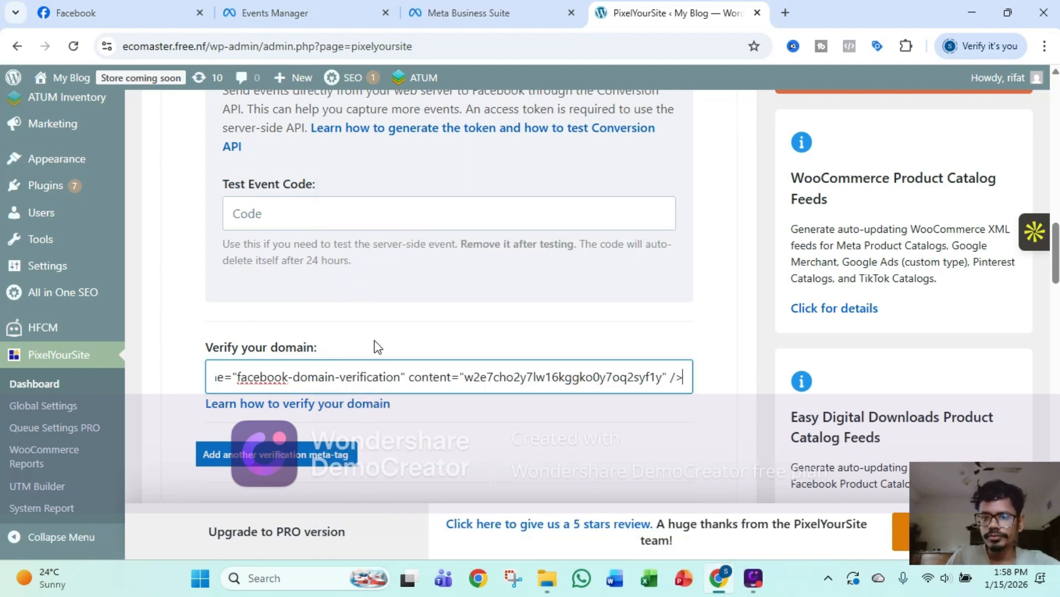
Return to Meta Business Suite, open Events Manager and select the Meta pixel with me dataset.
{"action": "scroll", "coordinate": [374, 341], "scroll_direction": "up", "scroll_amount": 8}
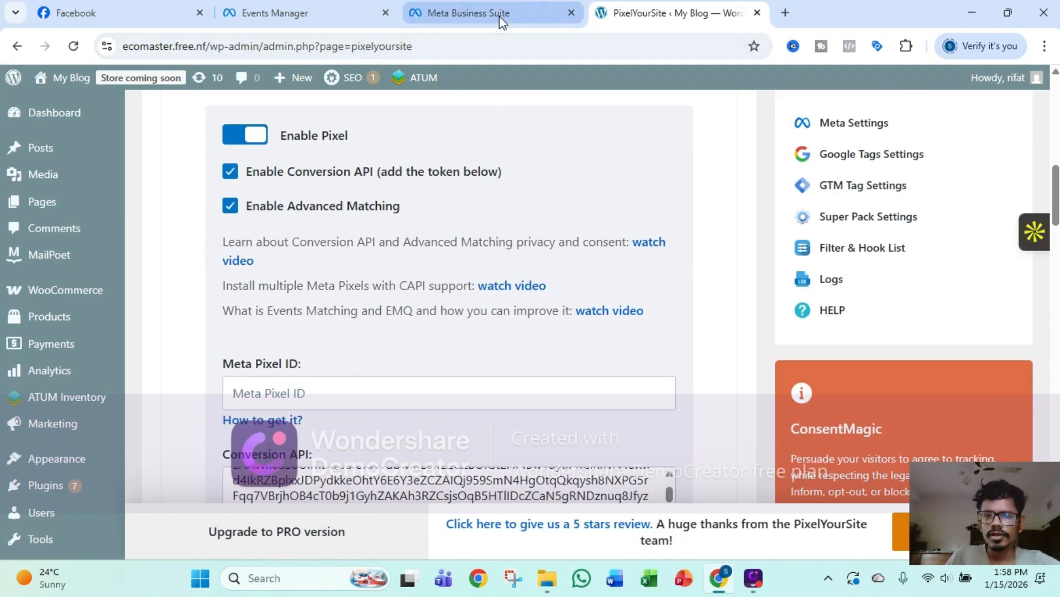
{"action": "left_click", "coordinate": [499, 15]}
{"action": "scroll", "coordinate": [633, 350], "scroll_direction": "down", "scroll_amount": 3}
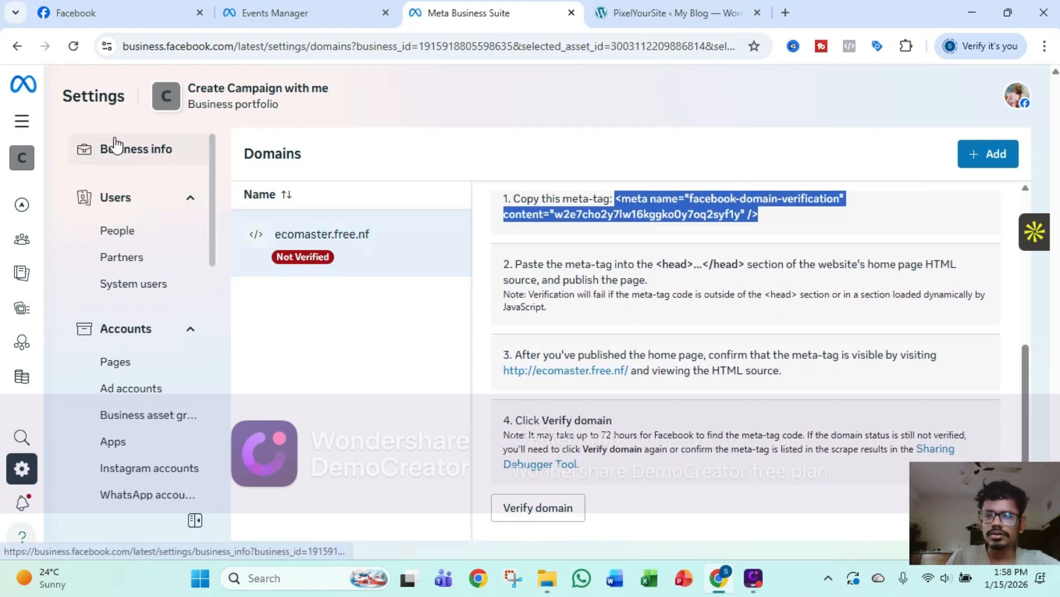
{"action": "left_click", "coordinate": [275, 16]}
{"action": "left_click", "coordinate": [451, 4]}
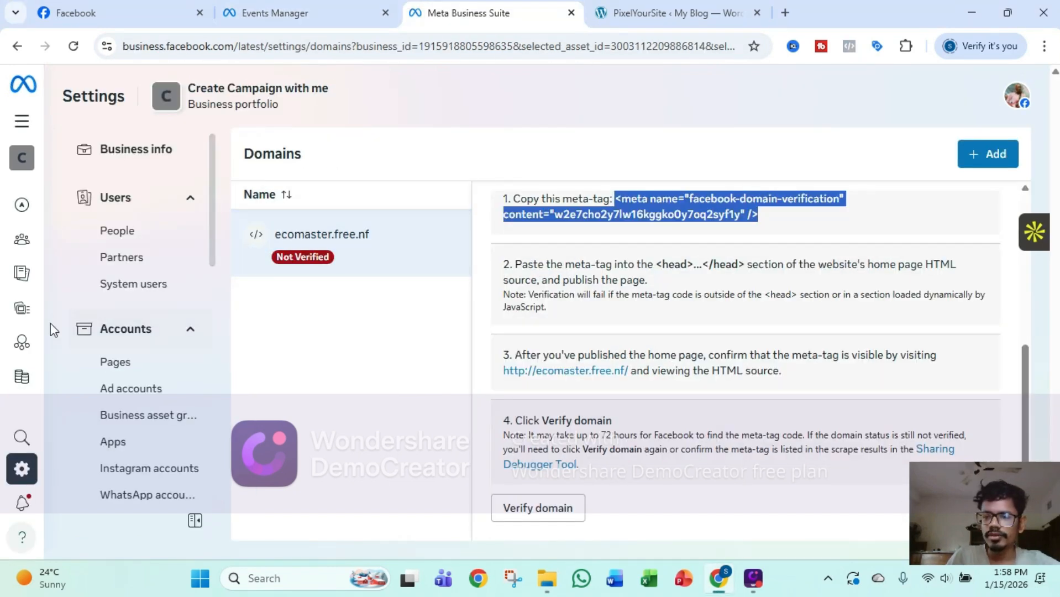
{"action": "mouse_move", "coordinate": [27, 279]}
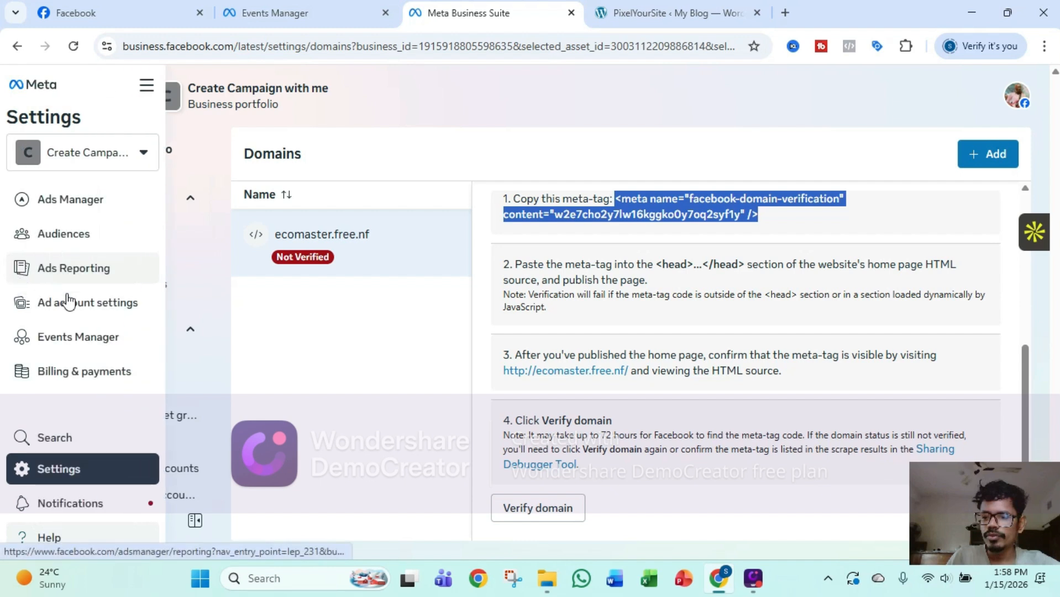
{"action": "left_click", "coordinate": [113, 336]}
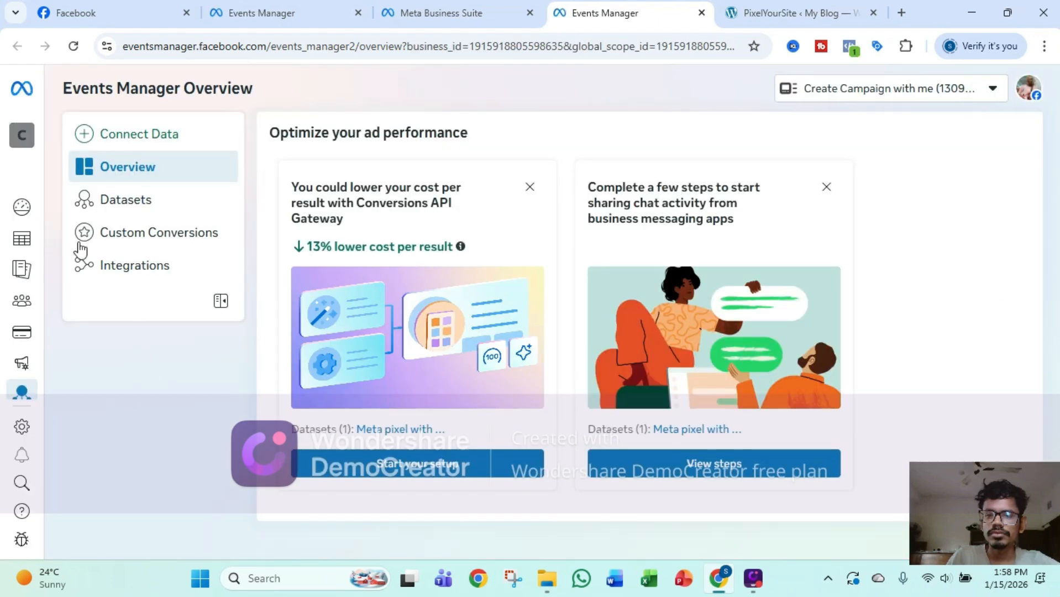
{"action": "left_click", "coordinate": [111, 210]}
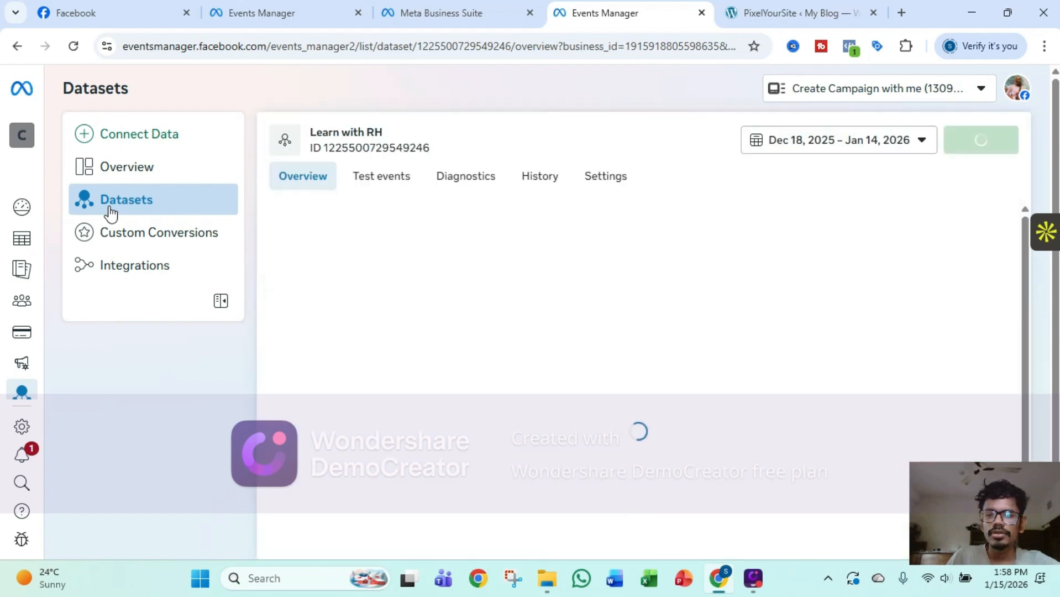
{"action": "left_click", "coordinate": [473, 142]}
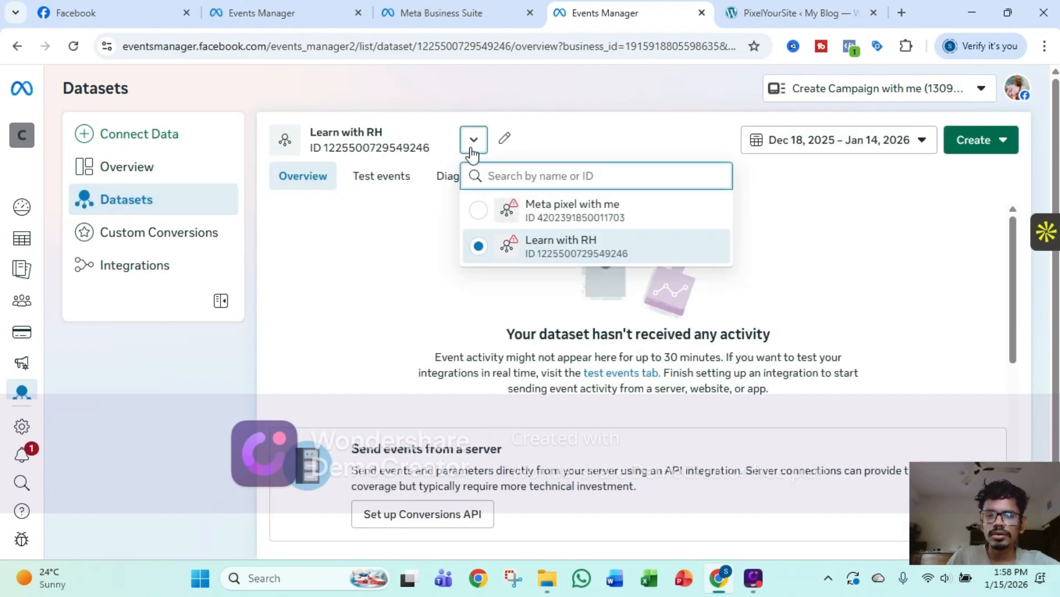
{"action": "left_click", "coordinate": [516, 213]}
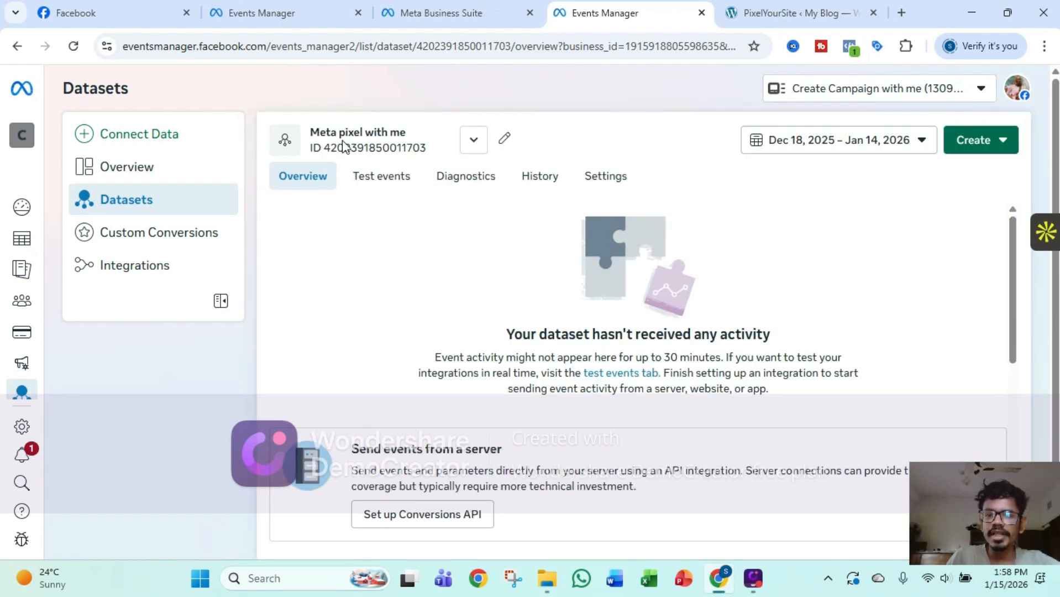
Copy the dataset ID shown under Meta pixel with me.
{"action": "left_click_drag", "start_coordinate": [427, 148], "coordinate": [335, 150]}
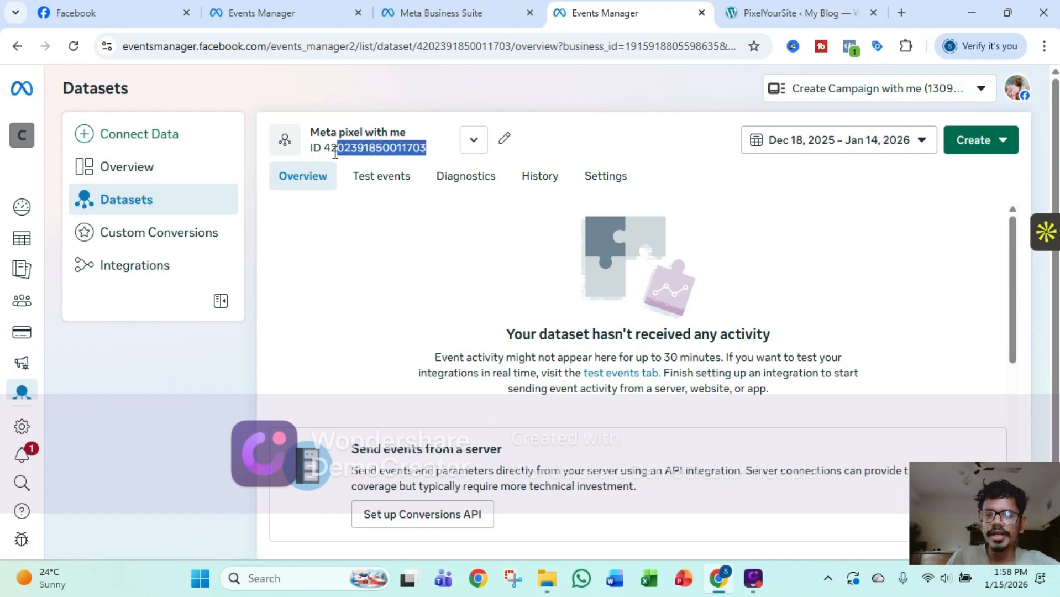
{"action": "right_click", "coordinate": [393, 152]}
{"action": "left_click", "coordinate": [425, 166]}
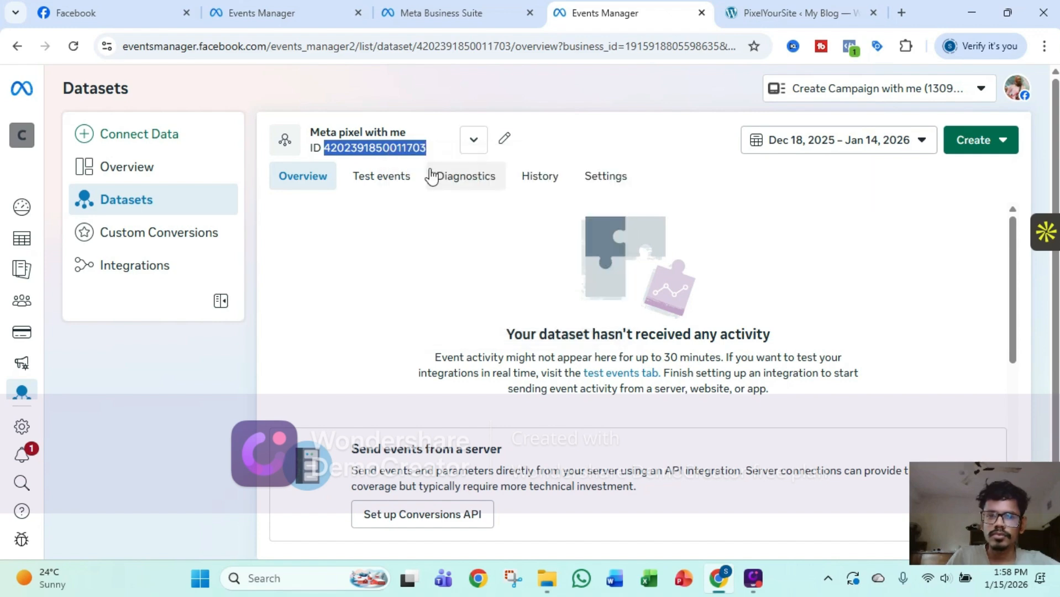
Return to PixelYourSite in WordPress and paste the copied dataset ID as the Meta Pixel ID.
{"action": "left_click", "coordinate": [776, 14]}
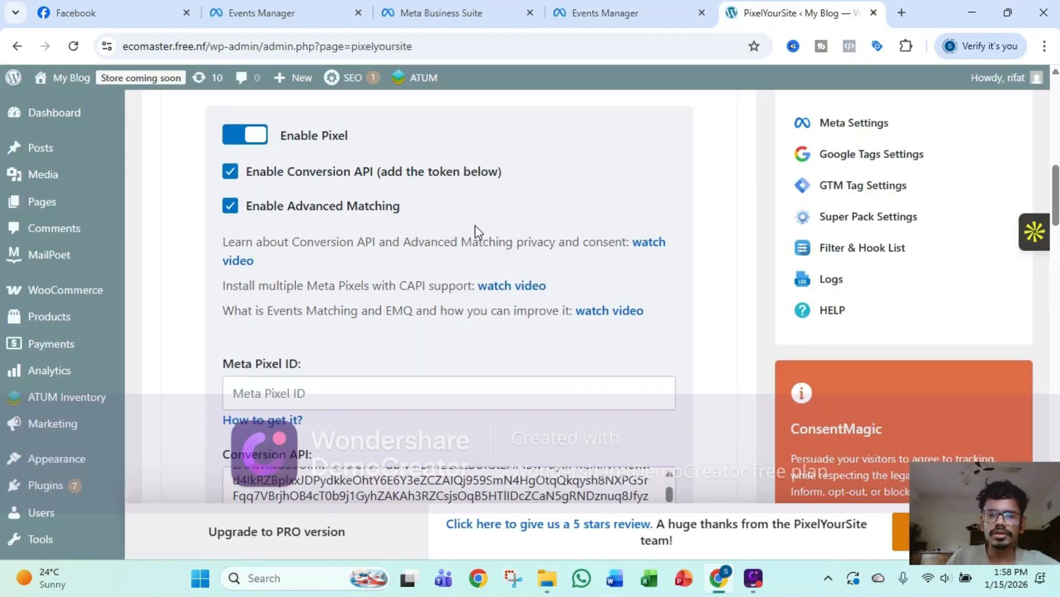
{"action": "scroll", "coordinate": [473, 249], "scroll_direction": "up", "scroll_amount": 3}
{"action": "scroll", "coordinate": [467, 241], "scroll_direction": "down", "scroll_amount": 8}
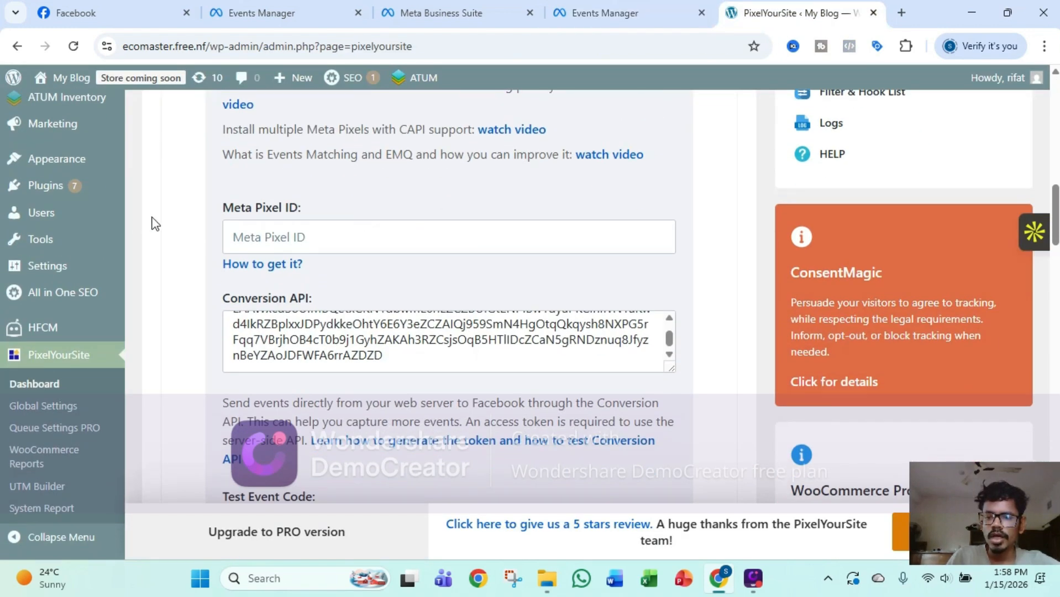
{"action": "right_click", "coordinate": [271, 237]}
{"action": "left_click", "coordinate": [319, 383]}
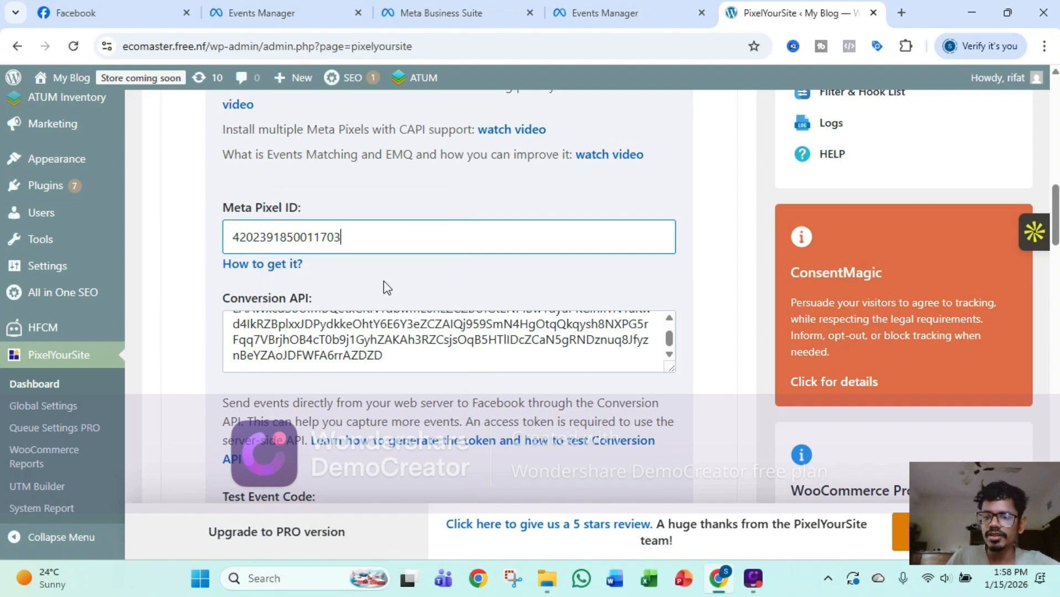
Check the completed Meta Pixel, Conversion API and domain verification entries and save the PixelYourSite changes.
{"action": "scroll", "coordinate": [385, 283], "scroll_direction": "down", "scroll_amount": 7}
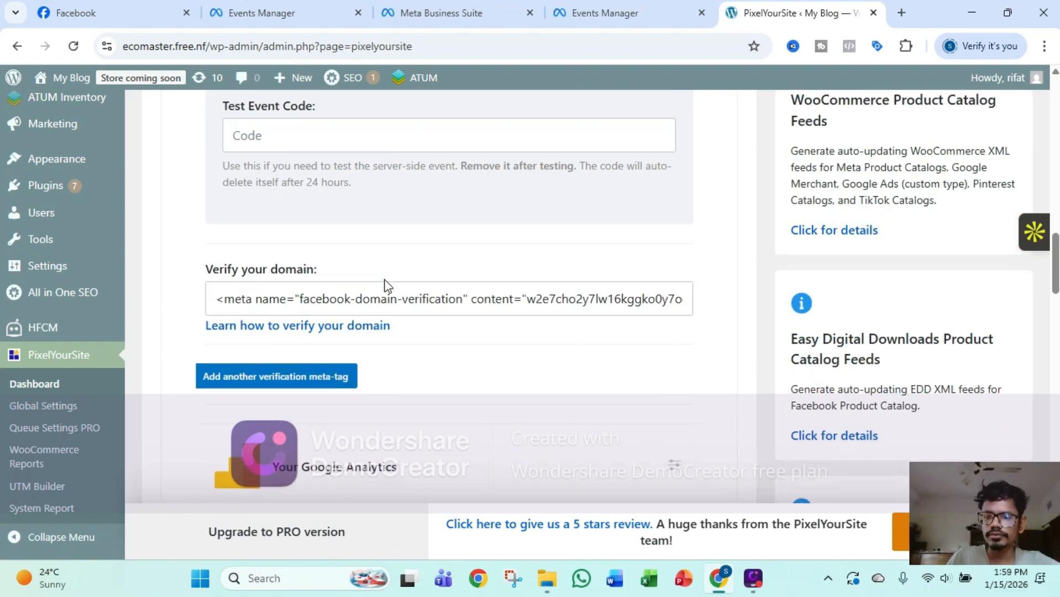
{"action": "scroll", "coordinate": [385, 283], "scroll_direction": "down", "scroll_amount": 10}
{"action": "scroll", "coordinate": [385, 283], "scroll_direction": "down", "scroll_amount": 15}
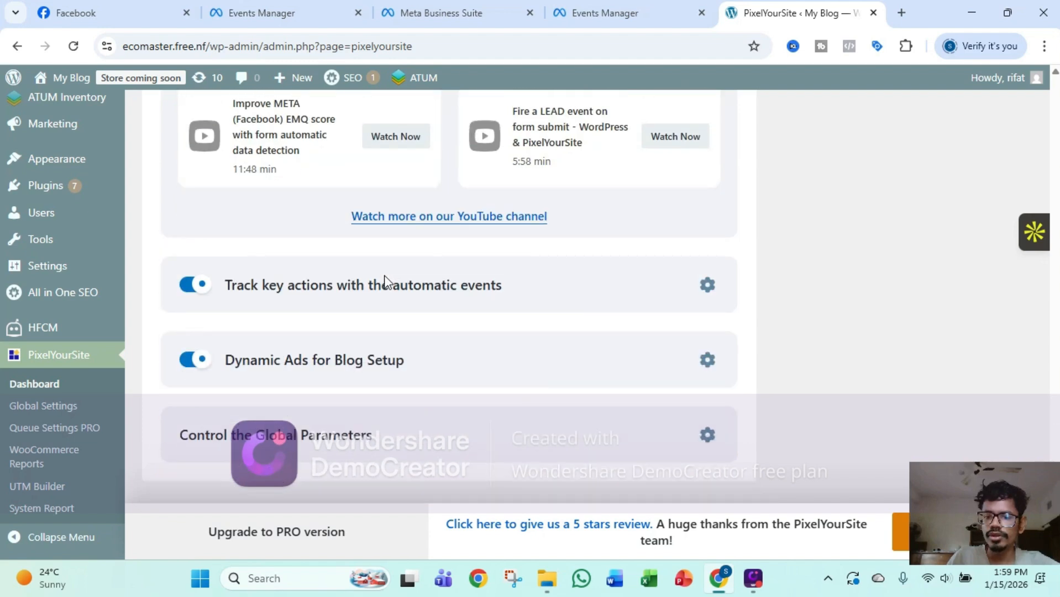
{"action": "scroll", "coordinate": [386, 283], "scroll_direction": "up", "scroll_amount": 8}
{"action": "left_click_drag", "start_coordinate": [981, 498], "coordinate": [948, 329]}
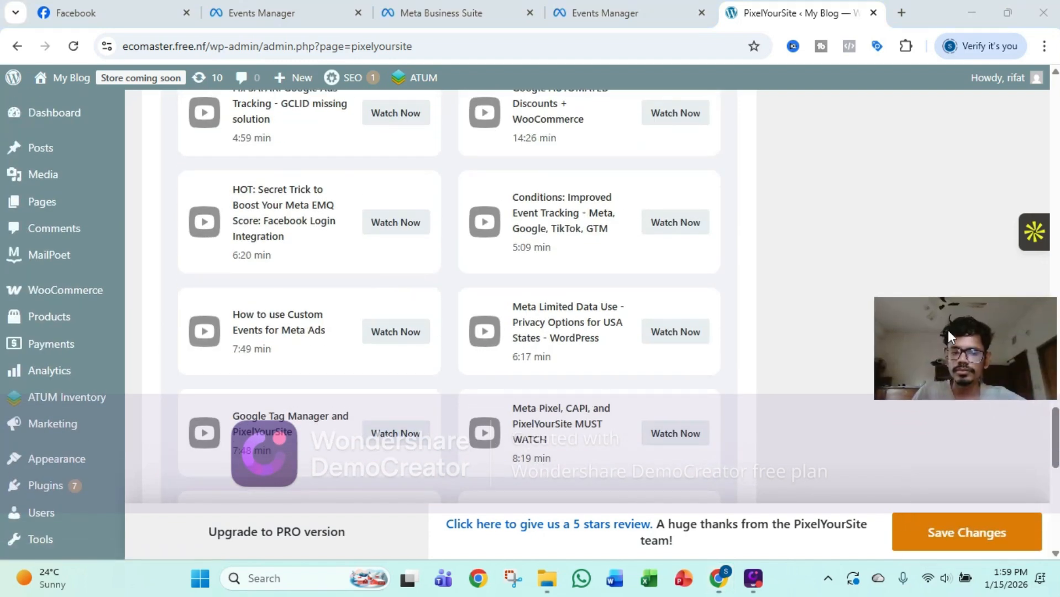
{"action": "scroll", "coordinate": [553, 397], "scroll_direction": "up", "scroll_amount": 15}
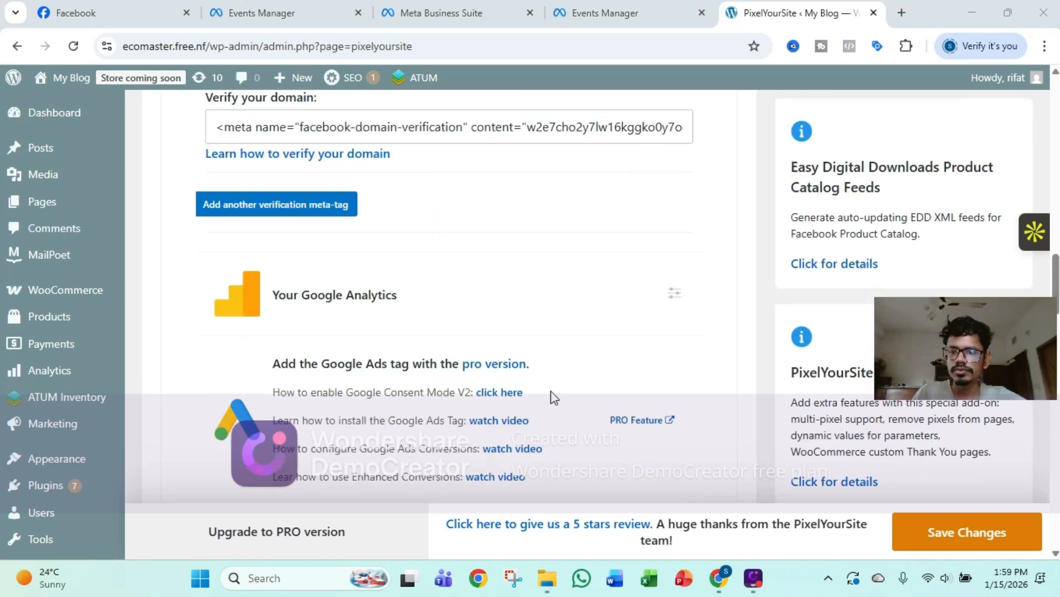
{"action": "scroll", "coordinate": [553, 397], "scroll_direction": "up", "scroll_amount": 10}
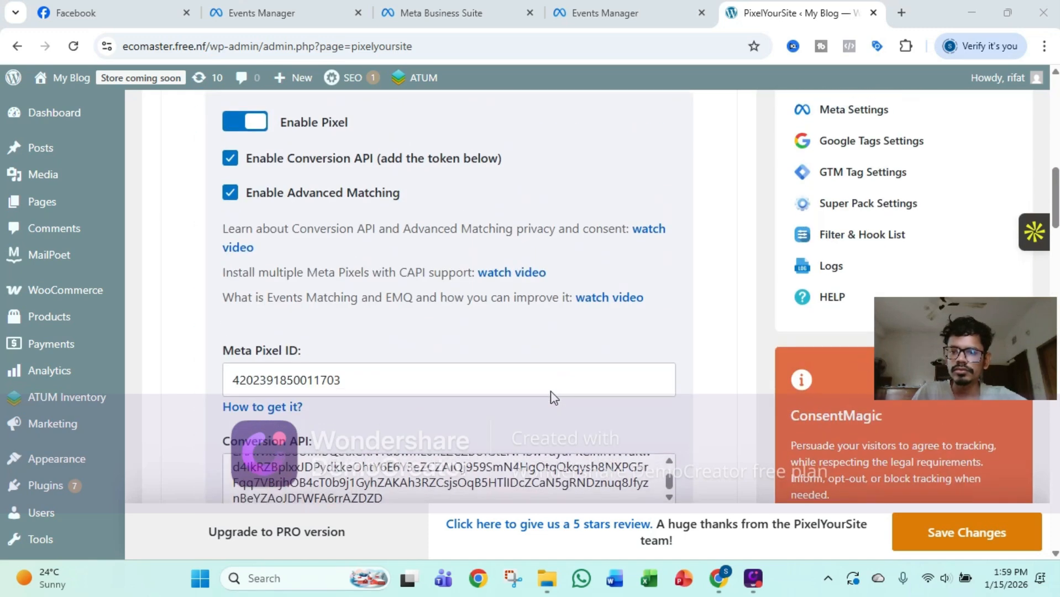
{"action": "left_click", "coordinate": [940, 537]}
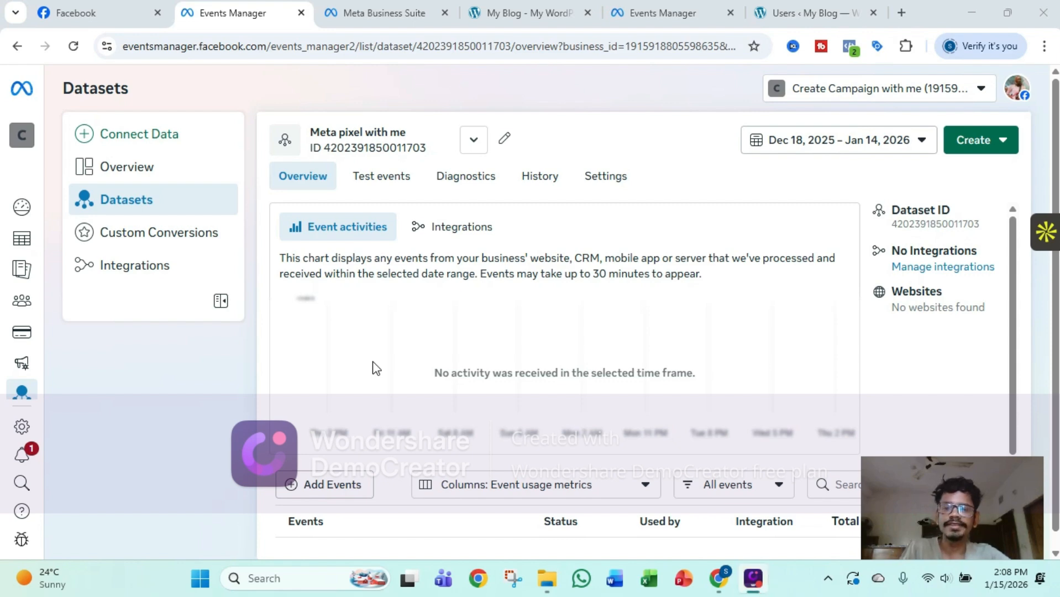
{"action": "scroll", "coordinate": [377, 362], "scroll_direction": "down", "scroll_amount": 2}
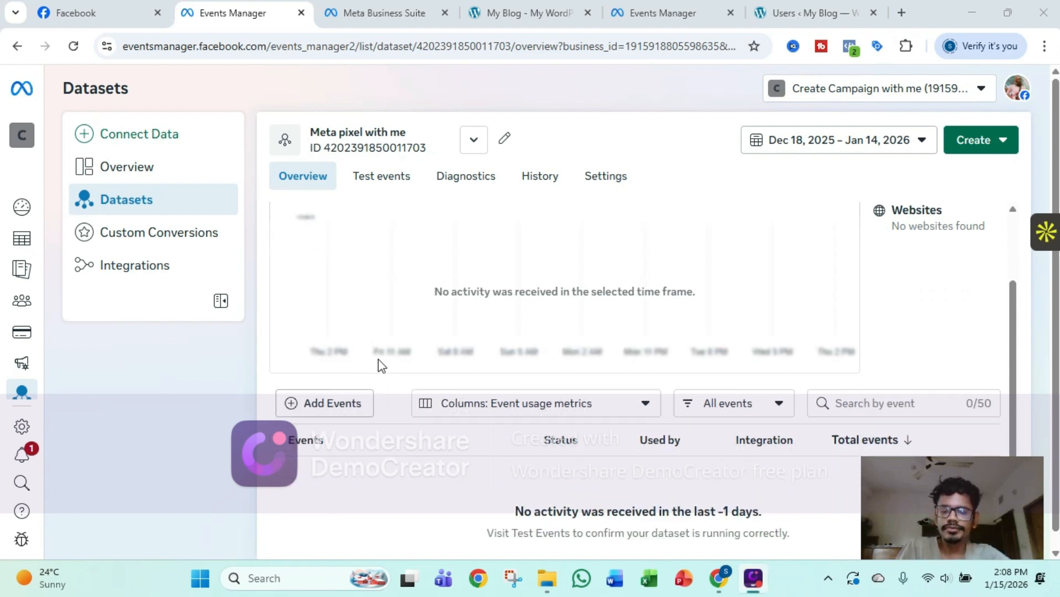
{"action": "scroll", "coordinate": [378, 362], "scroll_direction": "up", "scroll_amount": 2}
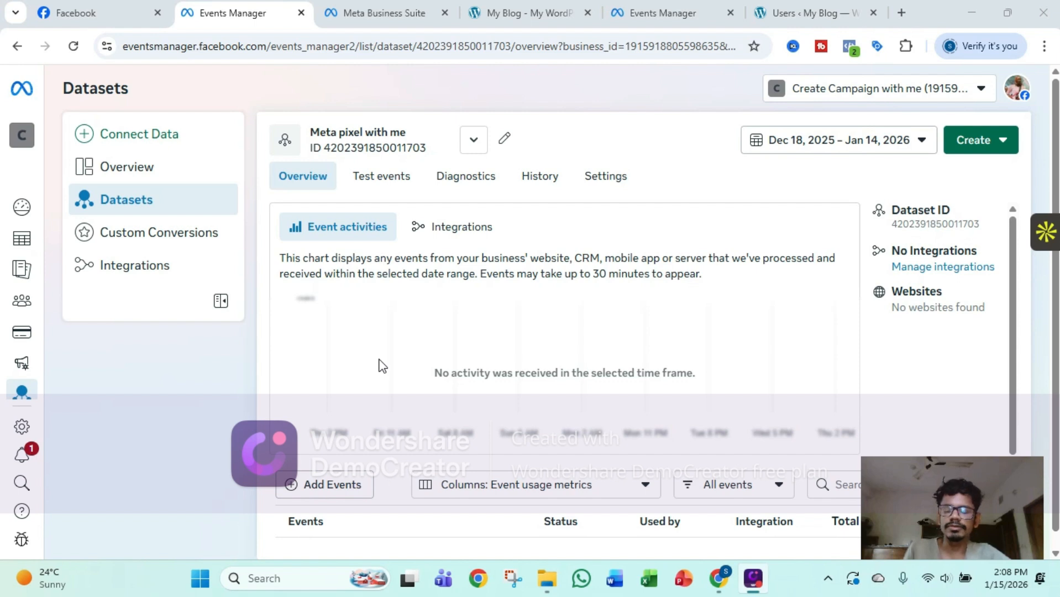